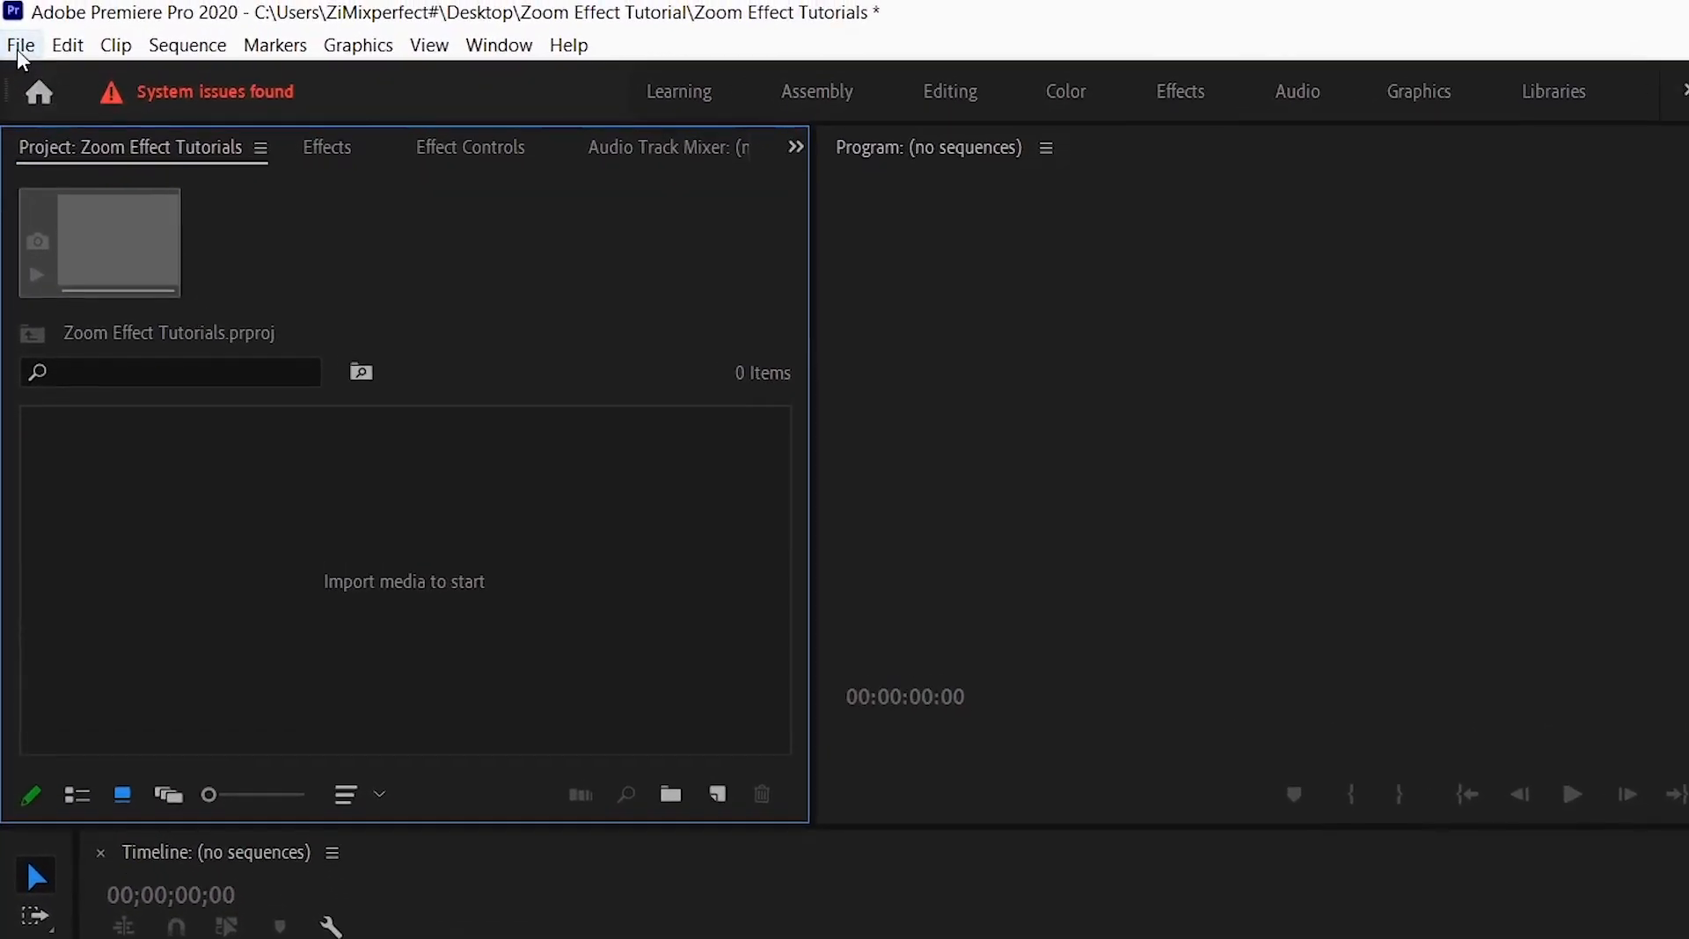
Step: Import the Building and Cars video clips from the Zoom Effect Tutorial folder into the project
{"action": "left_click", "coordinate": [21, 49]}
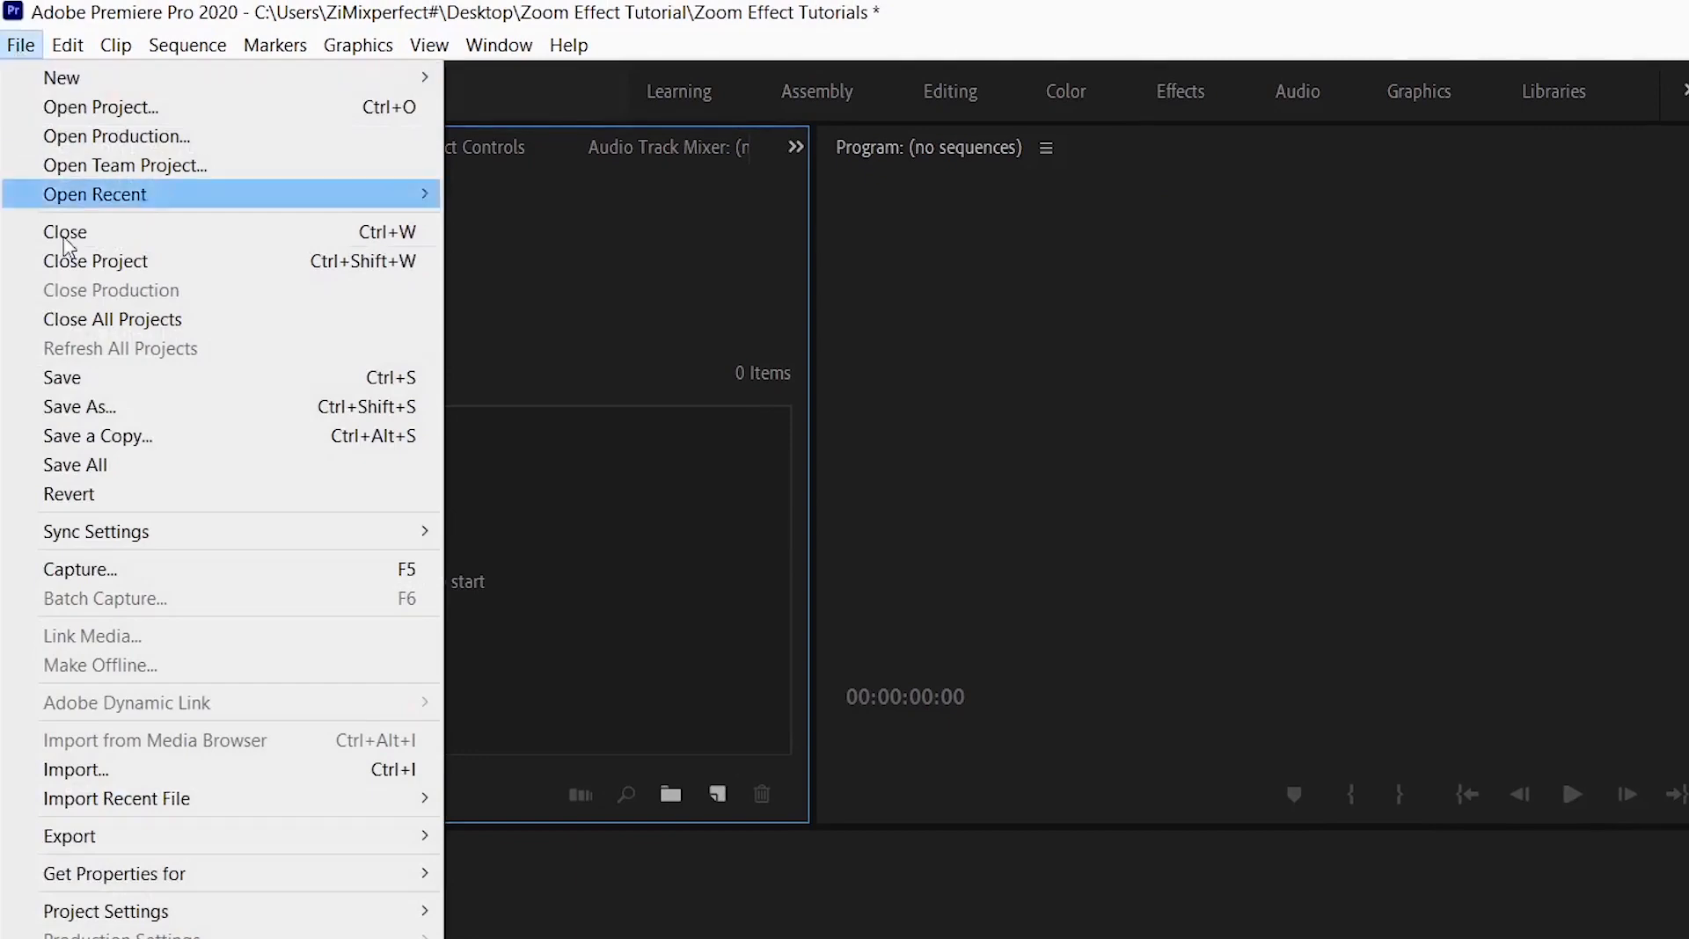
{"action": "left_click", "coordinate": [102, 767]}
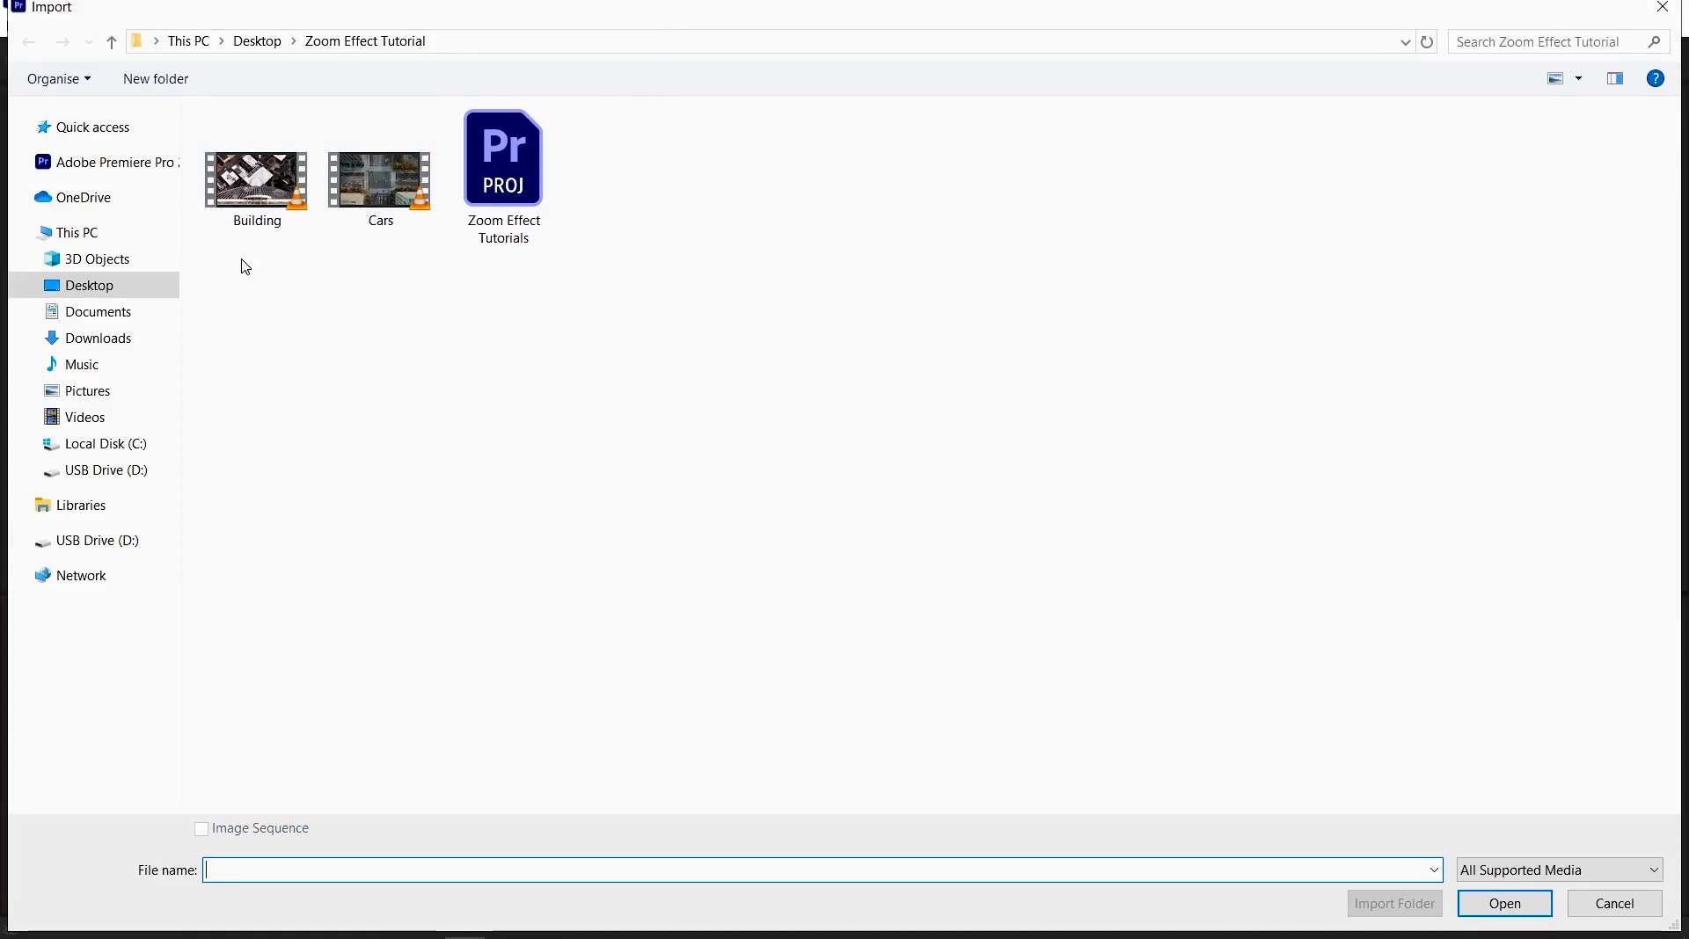
{"action": "left_click_drag", "start_coordinate": [245, 267], "coordinate": [405, 193]}
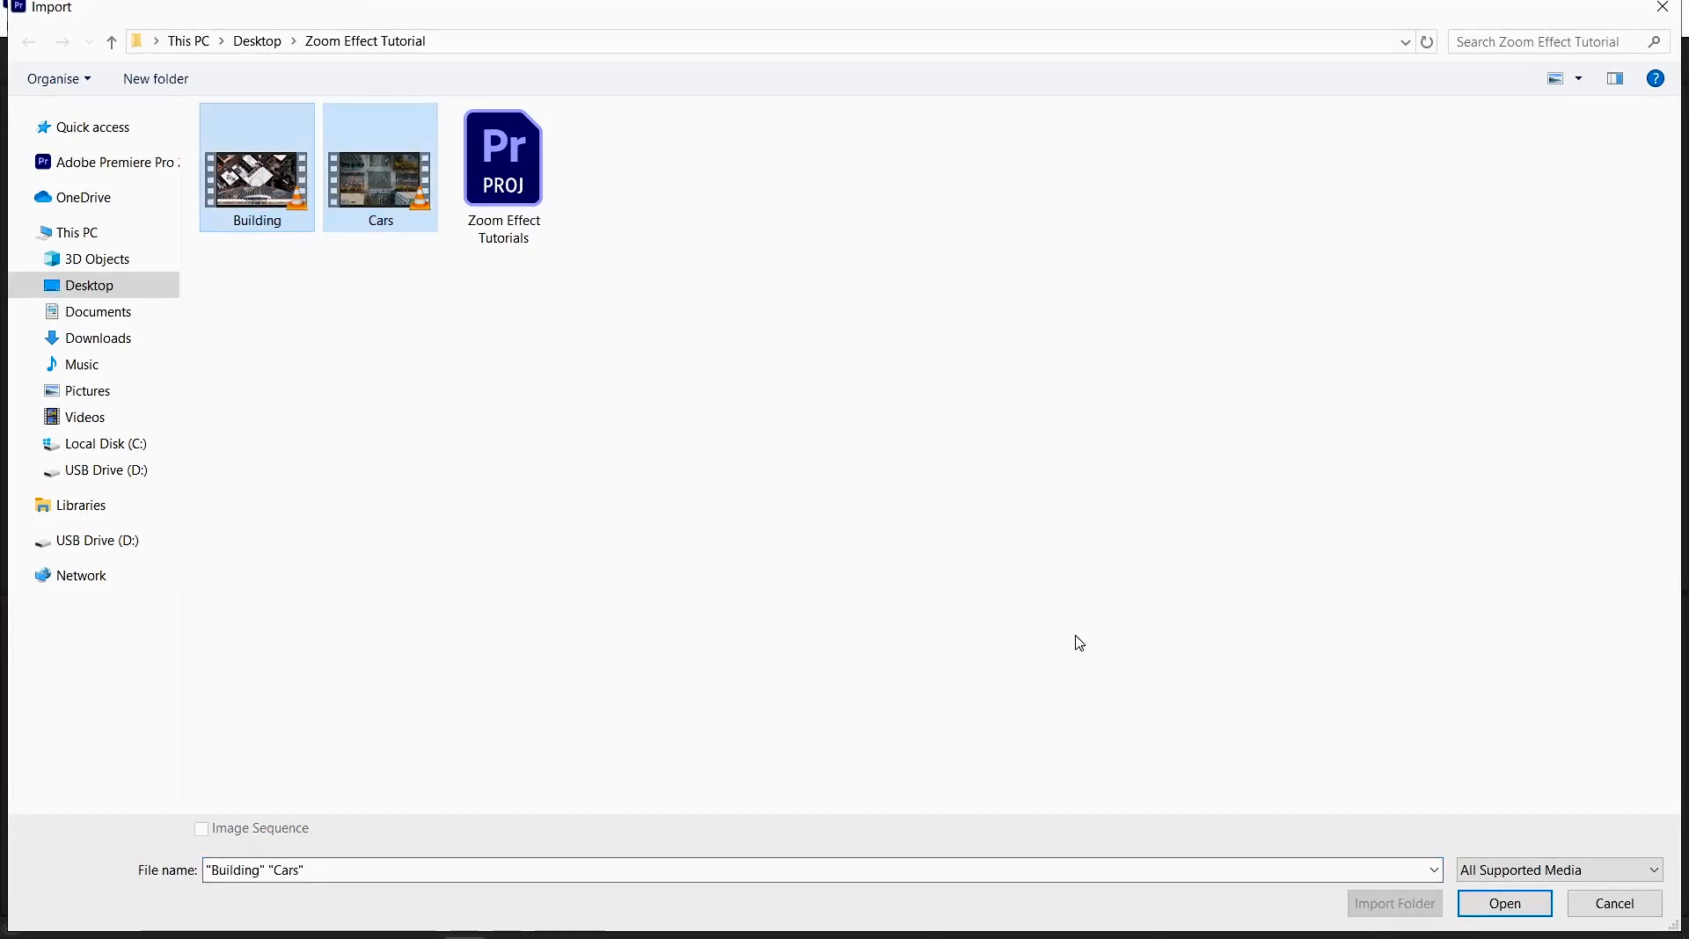
{"action": "left_click", "coordinate": [1505, 903]}
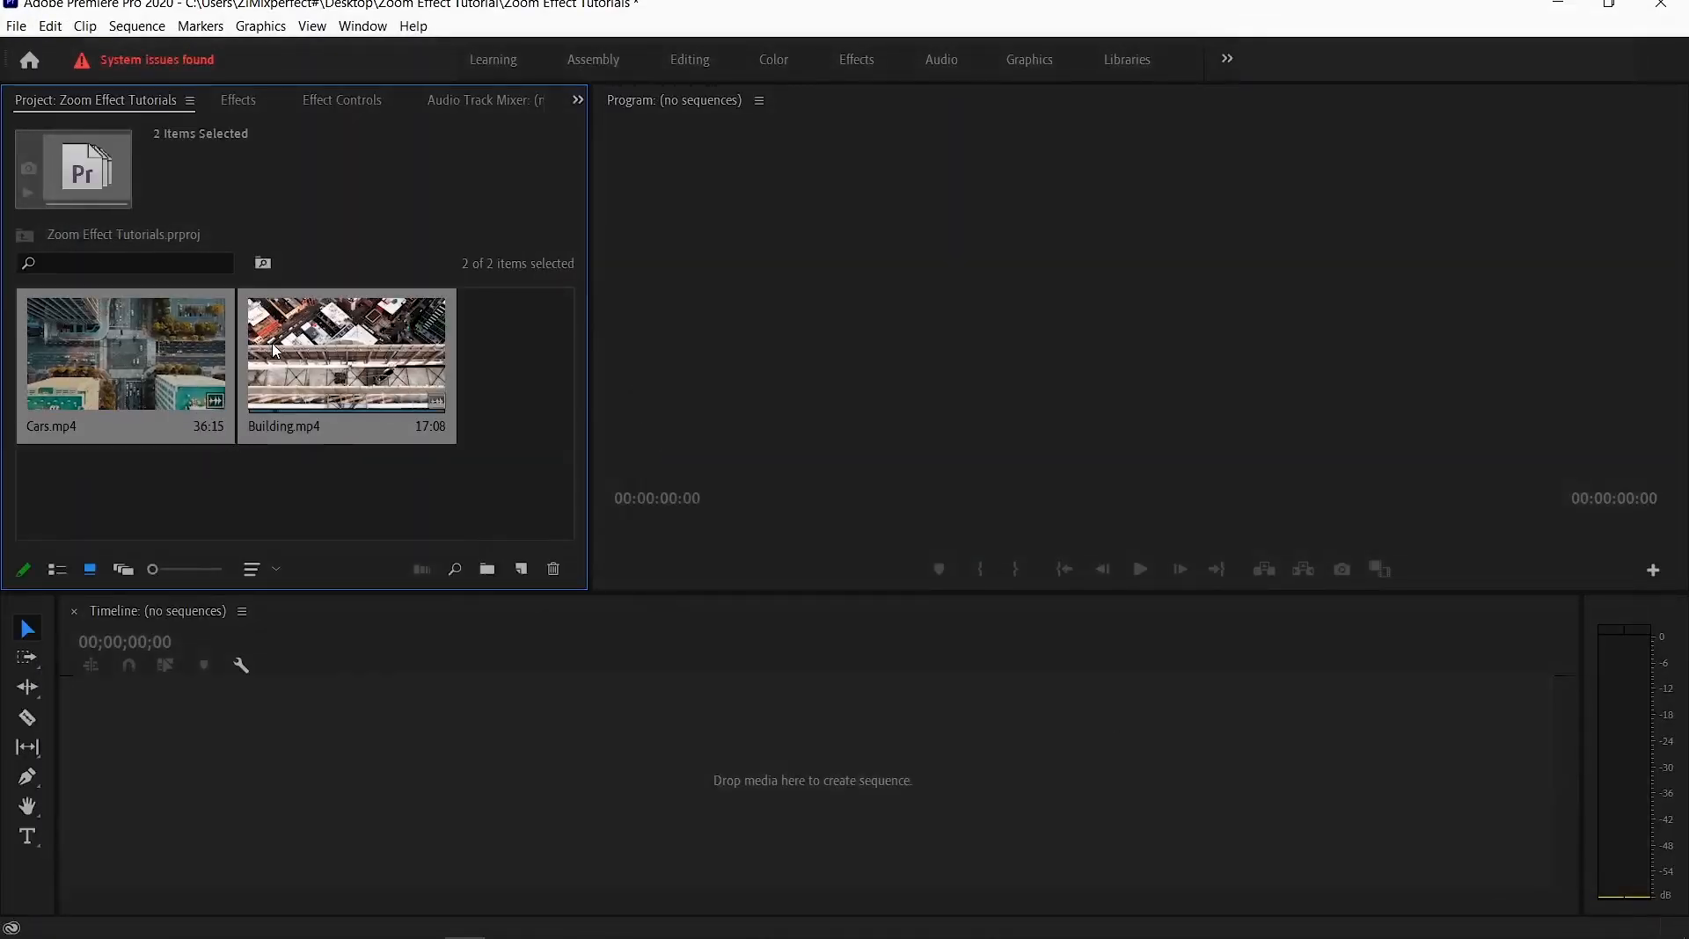
{"action": "left_click", "coordinate": [342, 509]}
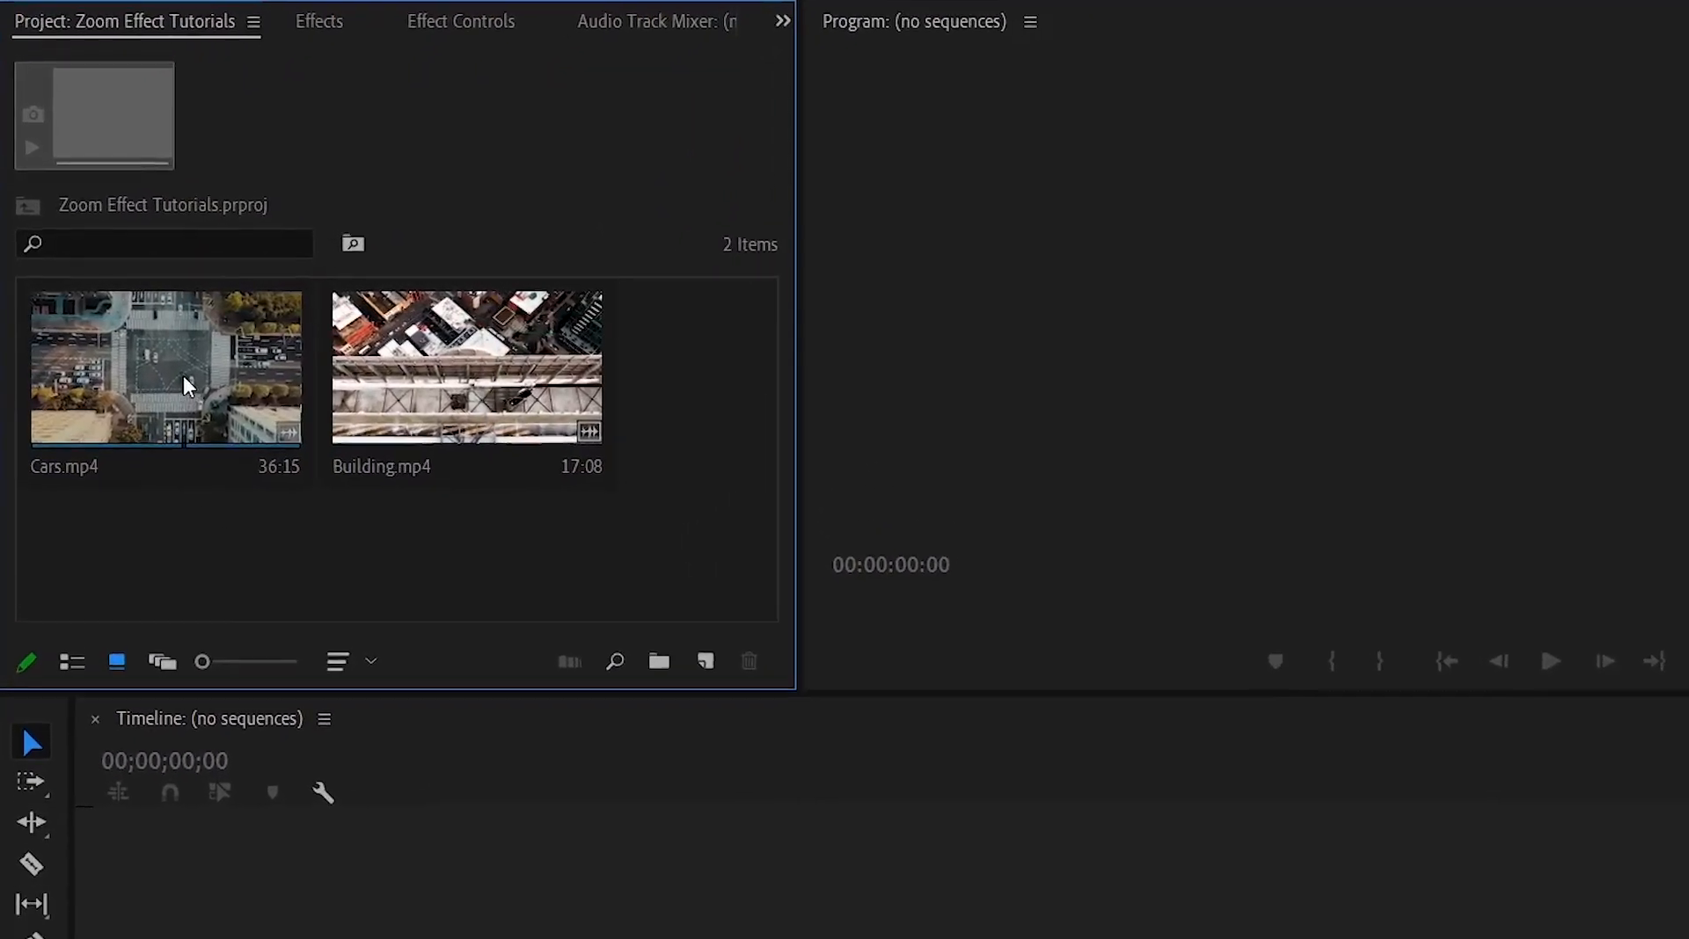
Step: Create a new sequence from the Cars.mp4 clip and preview its opening seconds
{"action": "right_click", "coordinate": [185, 379]}
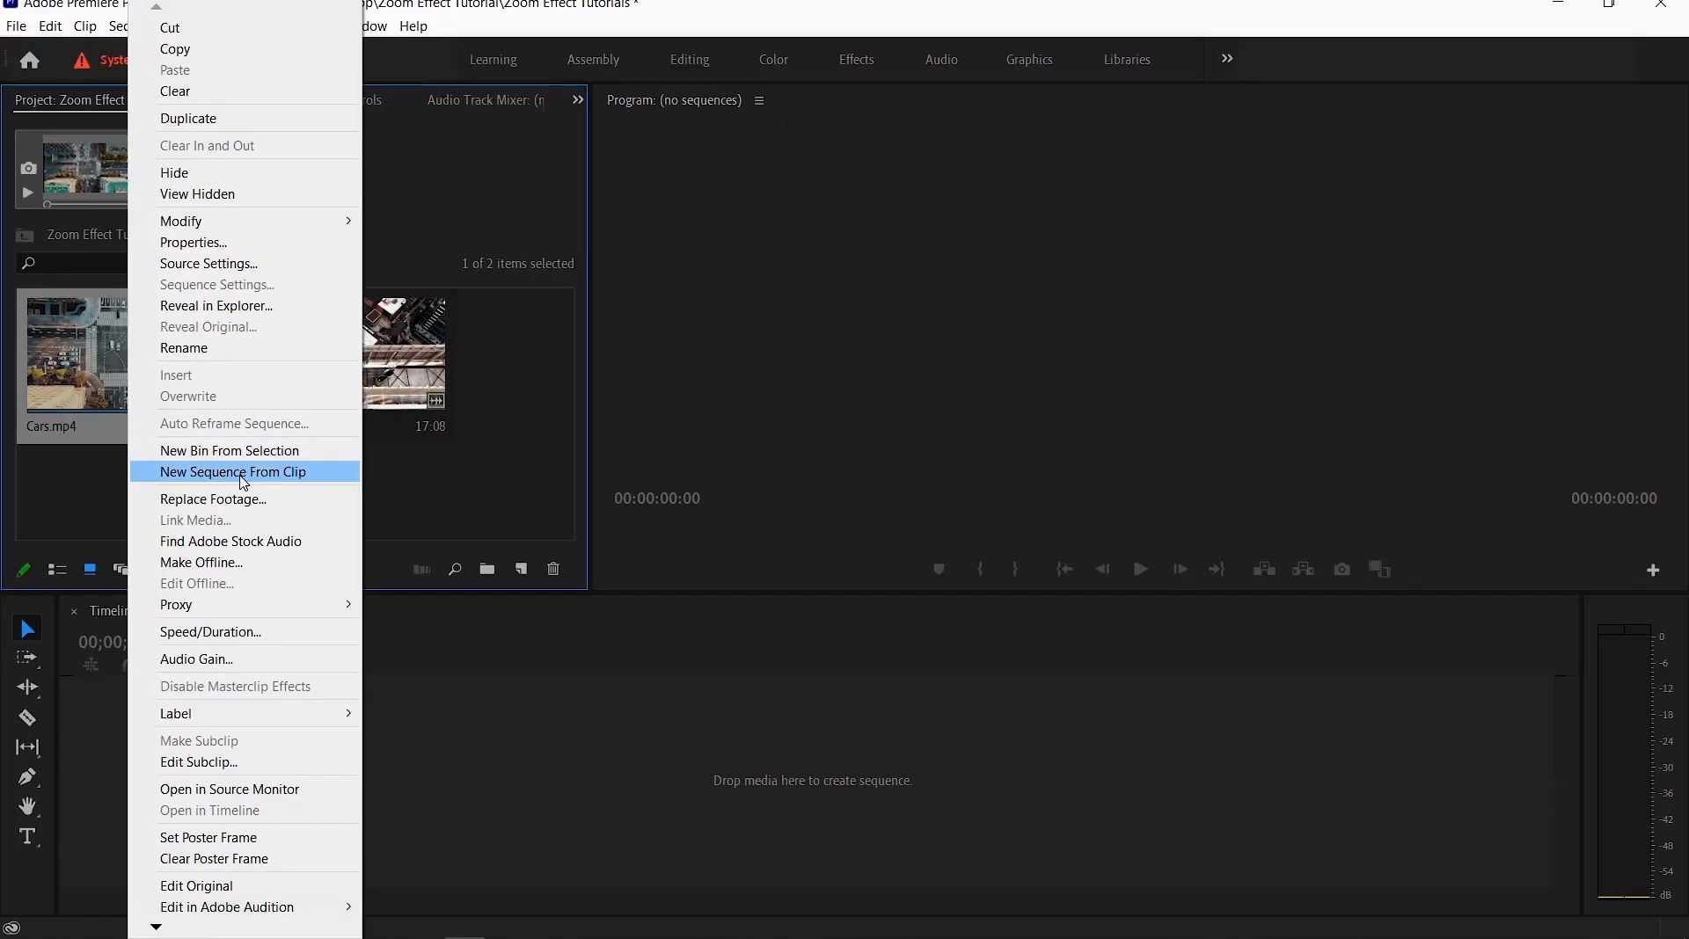
{"action": "left_click", "coordinate": [244, 475]}
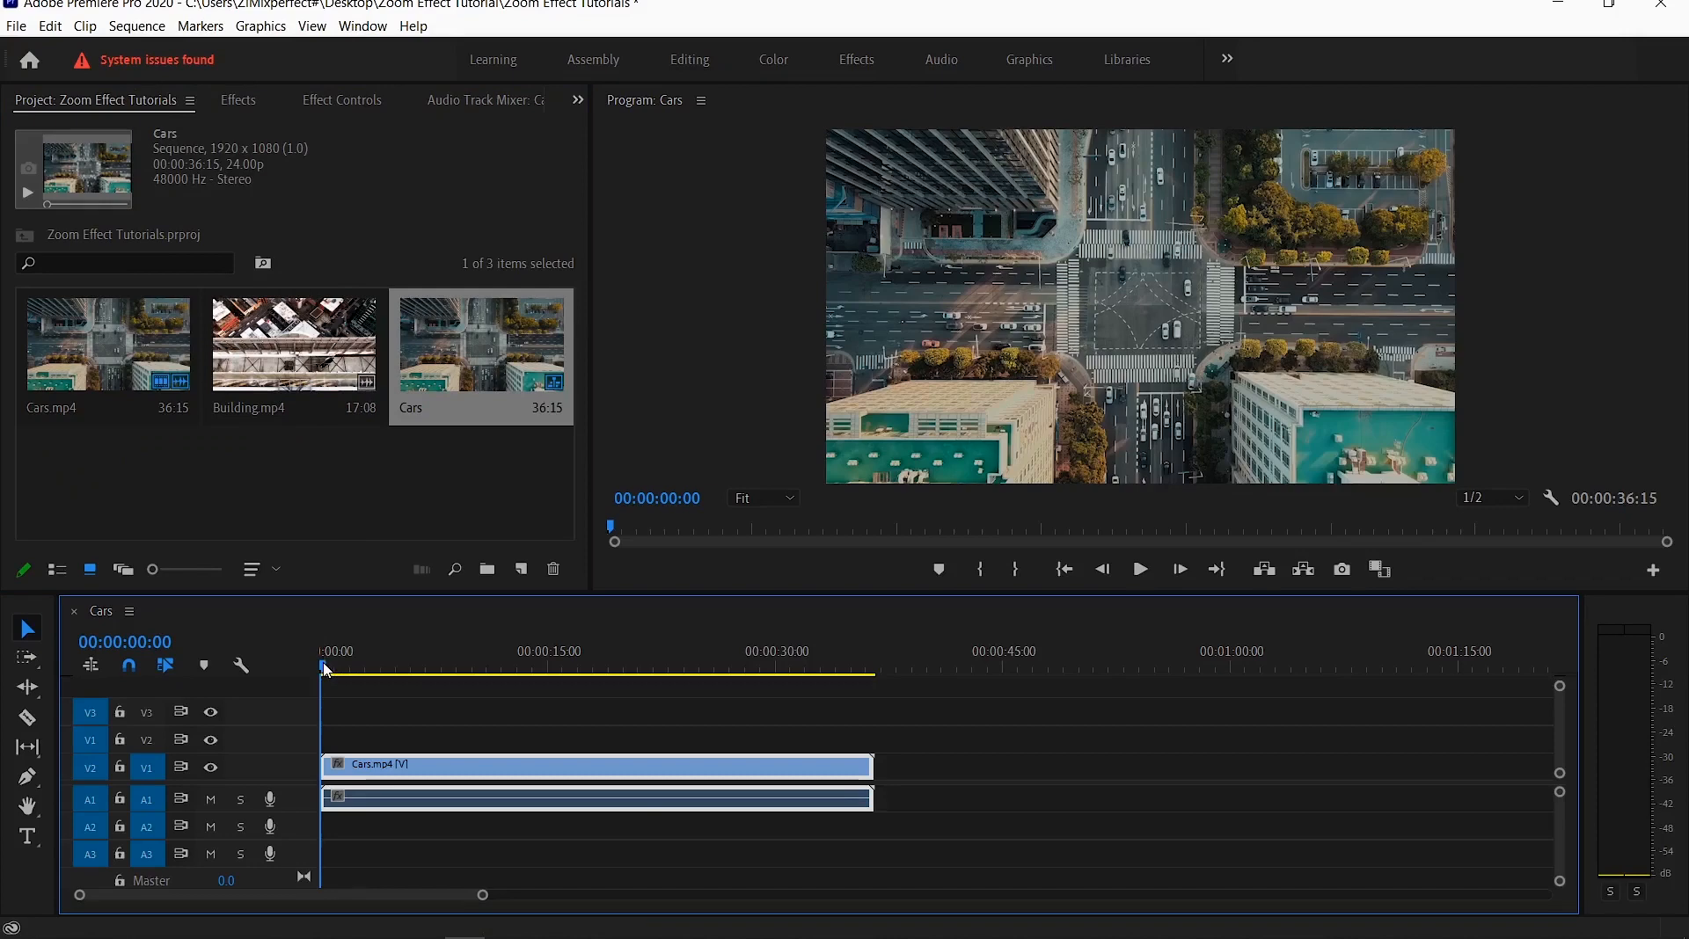
{"action": "key", "text": "space"}
{"action": "key", "text": "Home"}
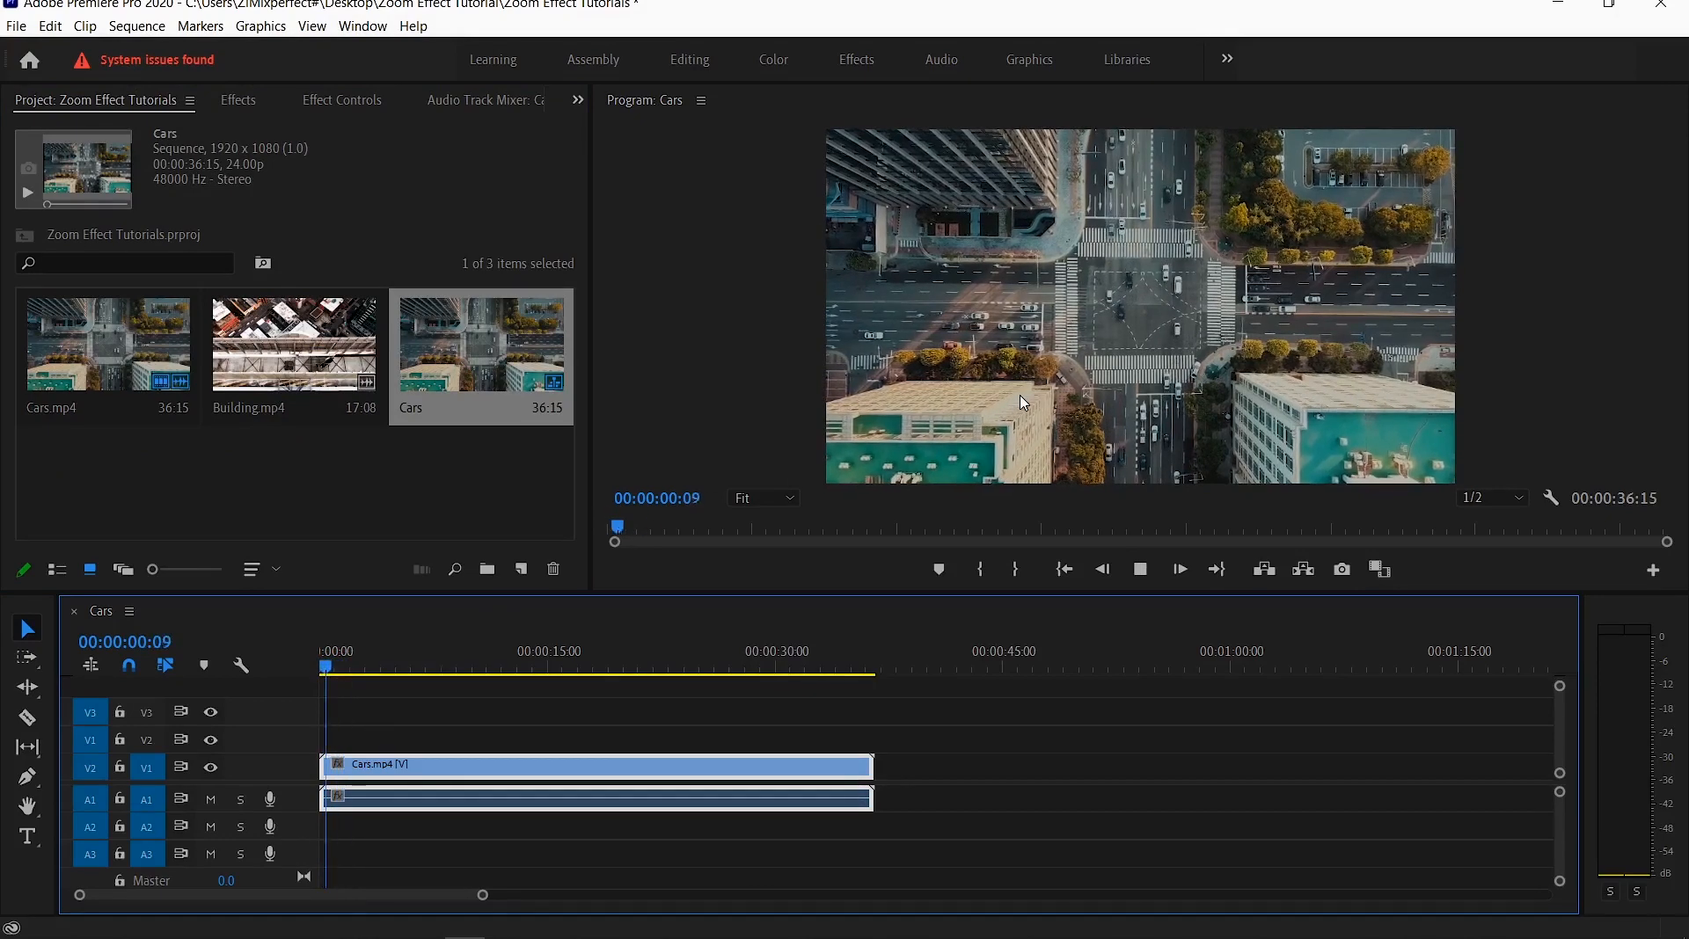
{"action": "key", "text": "space"}
{"action": "left_click_drag", "start_coordinate": [321, 668], "coordinate": [359, 668]}
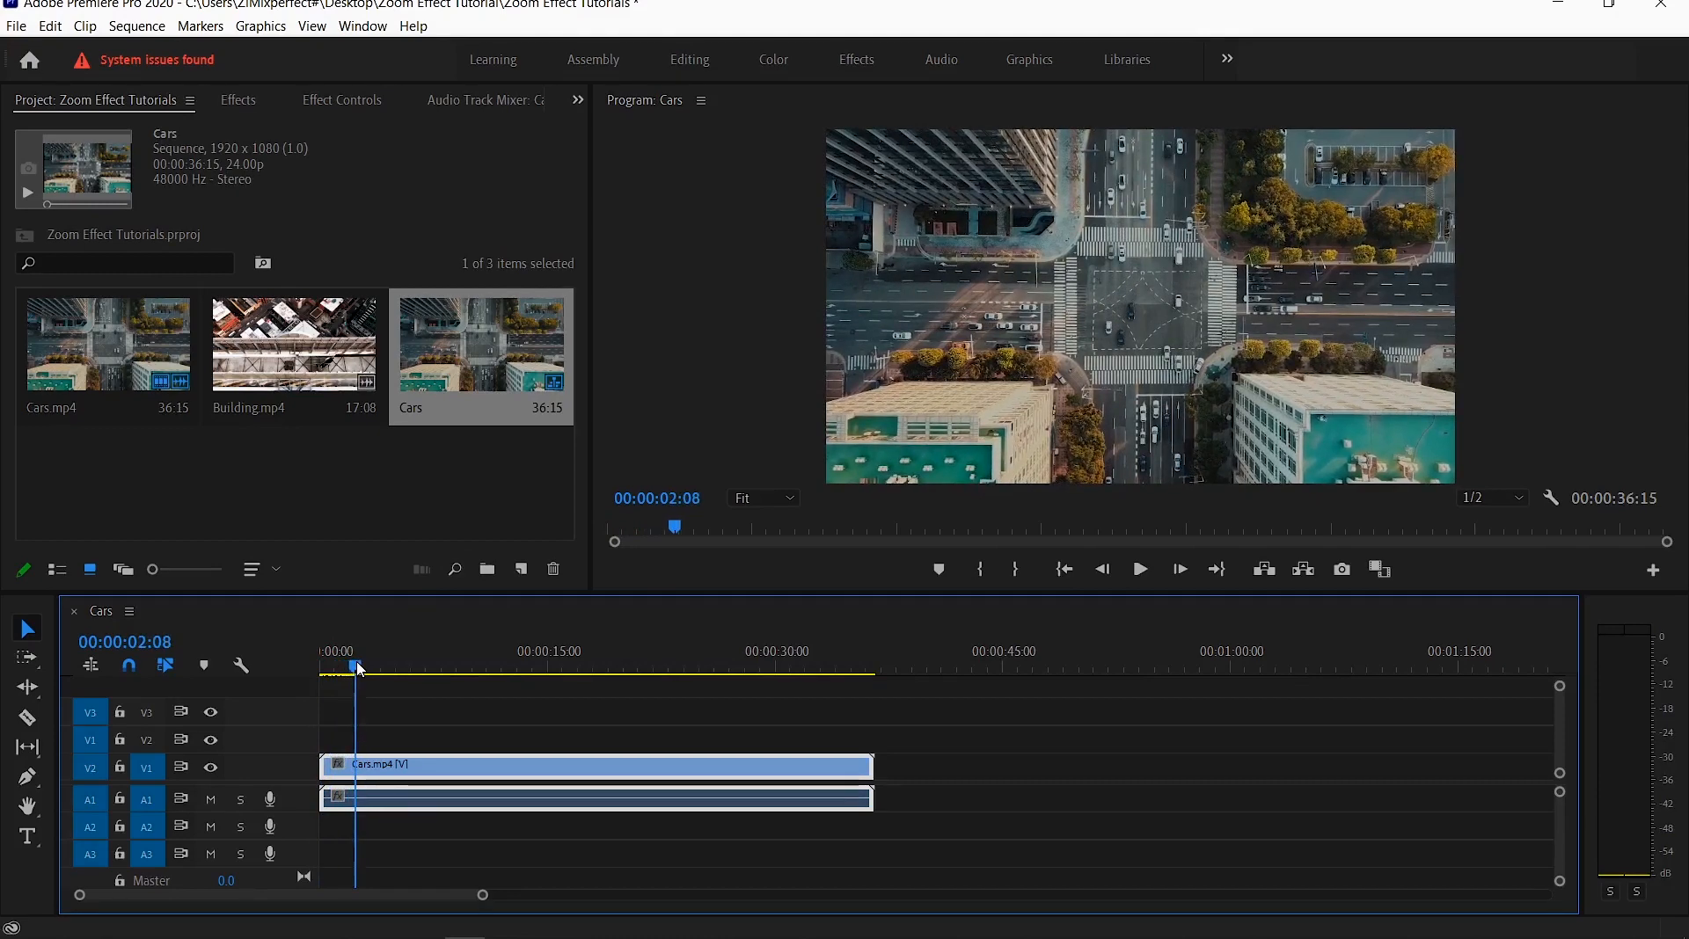
{"action": "left_click_drag", "start_coordinate": [360, 668], "coordinate": [293, 665]}
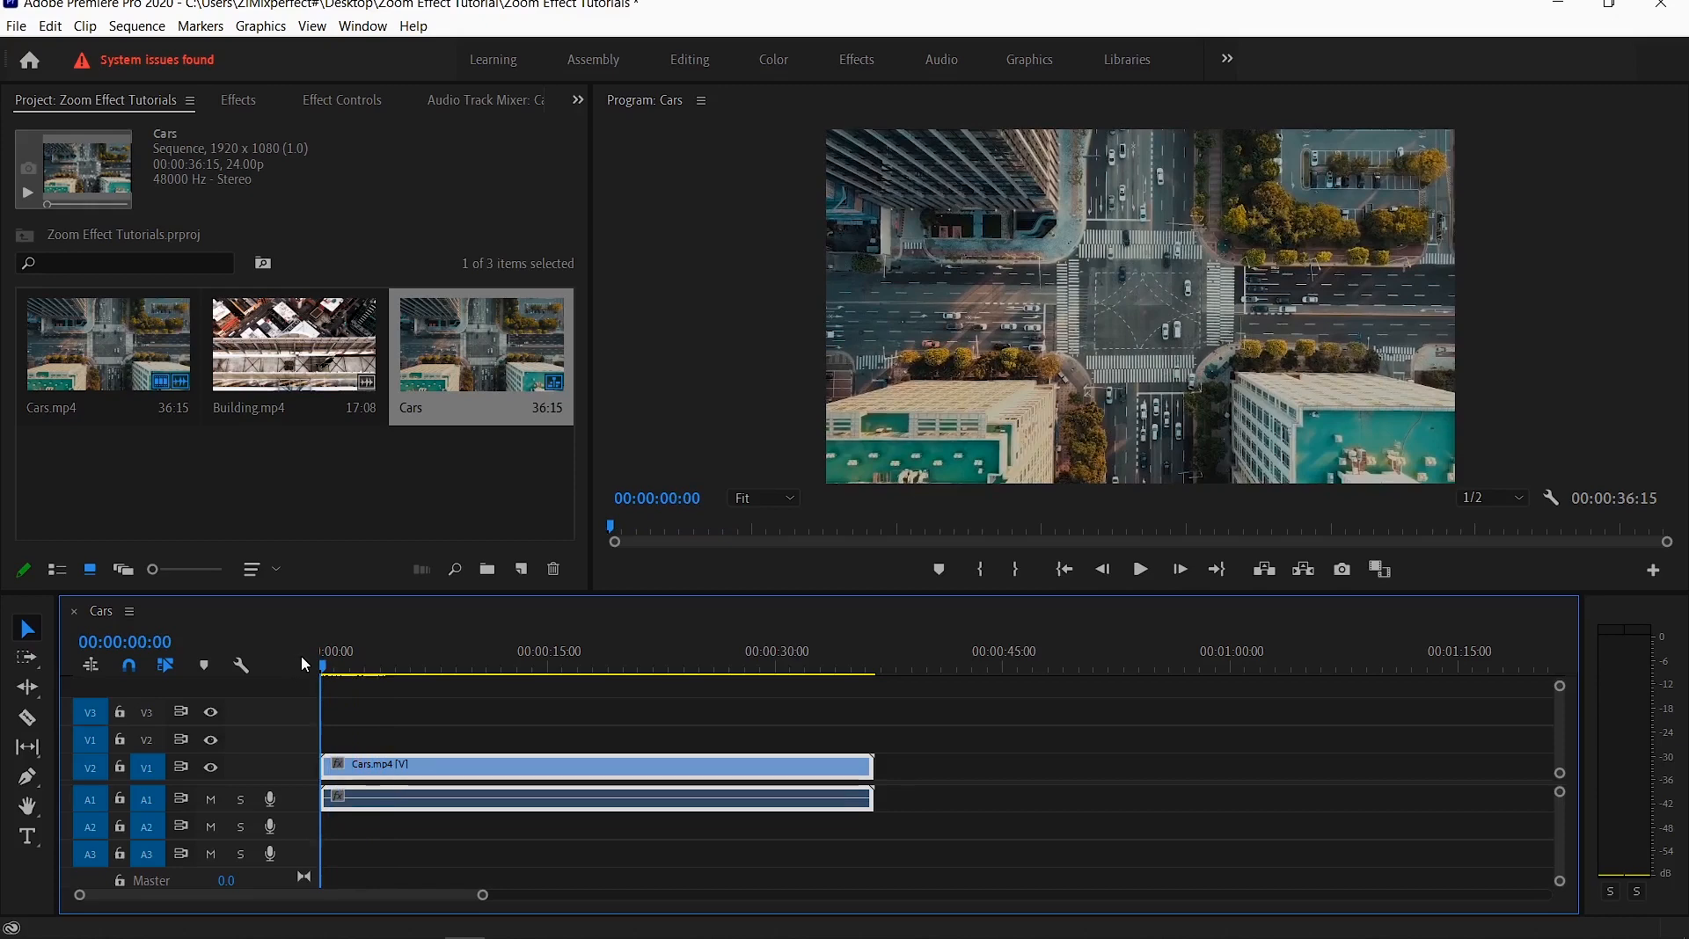
Step: Split the Cars.mp4 clip at 00:00:04:21 and delete the part after the cut
{"action": "left_click_drag", "start_coordinate": [321, 666], "coordinate": [392, 666]}
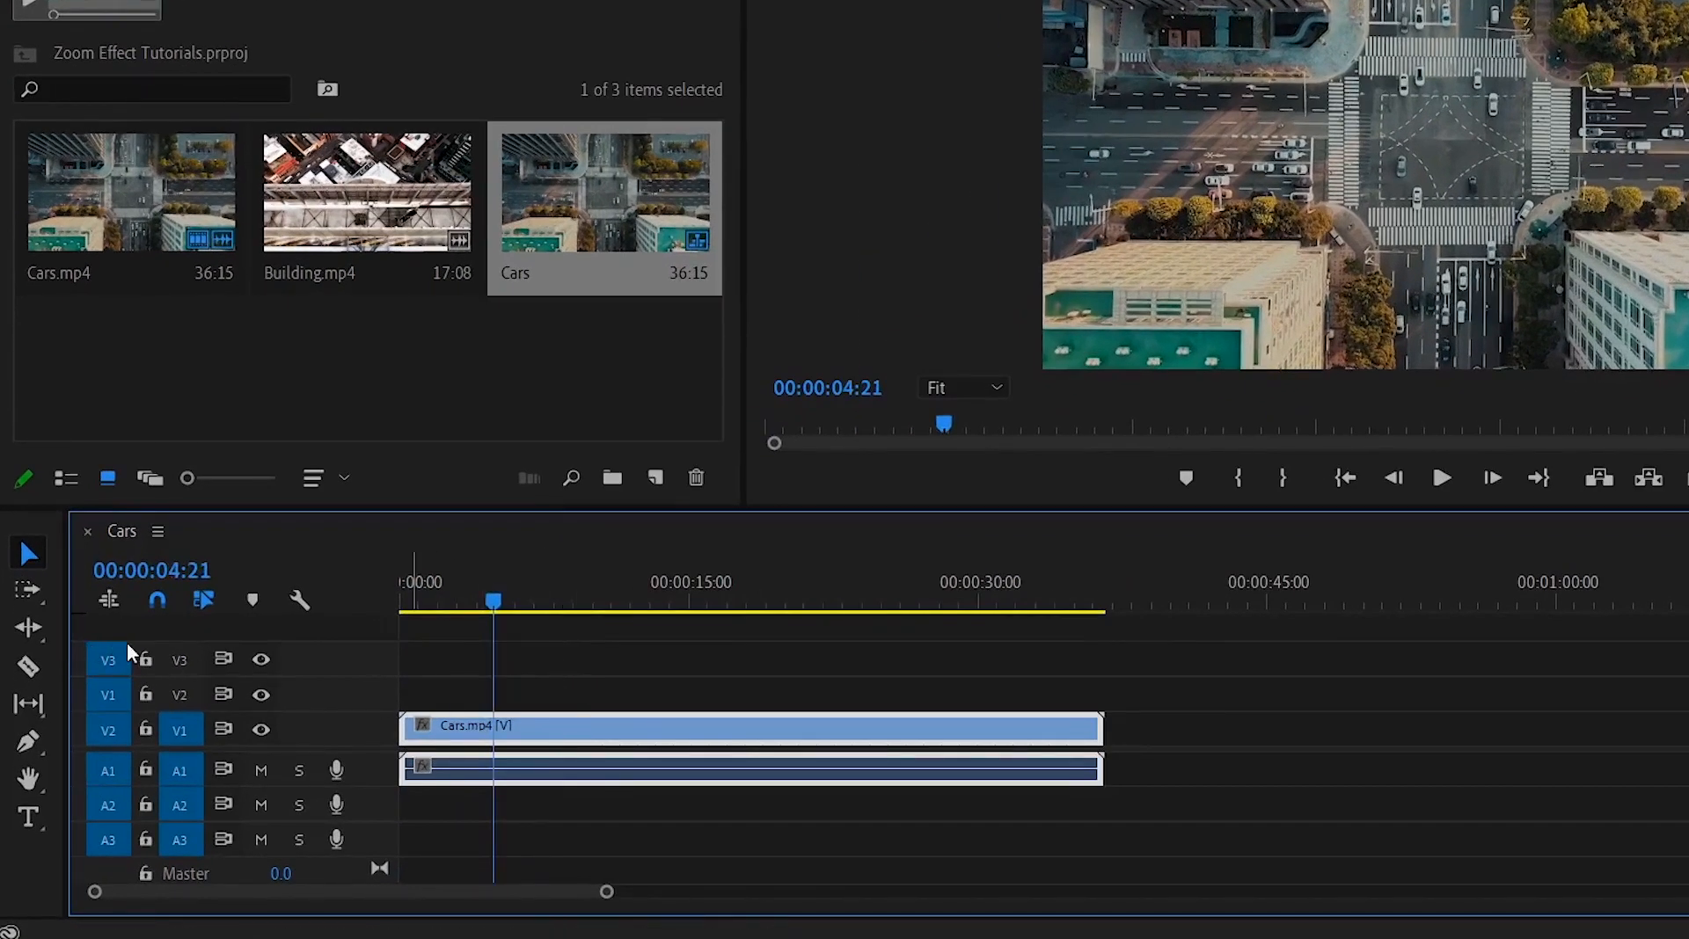
{"action": "left_click", "coordinate": [28, 667]}
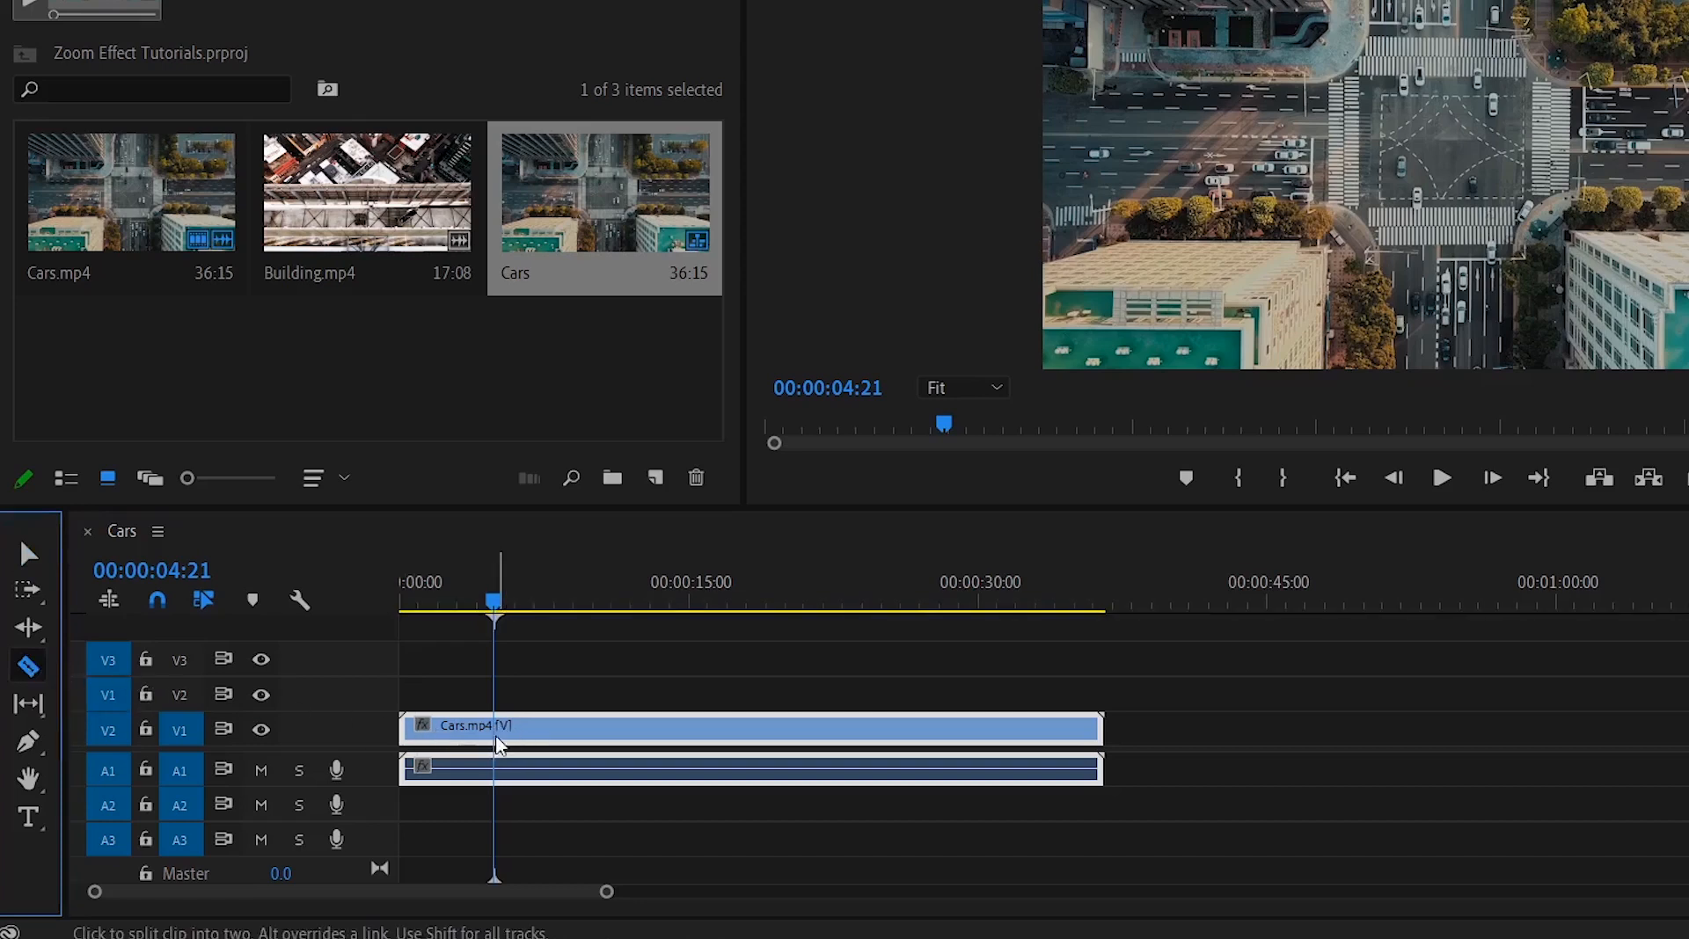
{"action": "left_click", "coordinate": [503, 735]}
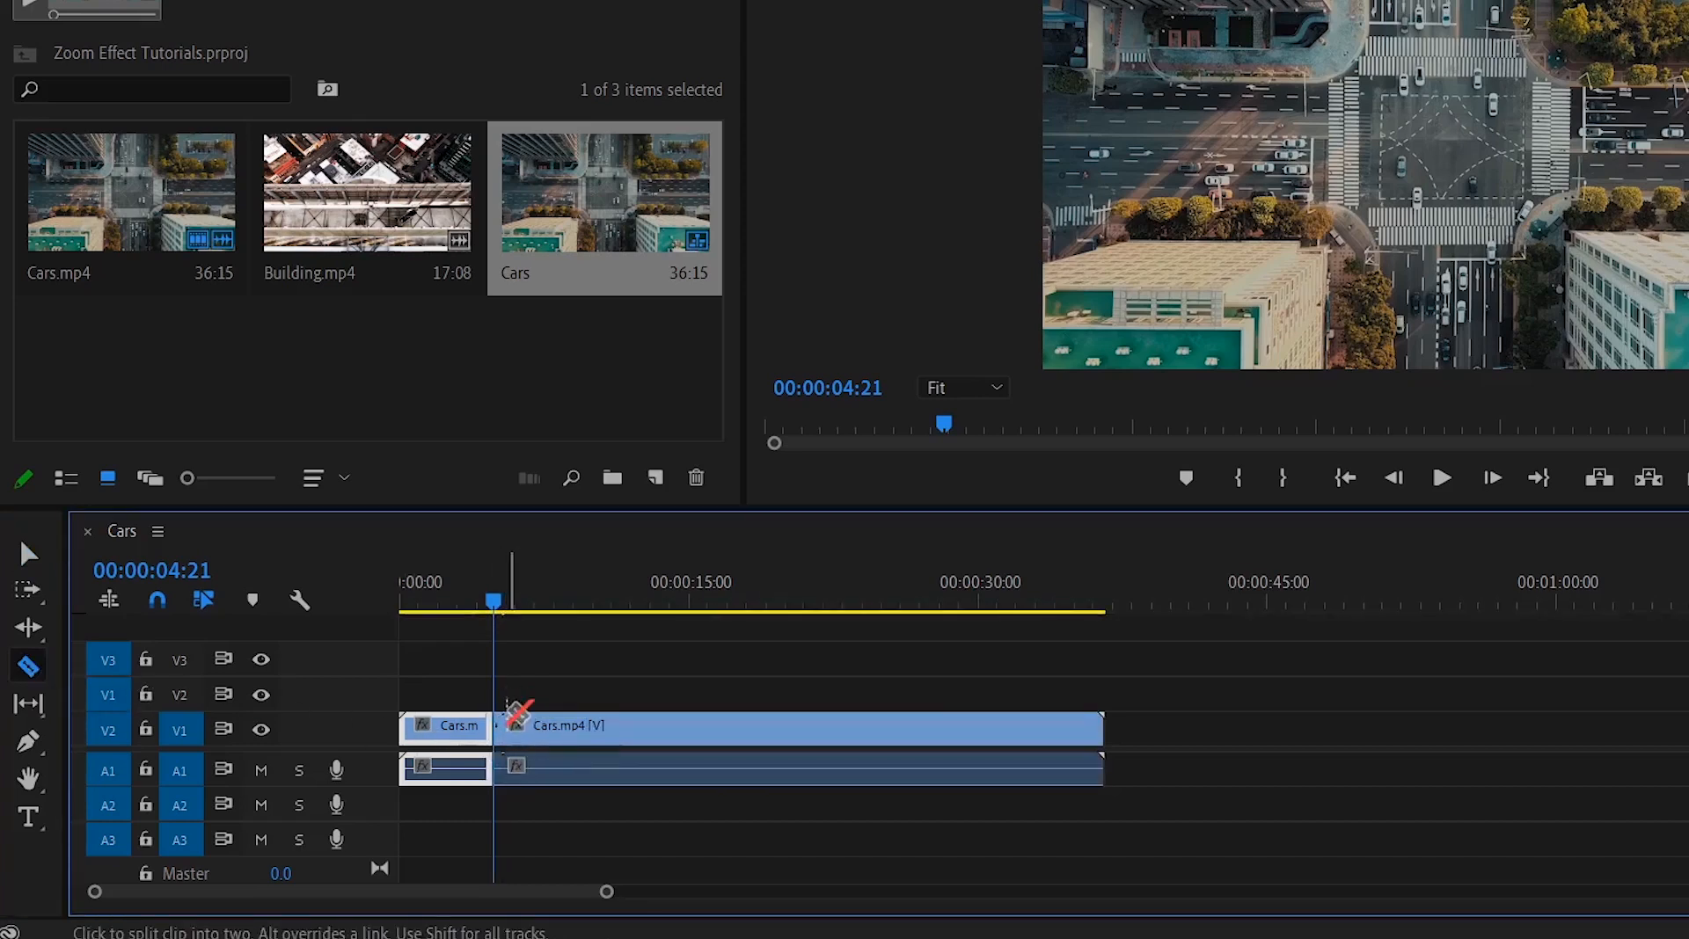
{"action": "key", "text": "v"}
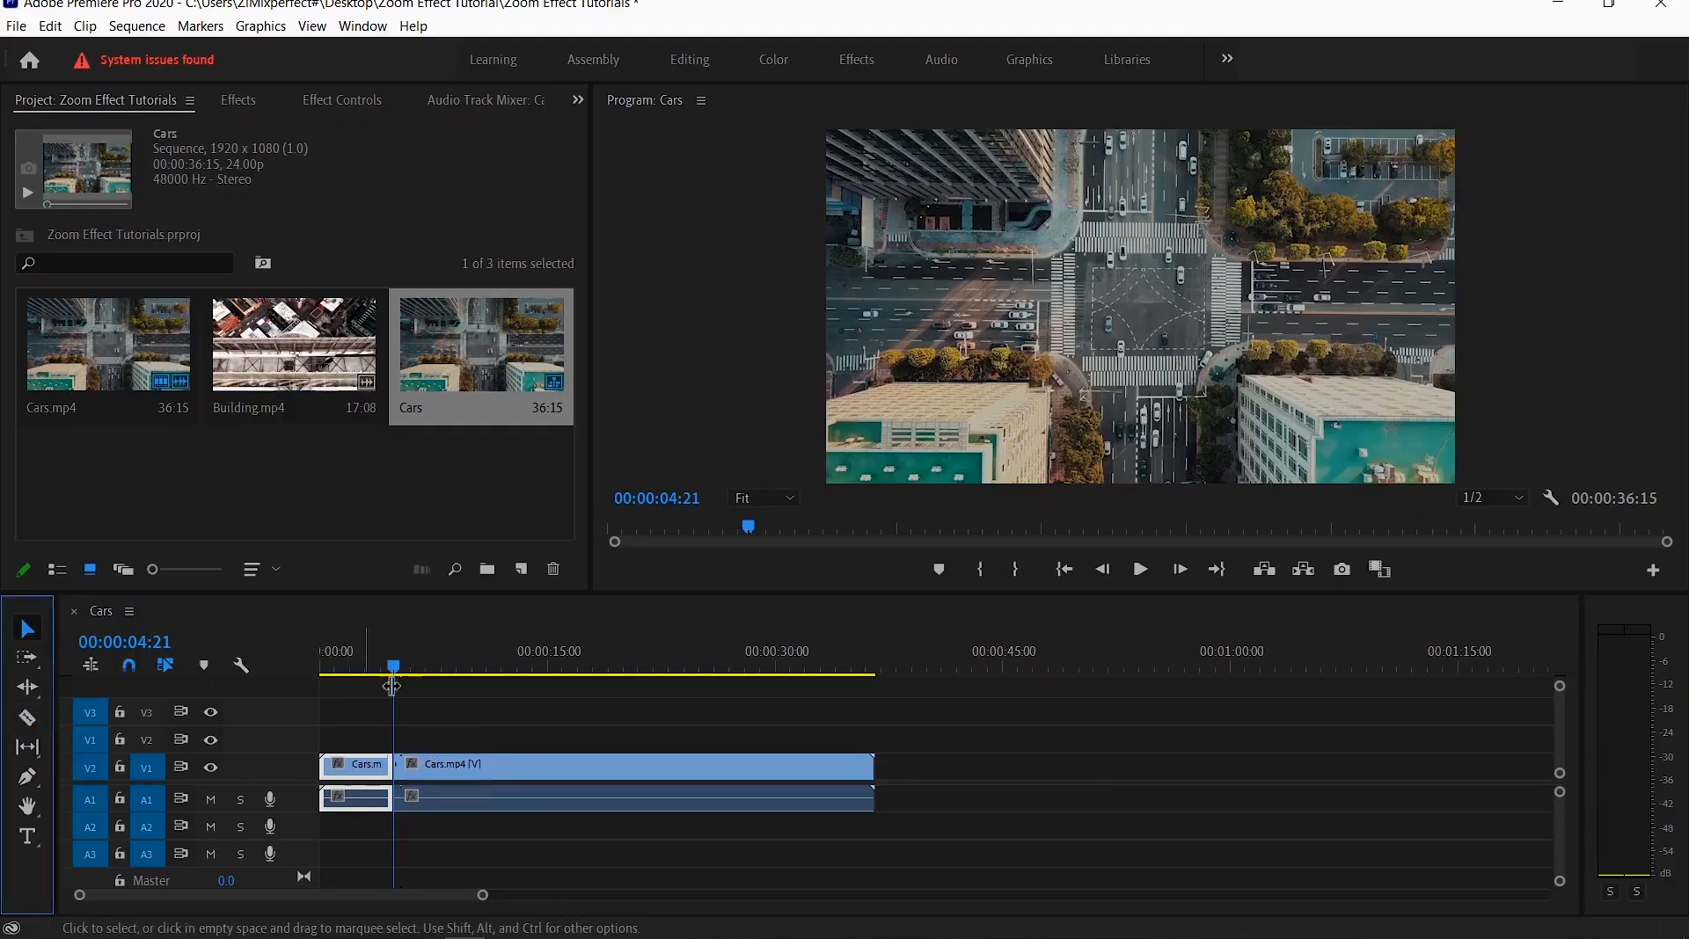
{"action": "left_click_drag", "start_coordinate": [475, 704], "coordinate": [537, 827]}
{"action": "key", "text": "Delete"}
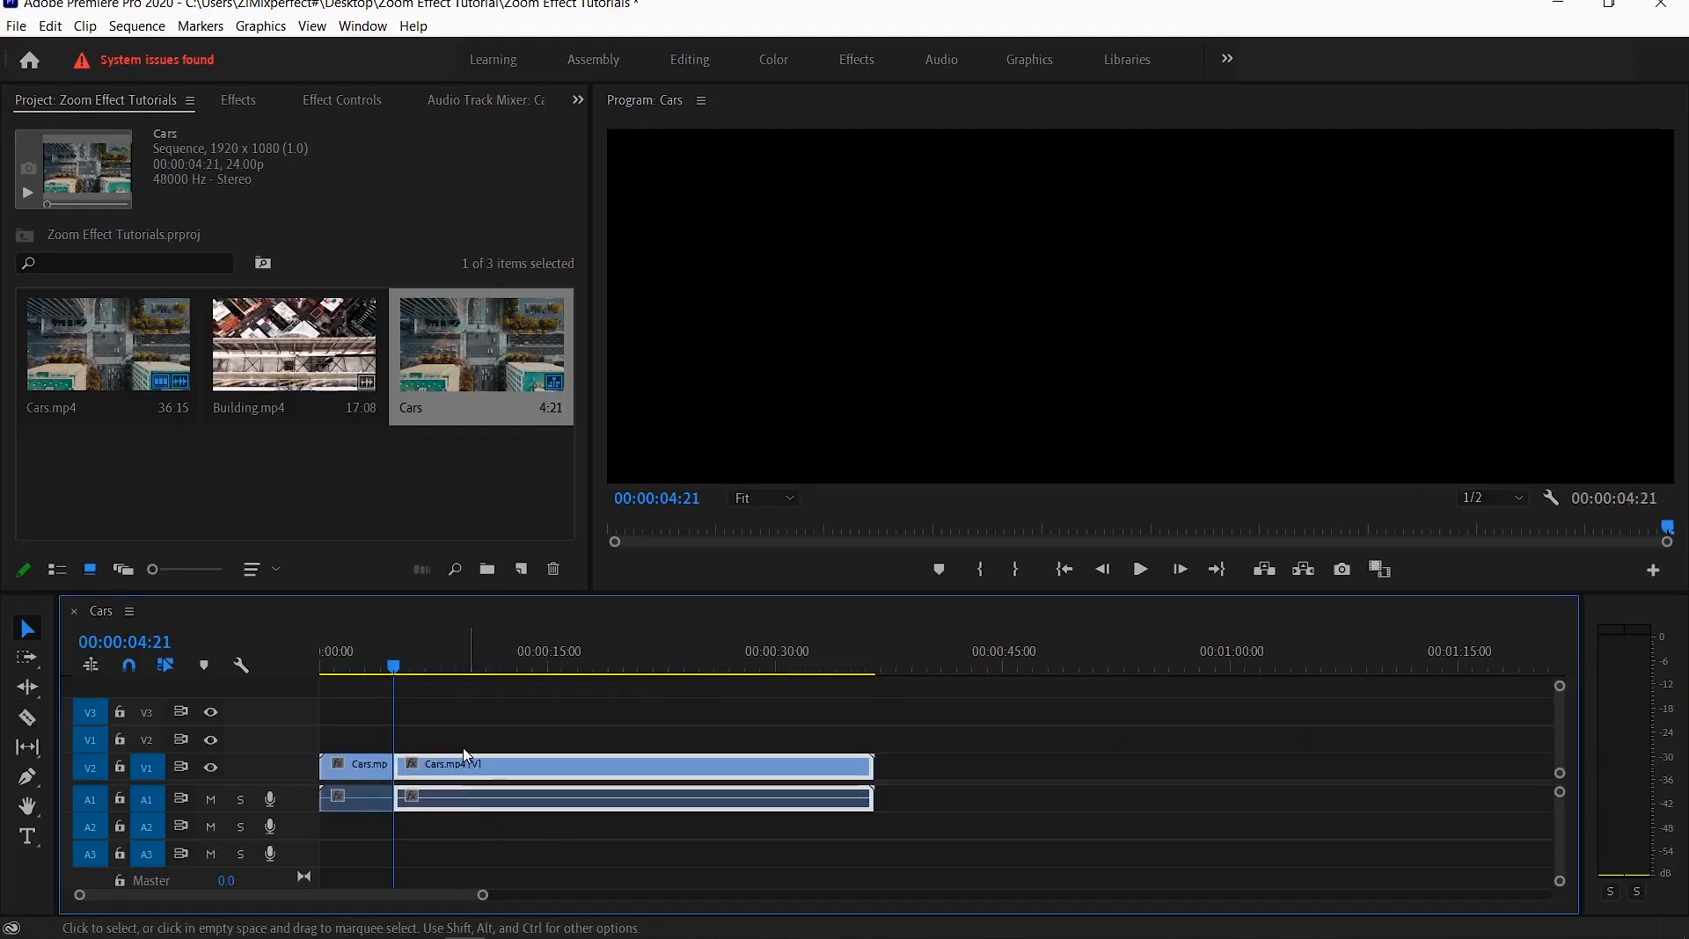
Step: Turn on keyframing for the Cars clip's Scale and Position at 00:00:00:00
{"action": "left_click_drag", "start_coordinate": [366, 667], "coordinate": [319, 668]}
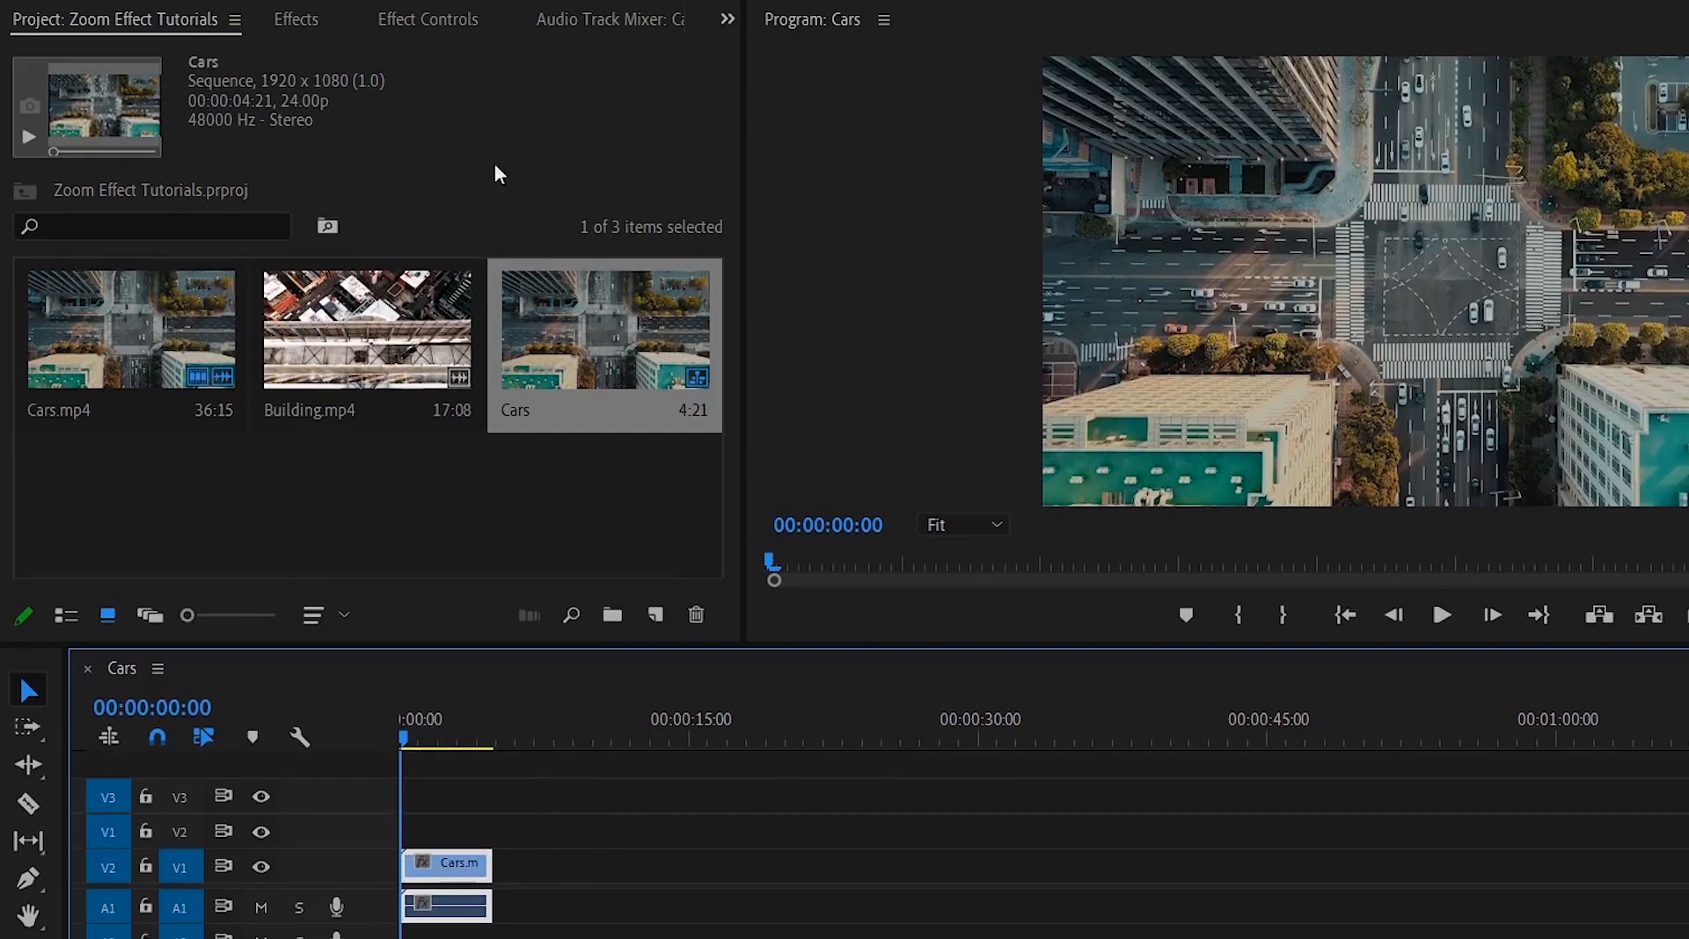
{"action": "left_click", "coordinate": [442, 23]}
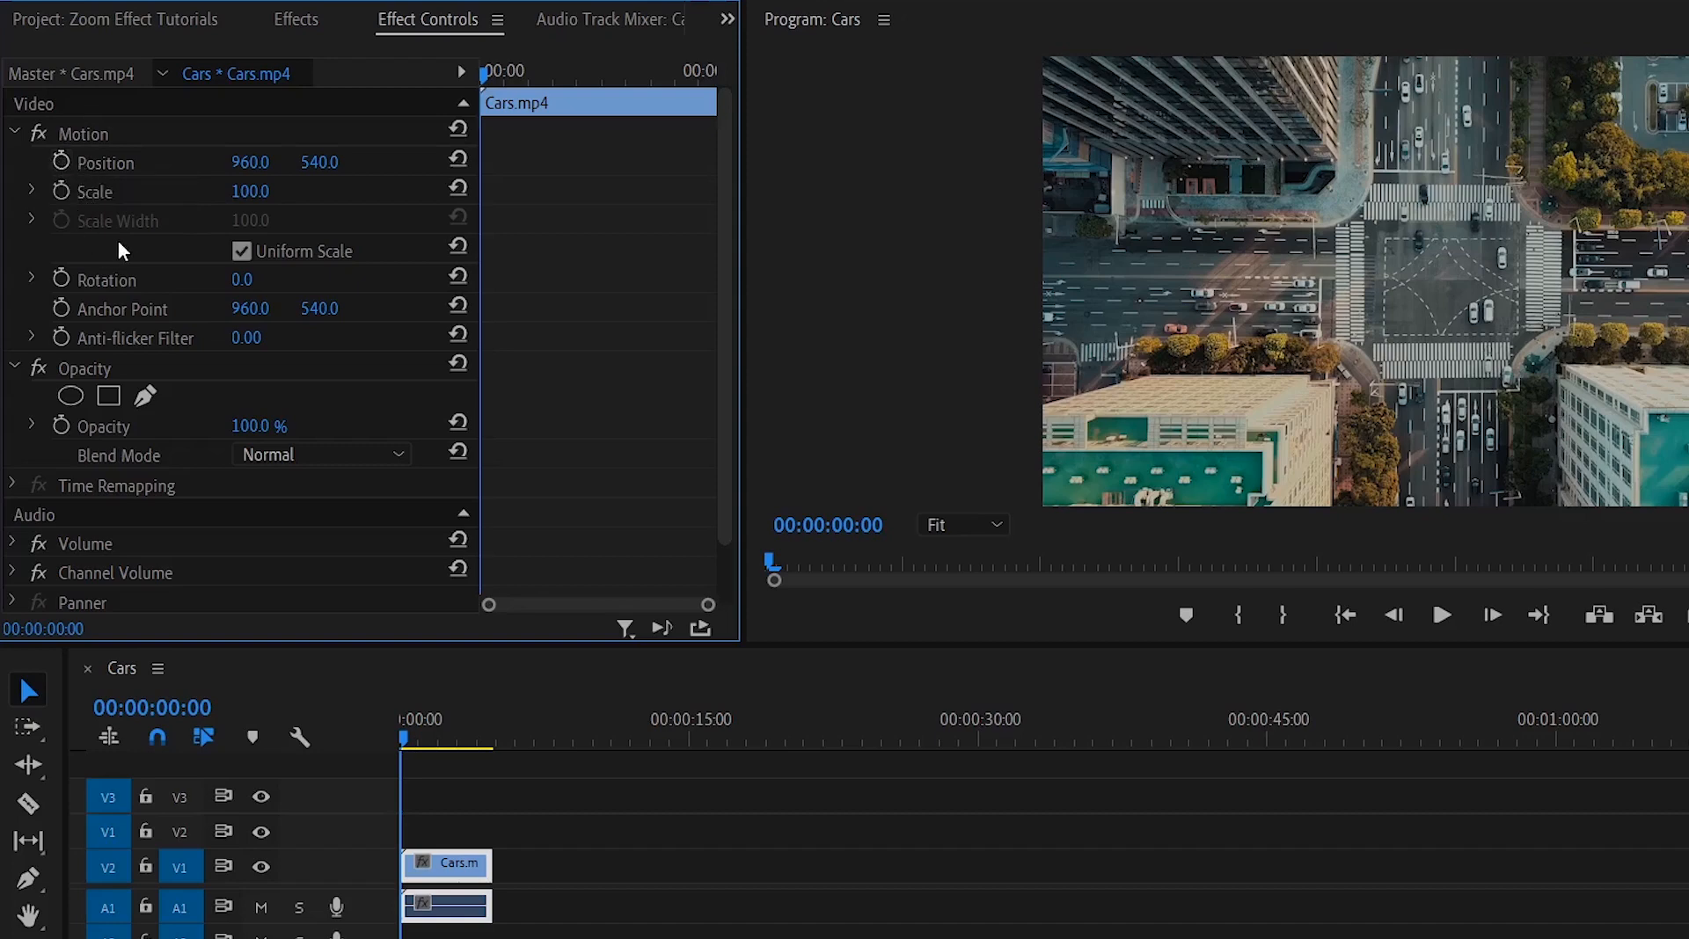
{"action": "left_click", "coordinate": [61, 192]}
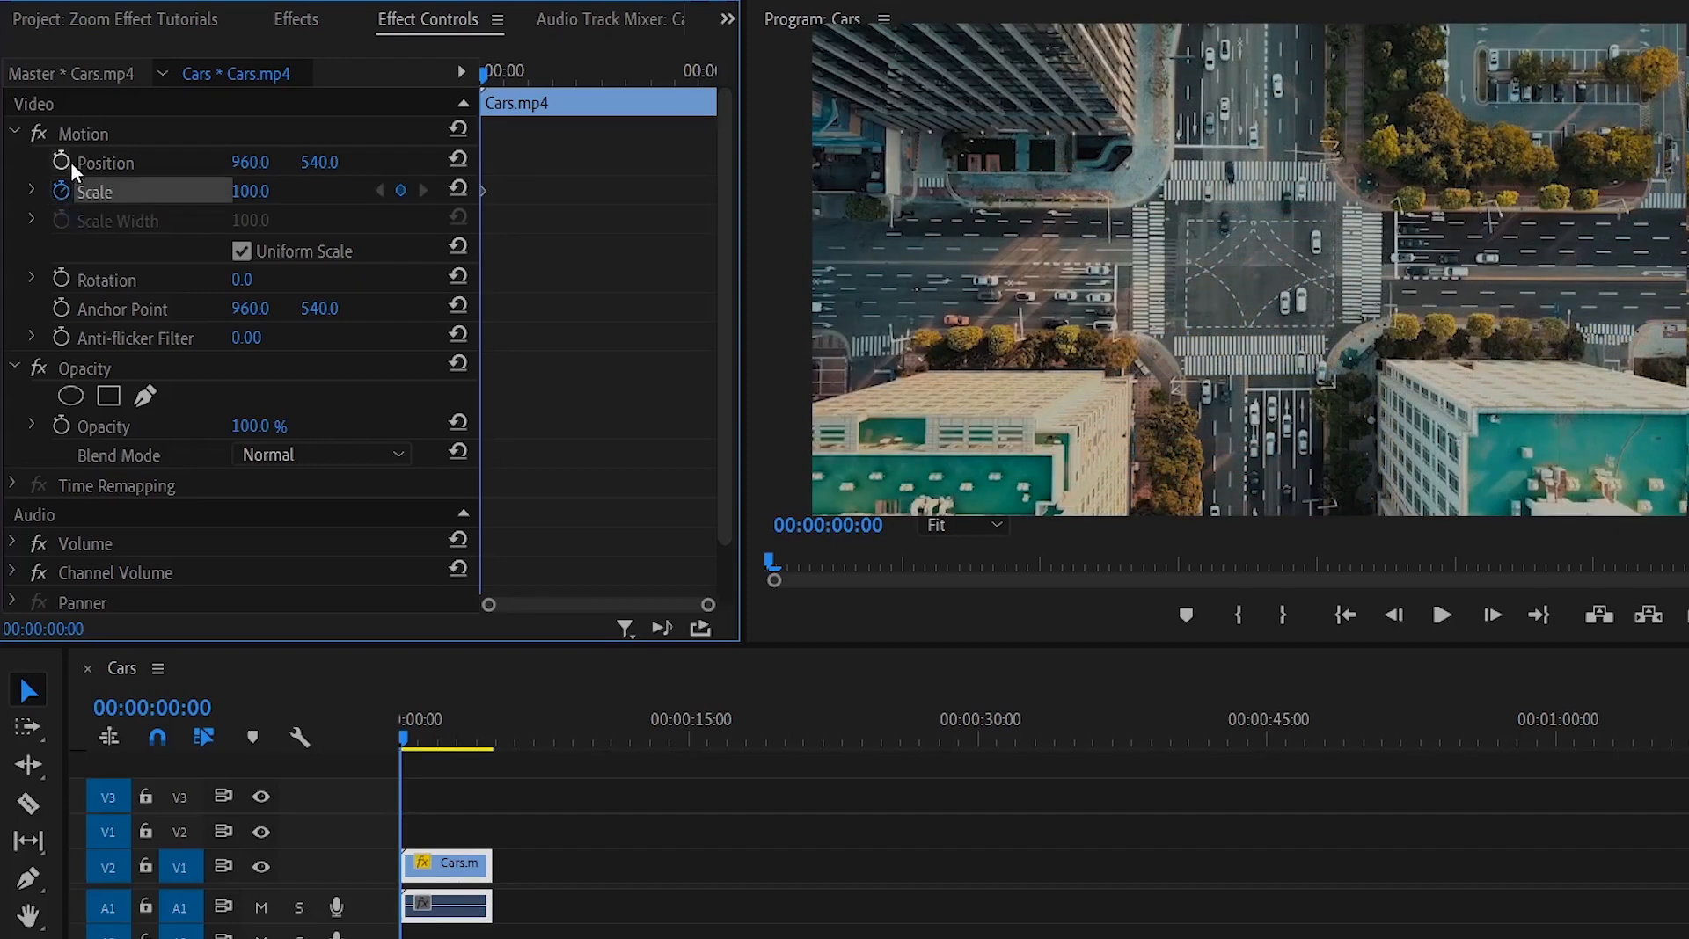
{"action": "left_click", "coordinate": [66, 161]}
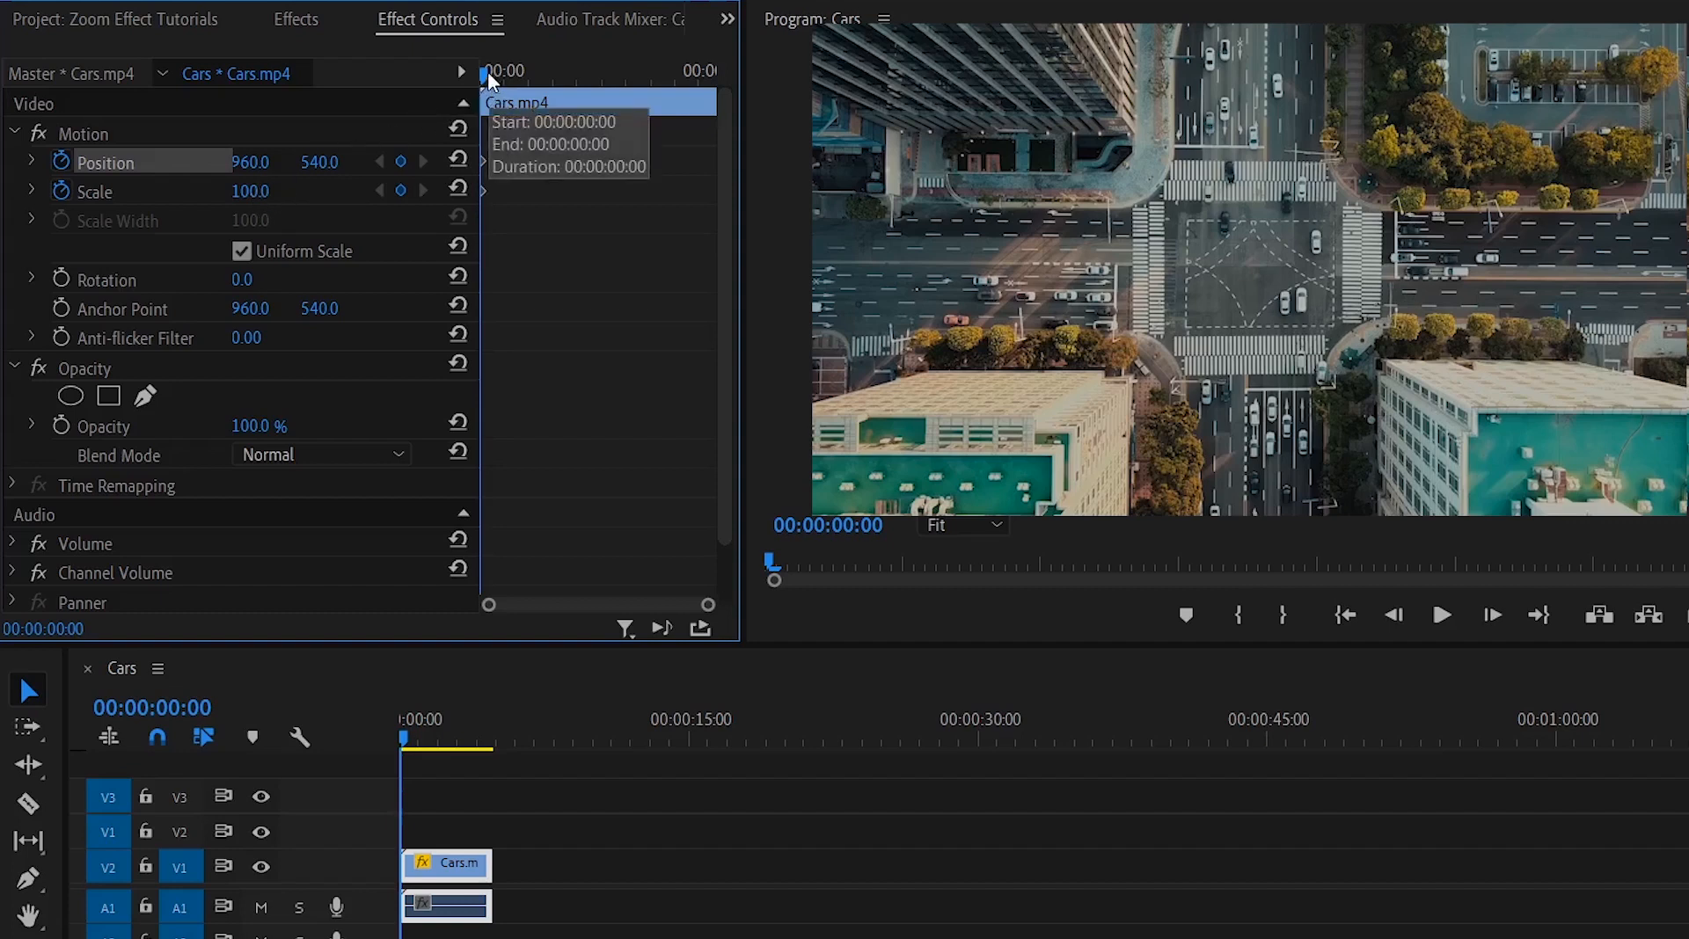
Step: Add a Scale keyframe at 00:00:00:14, trying 123 before setting it to 134
{"action": "left_click_drag", "start_coordinate": [484, 74], "coordinate": [518, 83]}
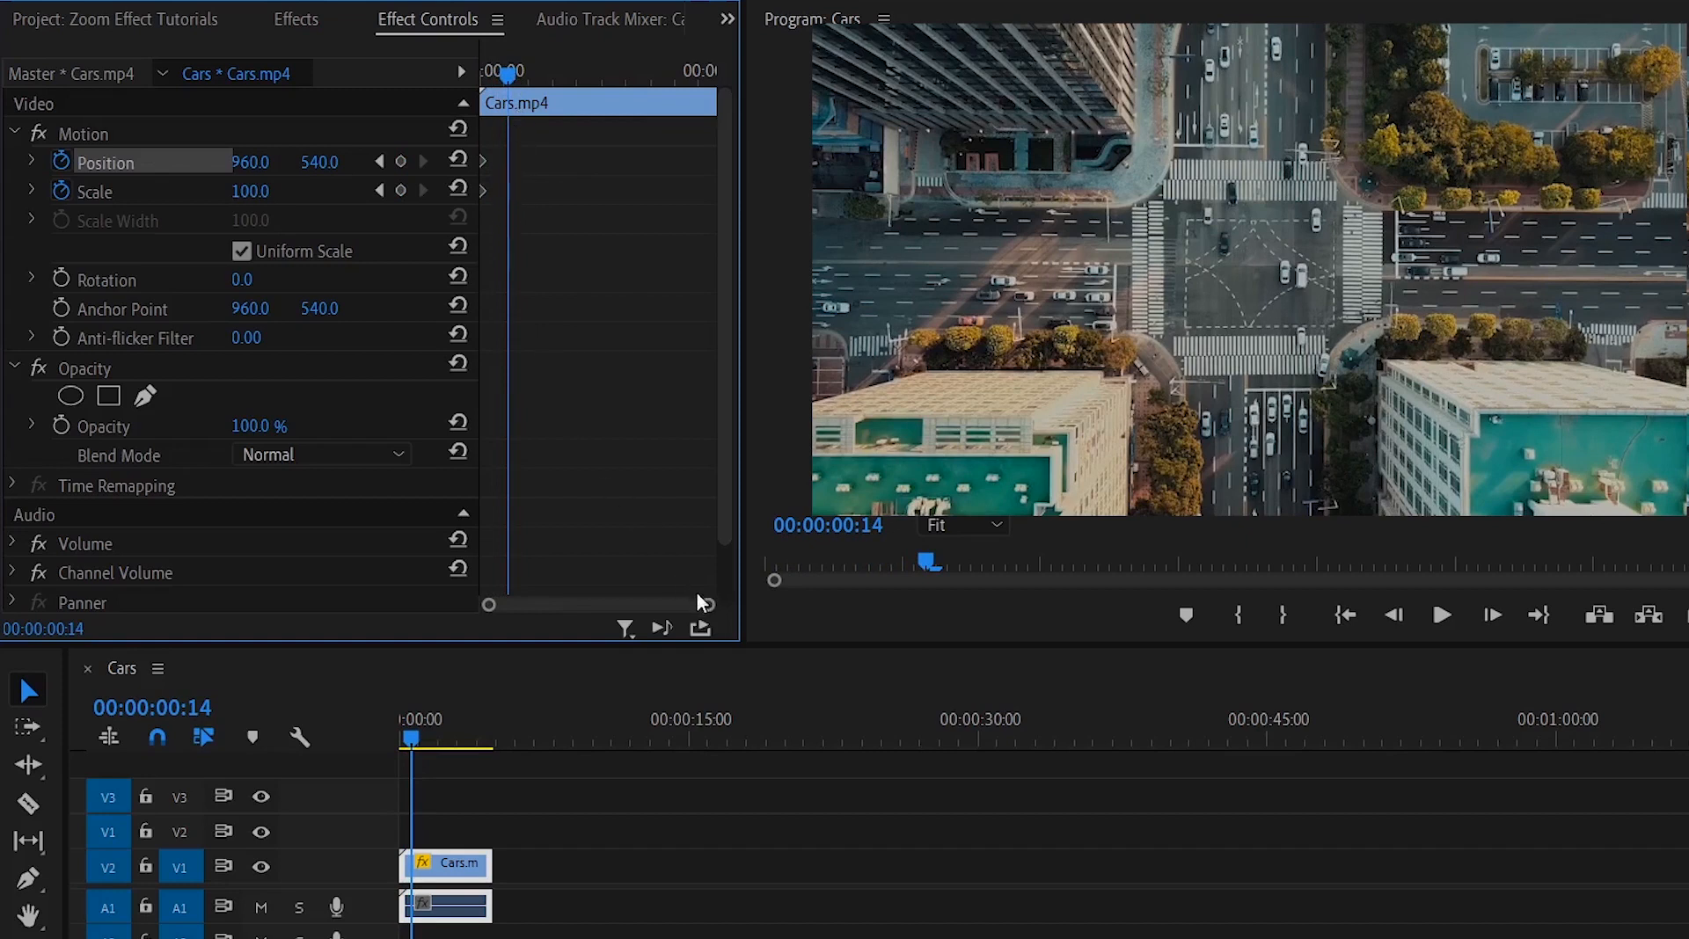
{"action": "left_click_drag", "start_coordinate": [705, 605], "coordinate": [559, 605]}
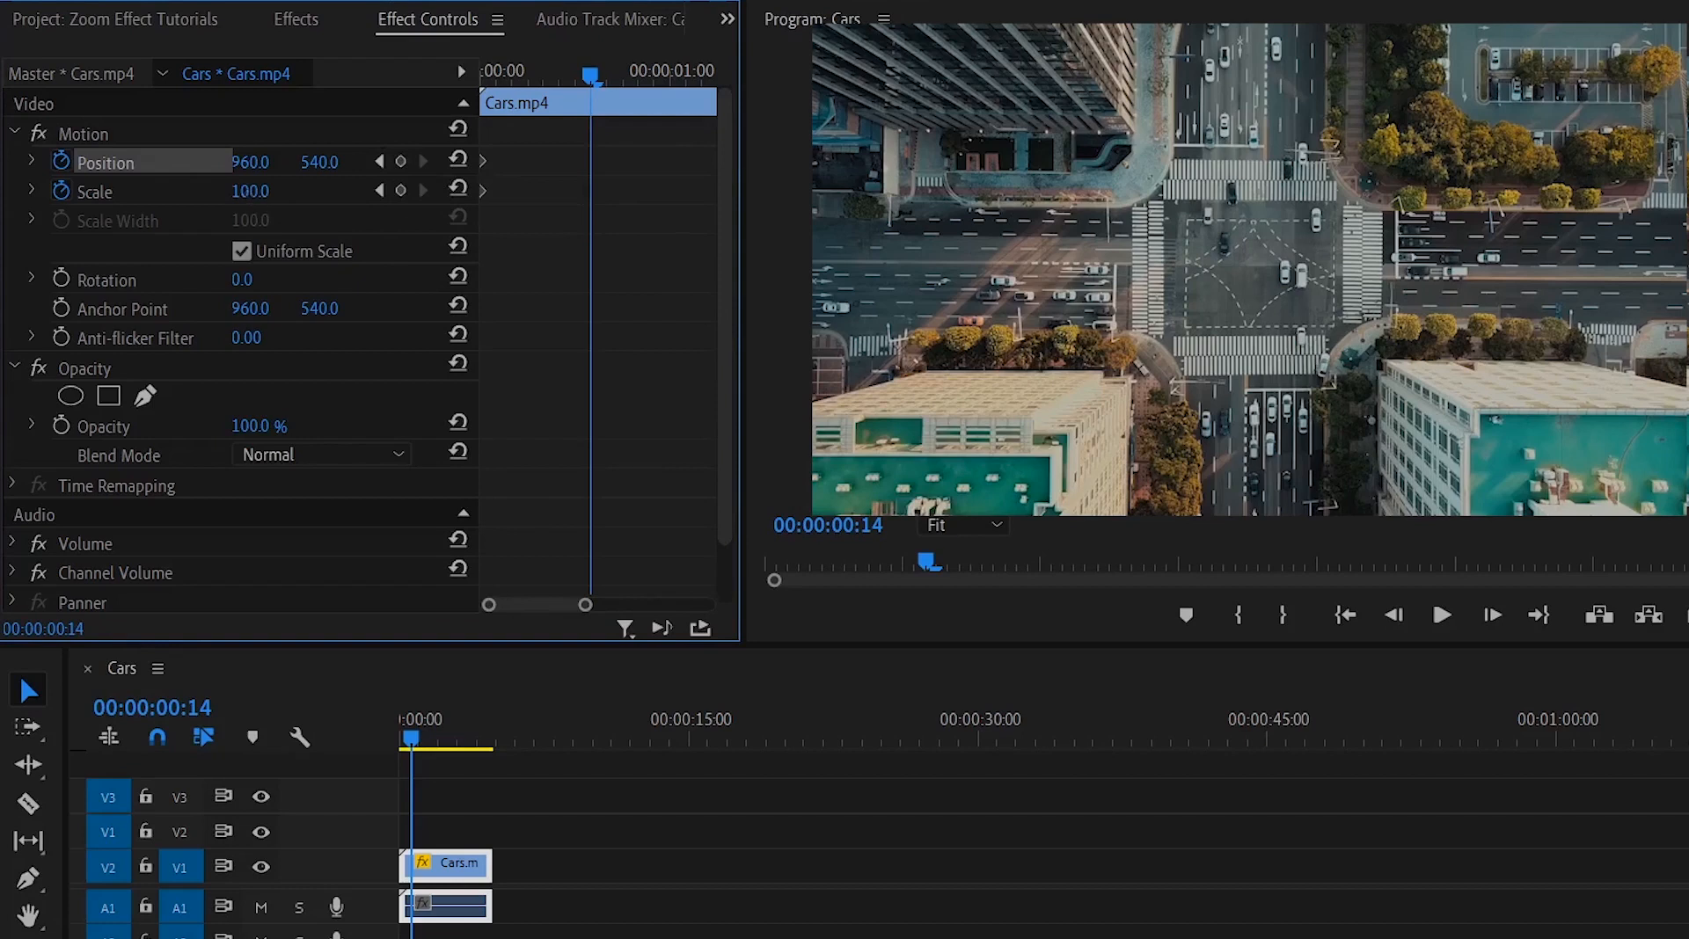
{"action": "left_click", "coordinate": [278, 191]}
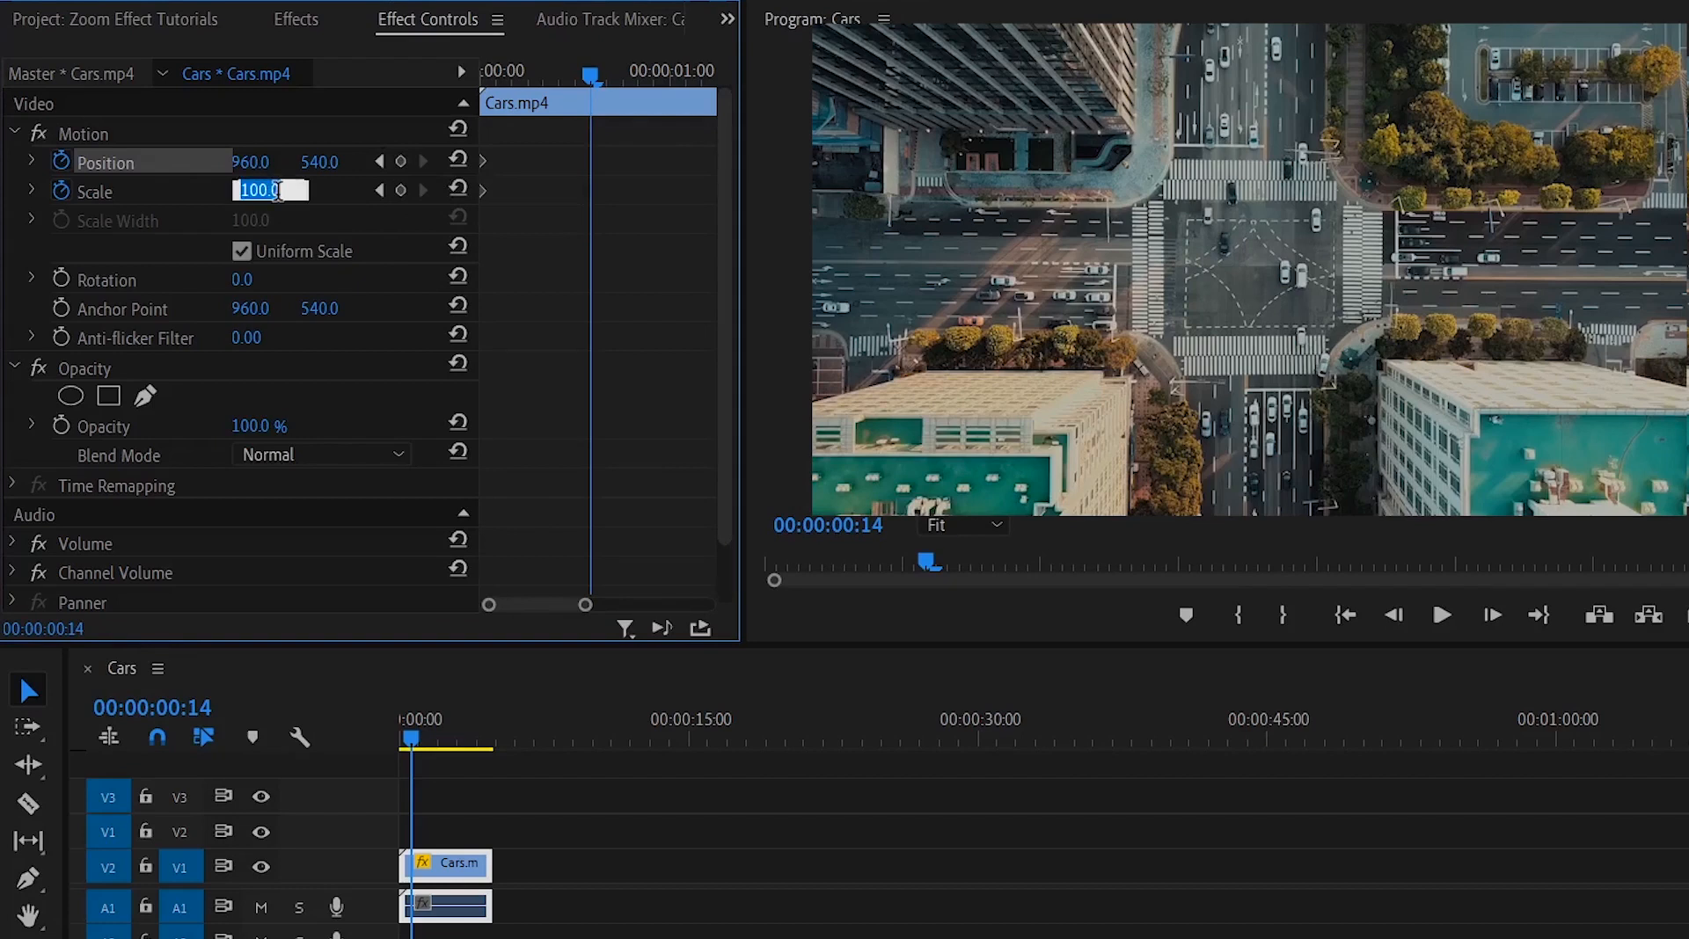
{"action": "type", "text": "123"}
{"action": "key", "text": "Return"}
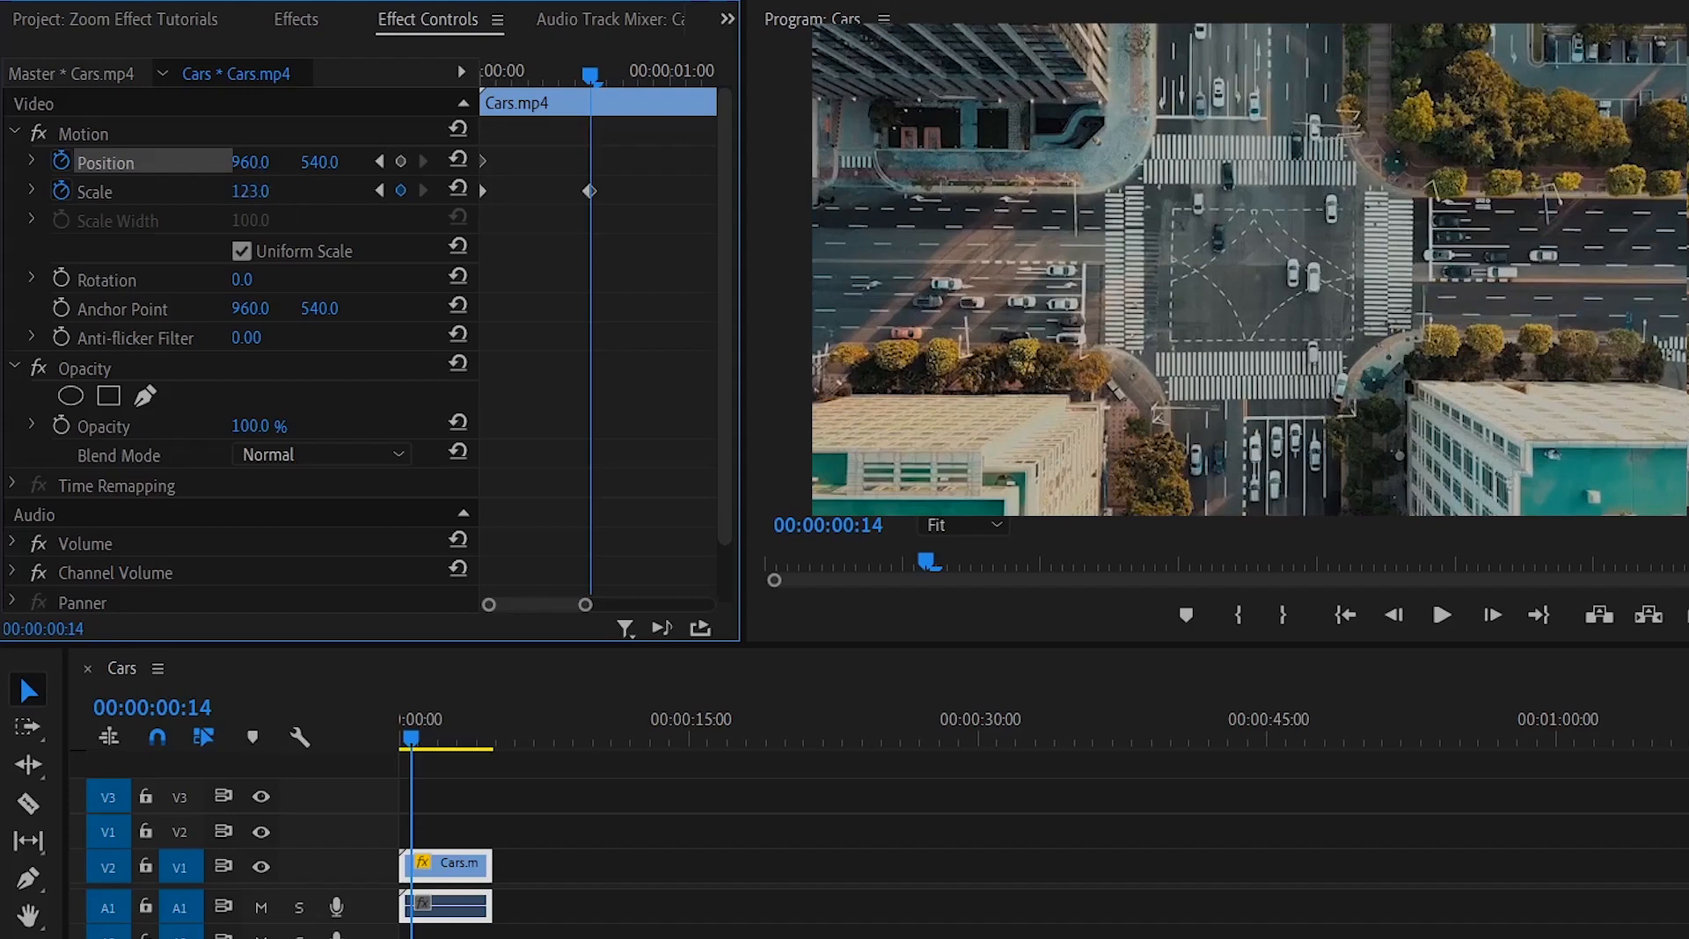
{"action": "left_click", "coordinate": [256, 191]}
{"action": "type", "text": "134"}
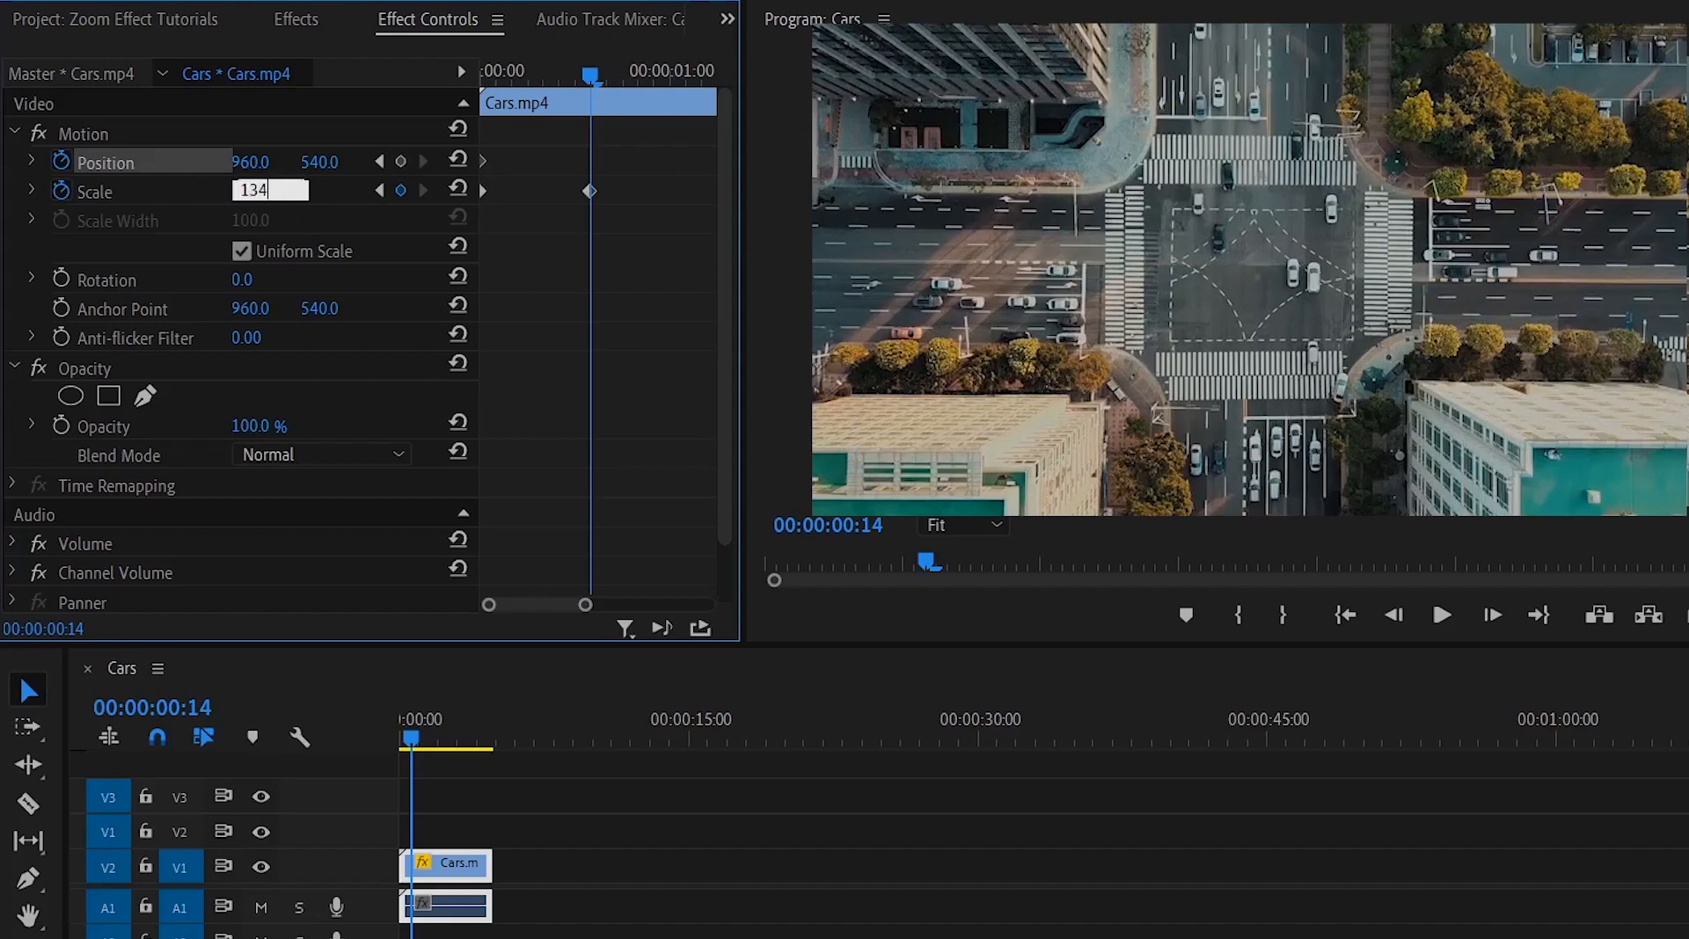
{"action": "key", "text": "Return"}
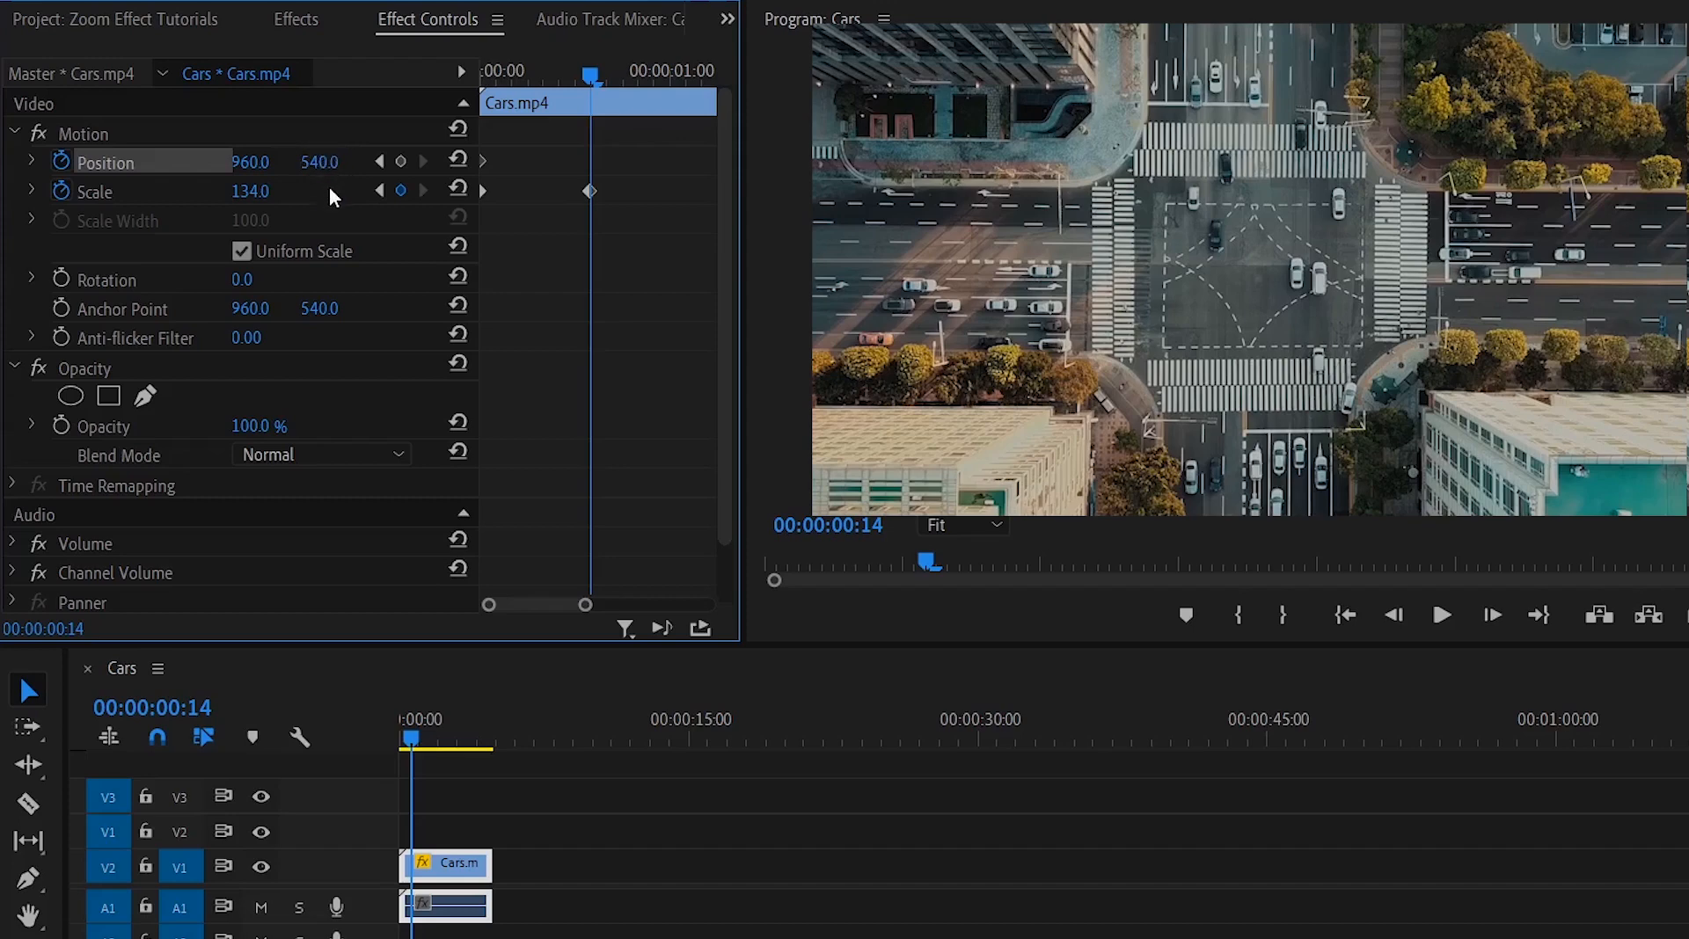
Step: Set the vertical Position to 520 at 00:00:00:14 and play the zoom from the start of the clip
{"action": "mouse_move", "coordinate": [329, 171]}
{"action": "left_mouse_down"}
{"action": "mouse_move", "coordinate": [429, 170]}
{"action": "mouse_move", "coordinate": [312, 170]}
{"action": "left_mouse_up"}
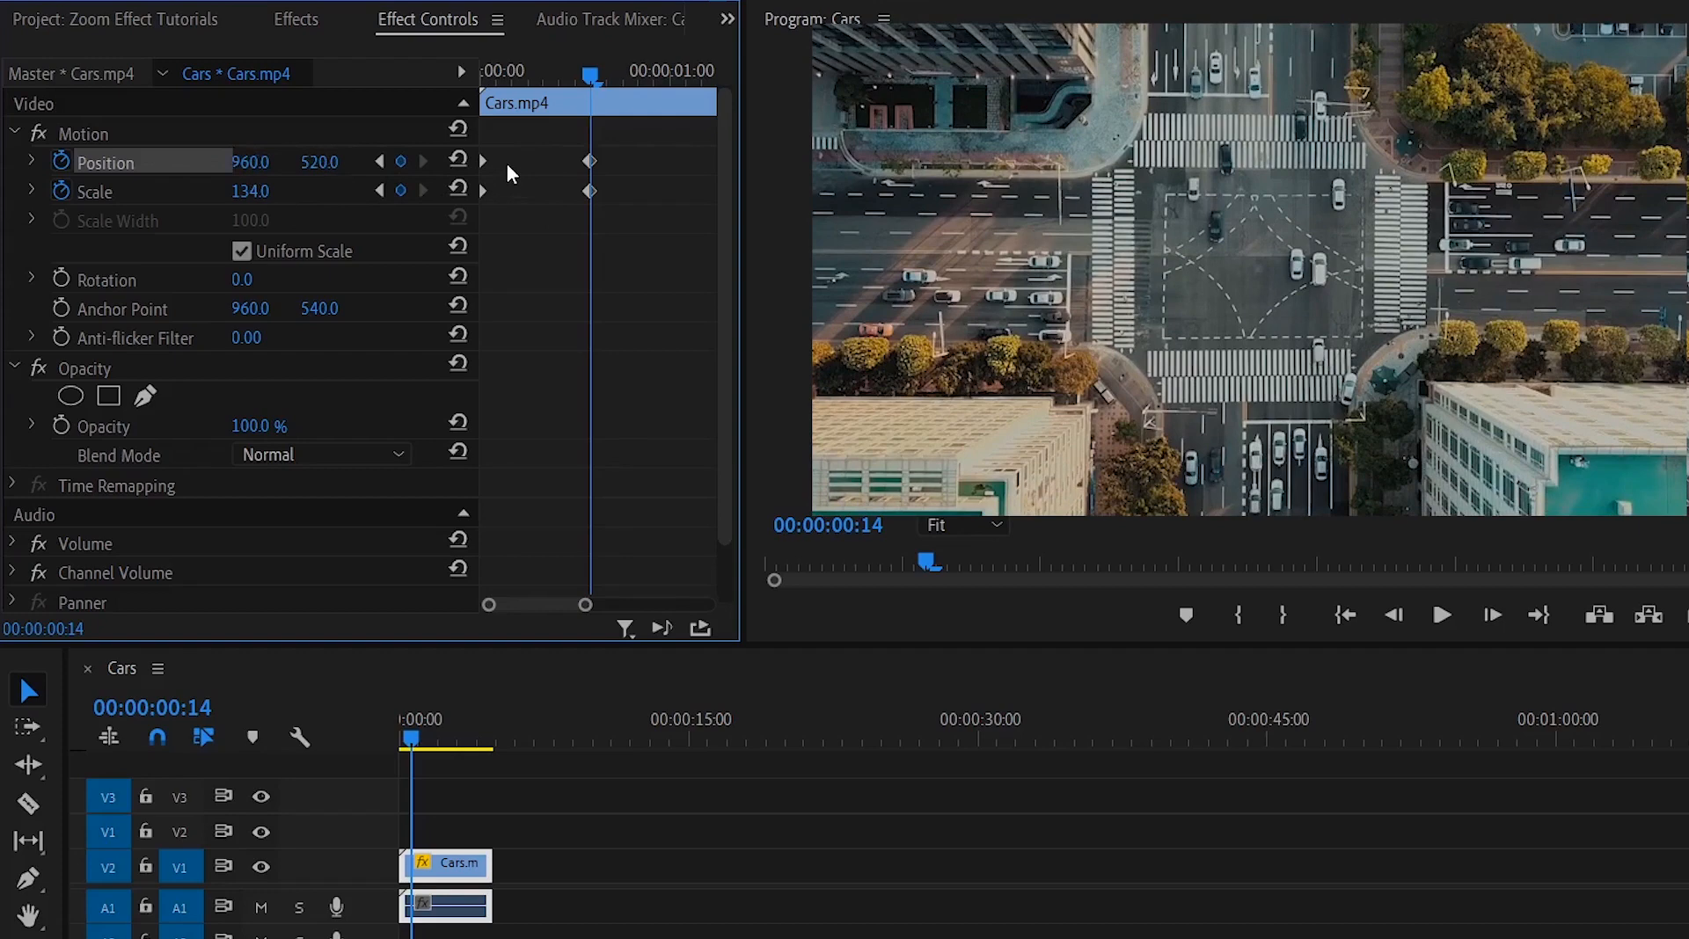
{"action": "mouse_move", "coordinate": [504, 155]}
{"action": "left_mouse_down"}
{"action": "mouse_move", "coordinate": [576, 214]}
{"action": "mouse_move", "coordinate": [512, 160]}
{"action": "left_mouse_up"}
{"action": "key", "text": "Home"}
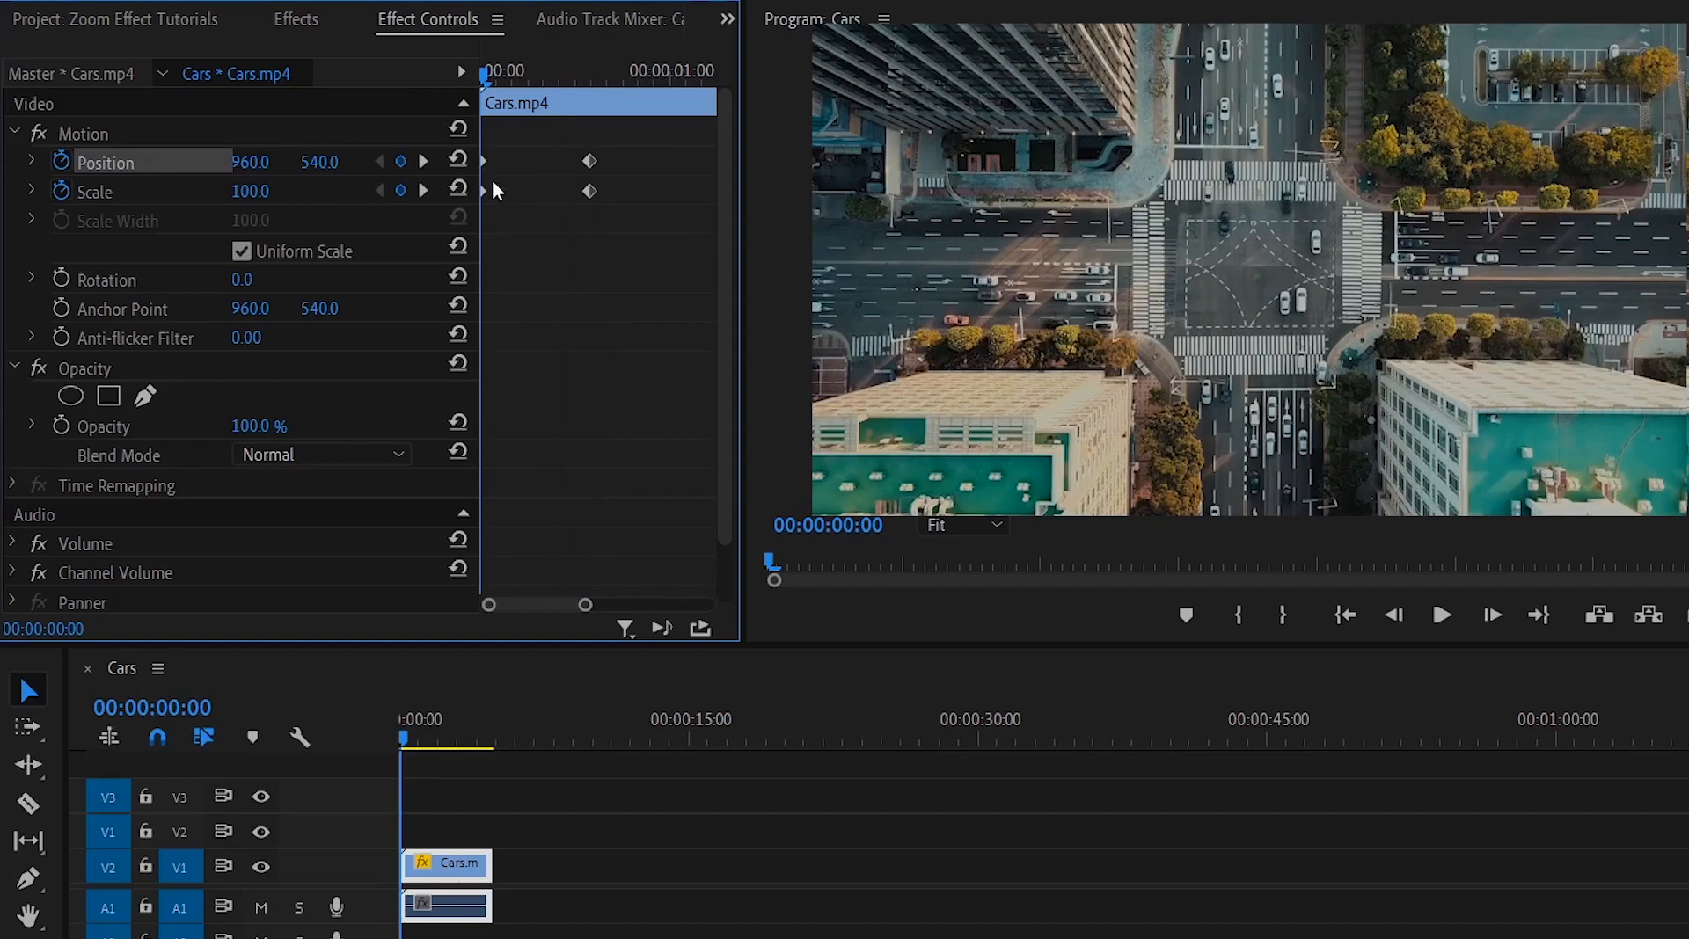
{"action": "key", "text": "space"}
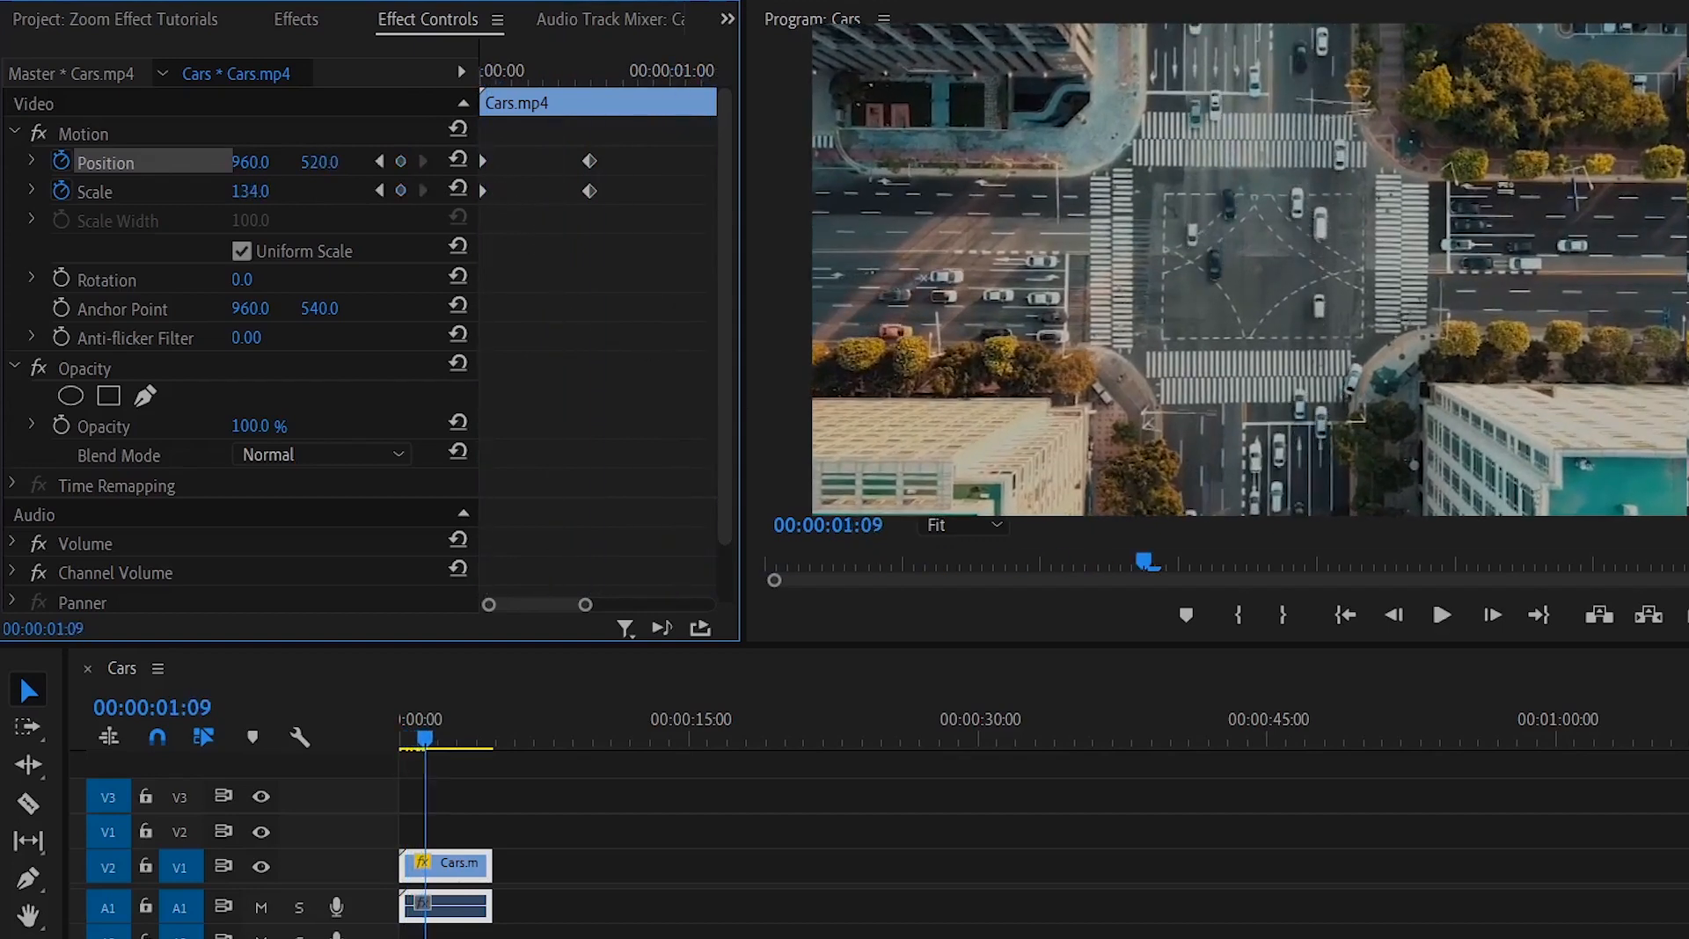
{"action": "mouse_move", "coordinate": [502, 70]}
{"action": "left_mouse_down"}
{"action": "mouse_move", "coordinate": [463, 67]}
{"action": "mouse_move", "coordinate": [504, 75]}
{"action": "left_mouse_up"}
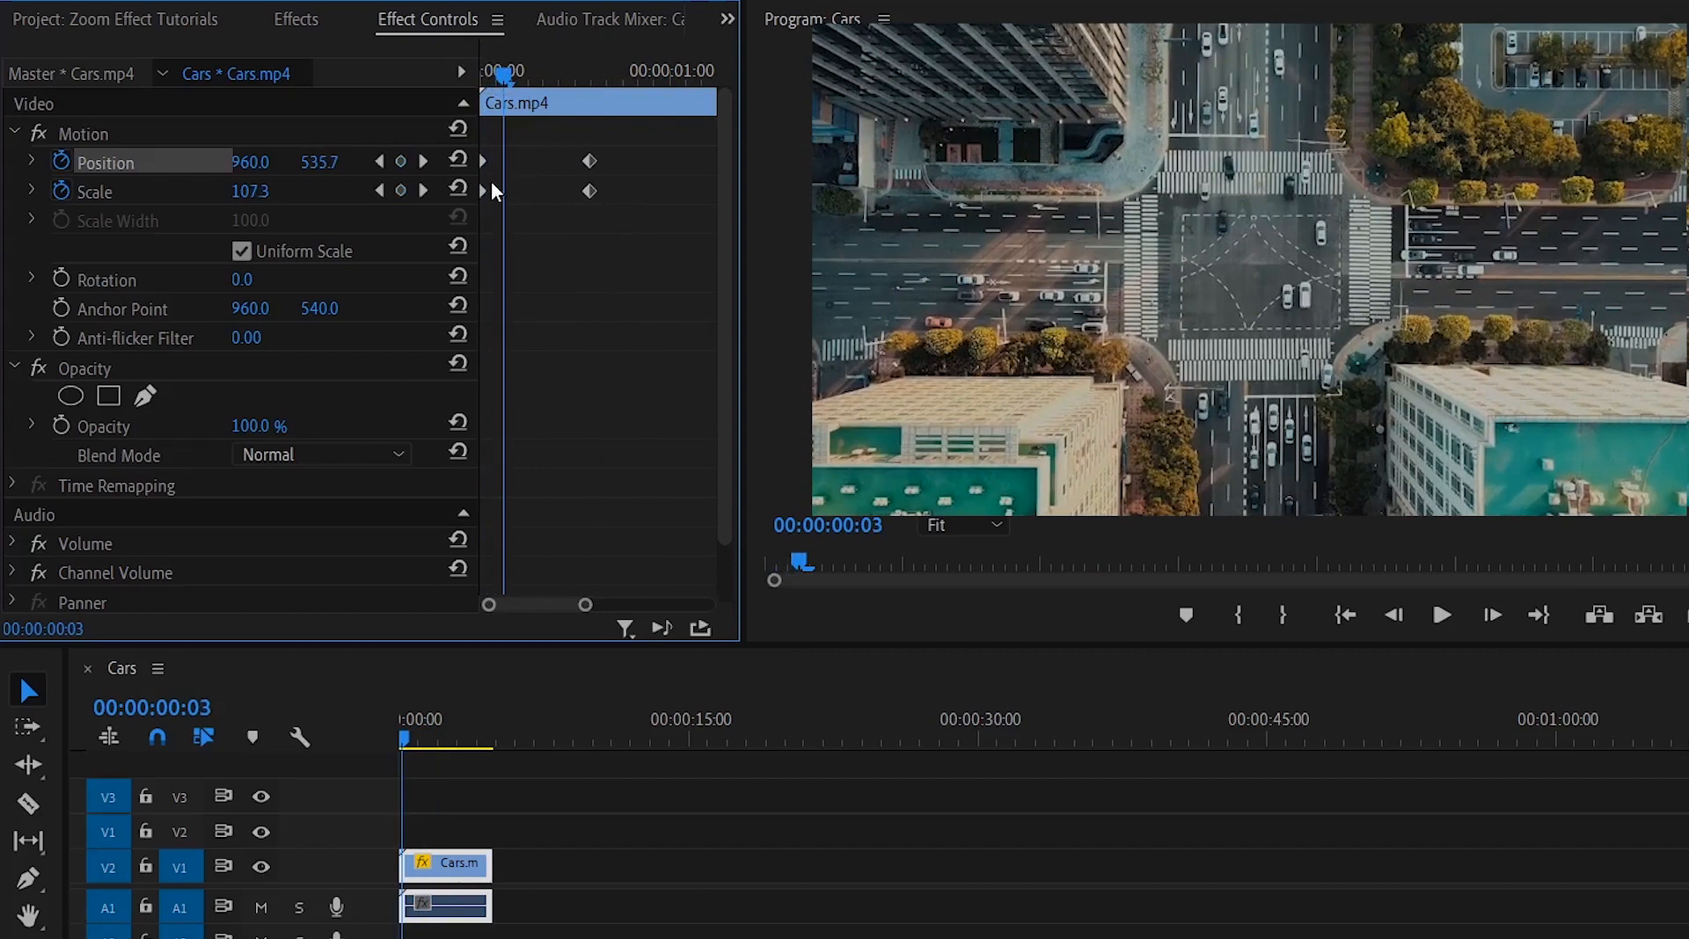
Step: Apply Ease In temporal interpolation to the ending Position and Scale keyframes
{"action": "left_click_drag", "start_coordinate": [574, 147], "coordinate": [589, 195]}
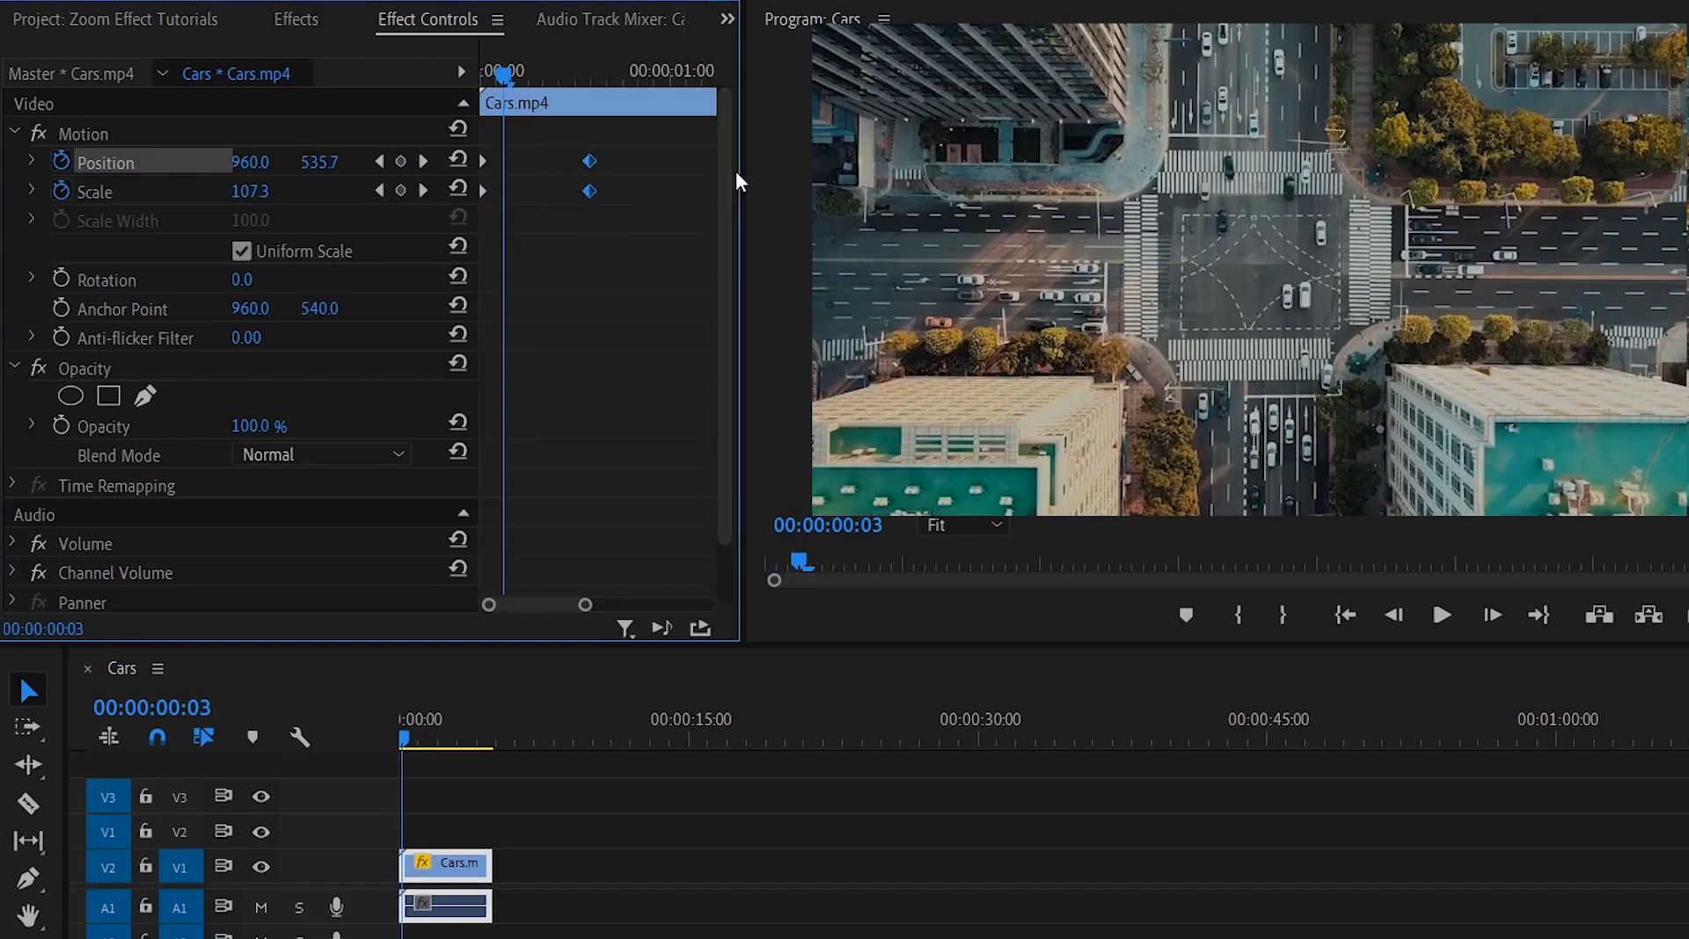
{"action": "left_click_drag", "start_coordinate": [503, 74], "coordinate": [602, 87]}
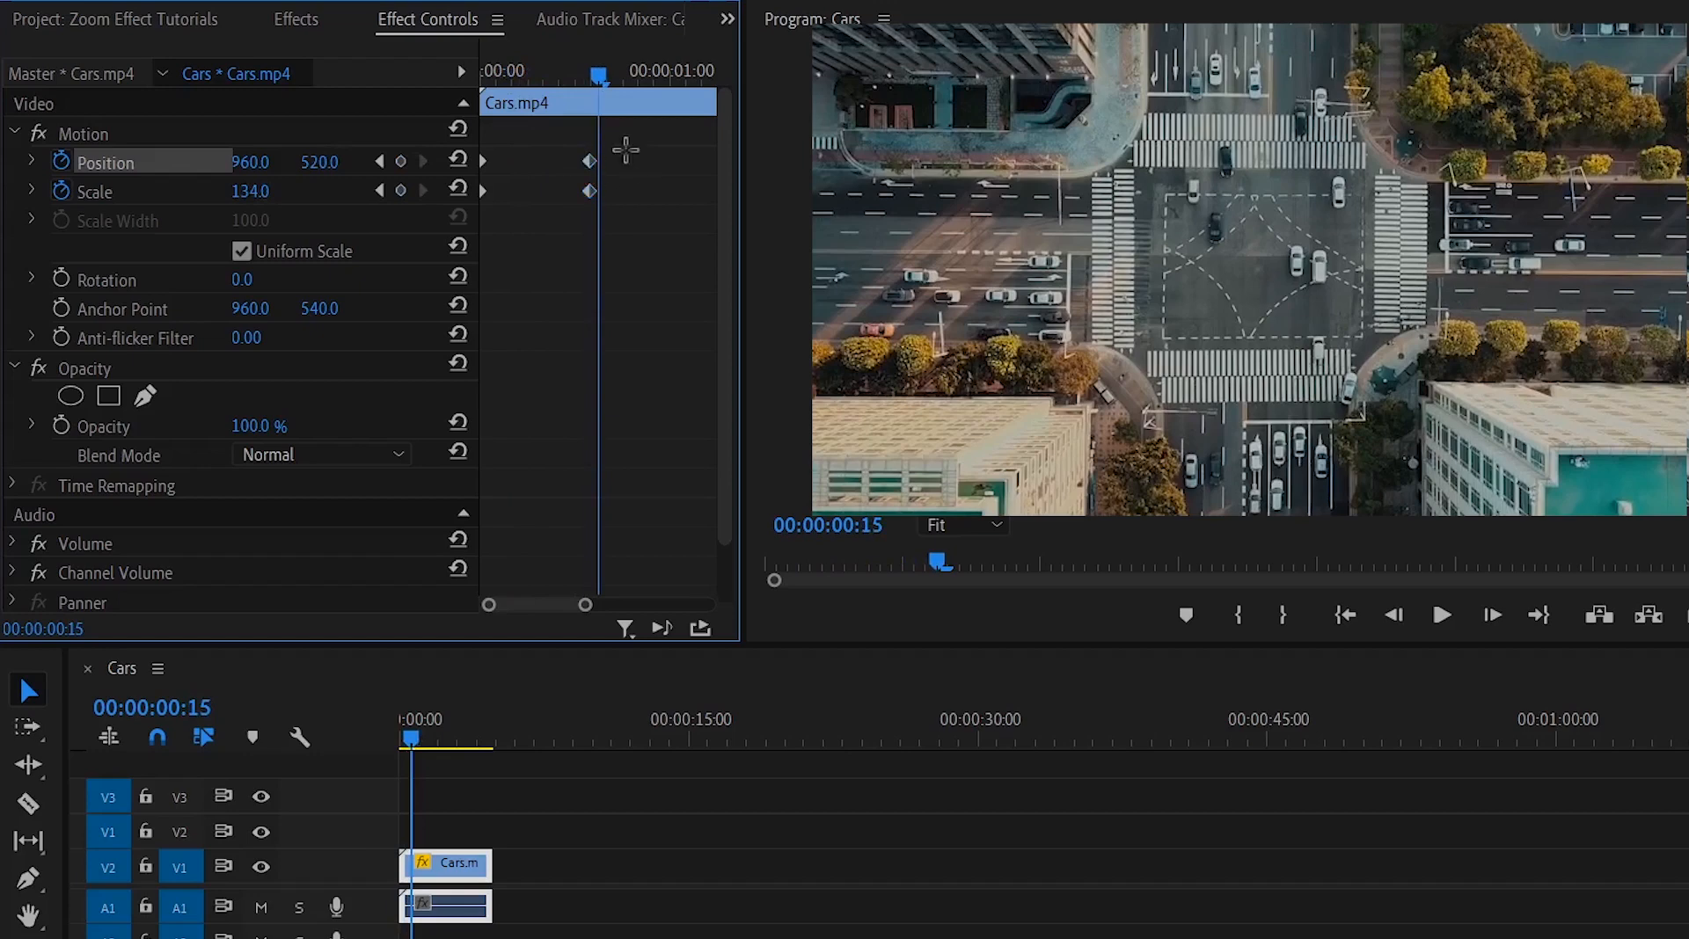
{"action": "right_click", "coordinate": [586, 191]}
{"action": "mouse_move", "coordinate": [726, 400]}
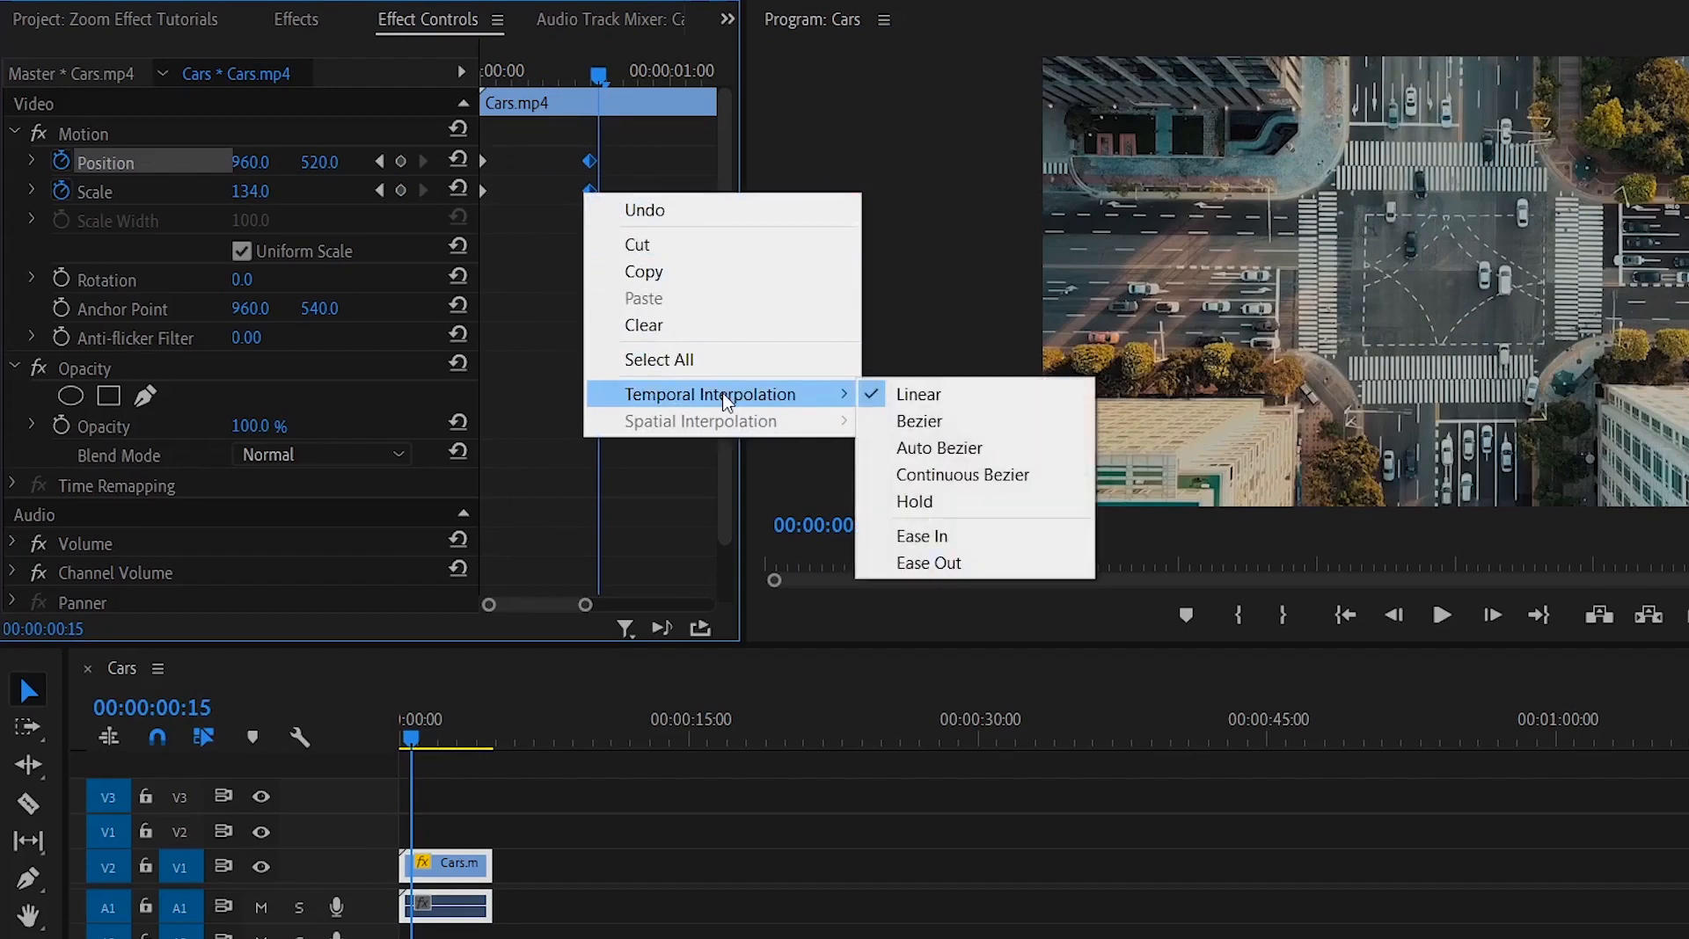
{"action": "left_click", "coordinate": [928, 545]}
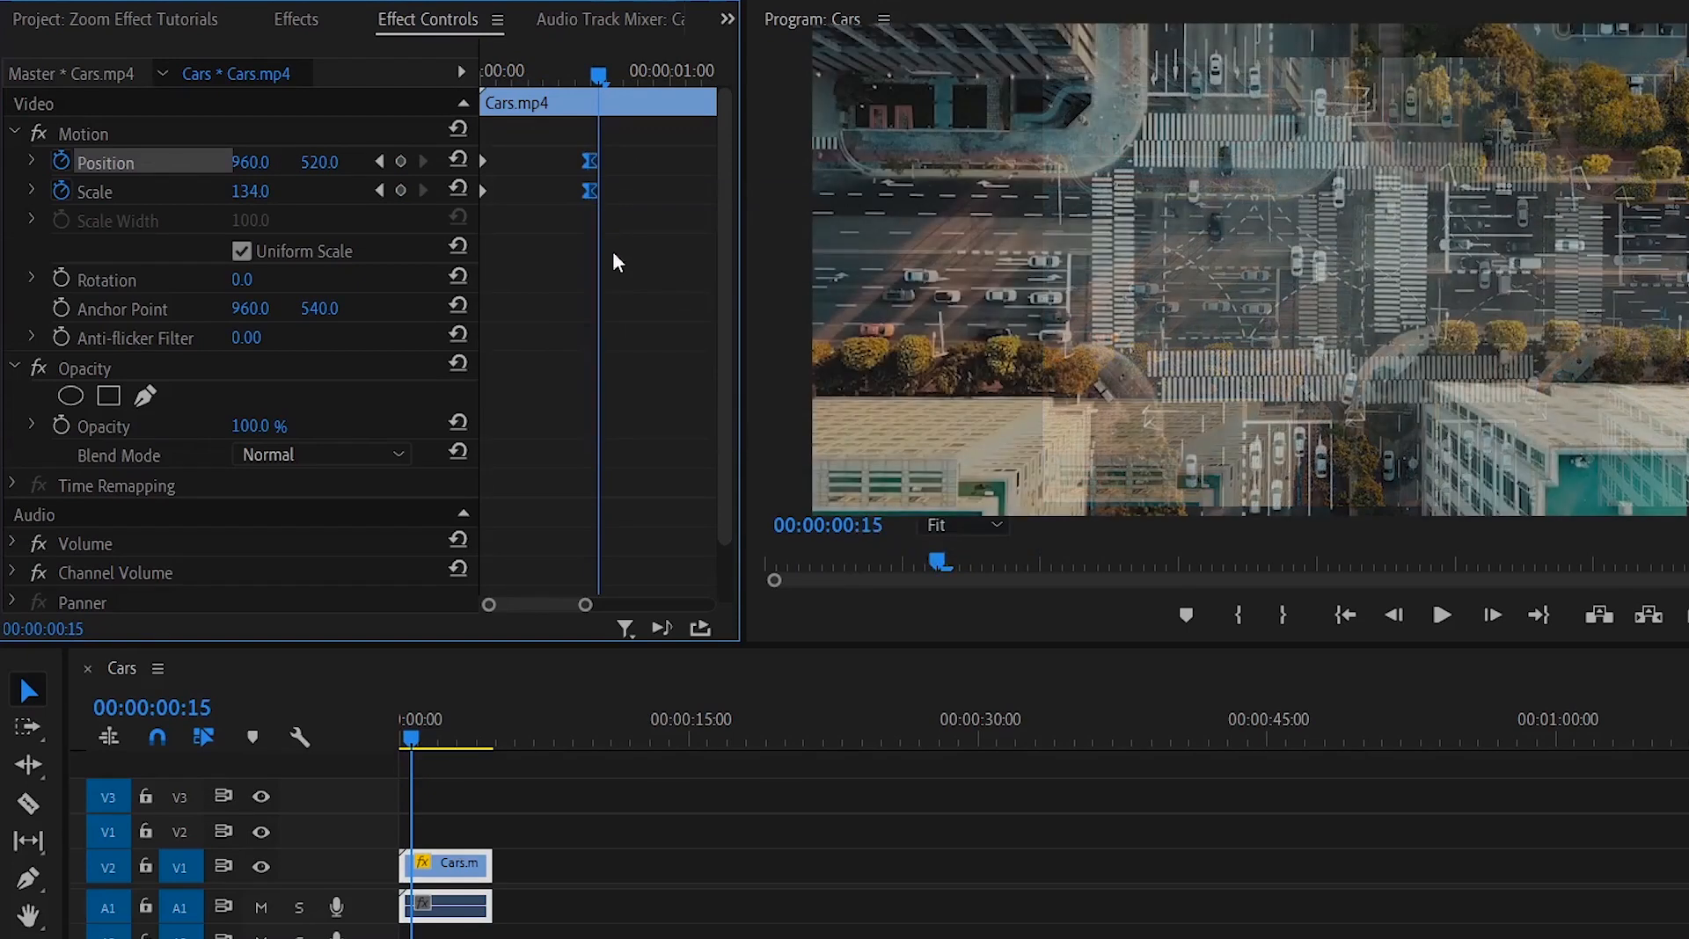
Step: Apply Ease Out temporal interpolation to the starting Position and Scale keyframes and return to the start of the sequence
{"action": "right_click", "coordinate": [482, 190]}
{"action": "mouse_move", "coordinate": [629, 397]}
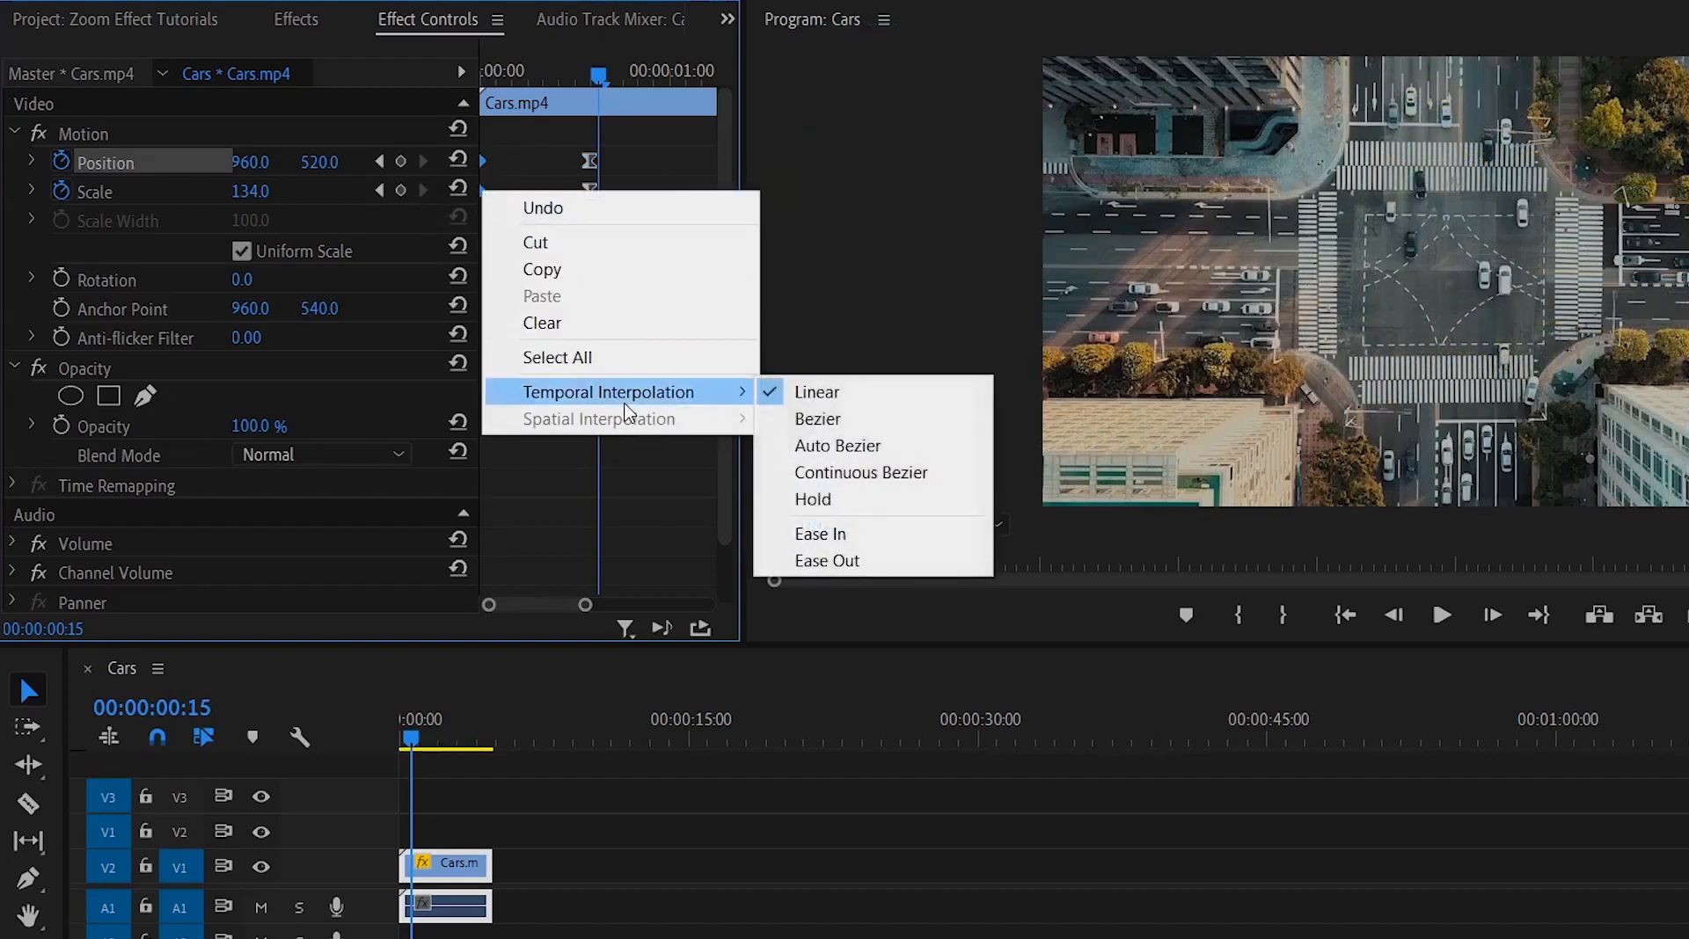
{"action": "left_click", "coordinate": [849, 560]}
{"action": "key", "text": "Home"}
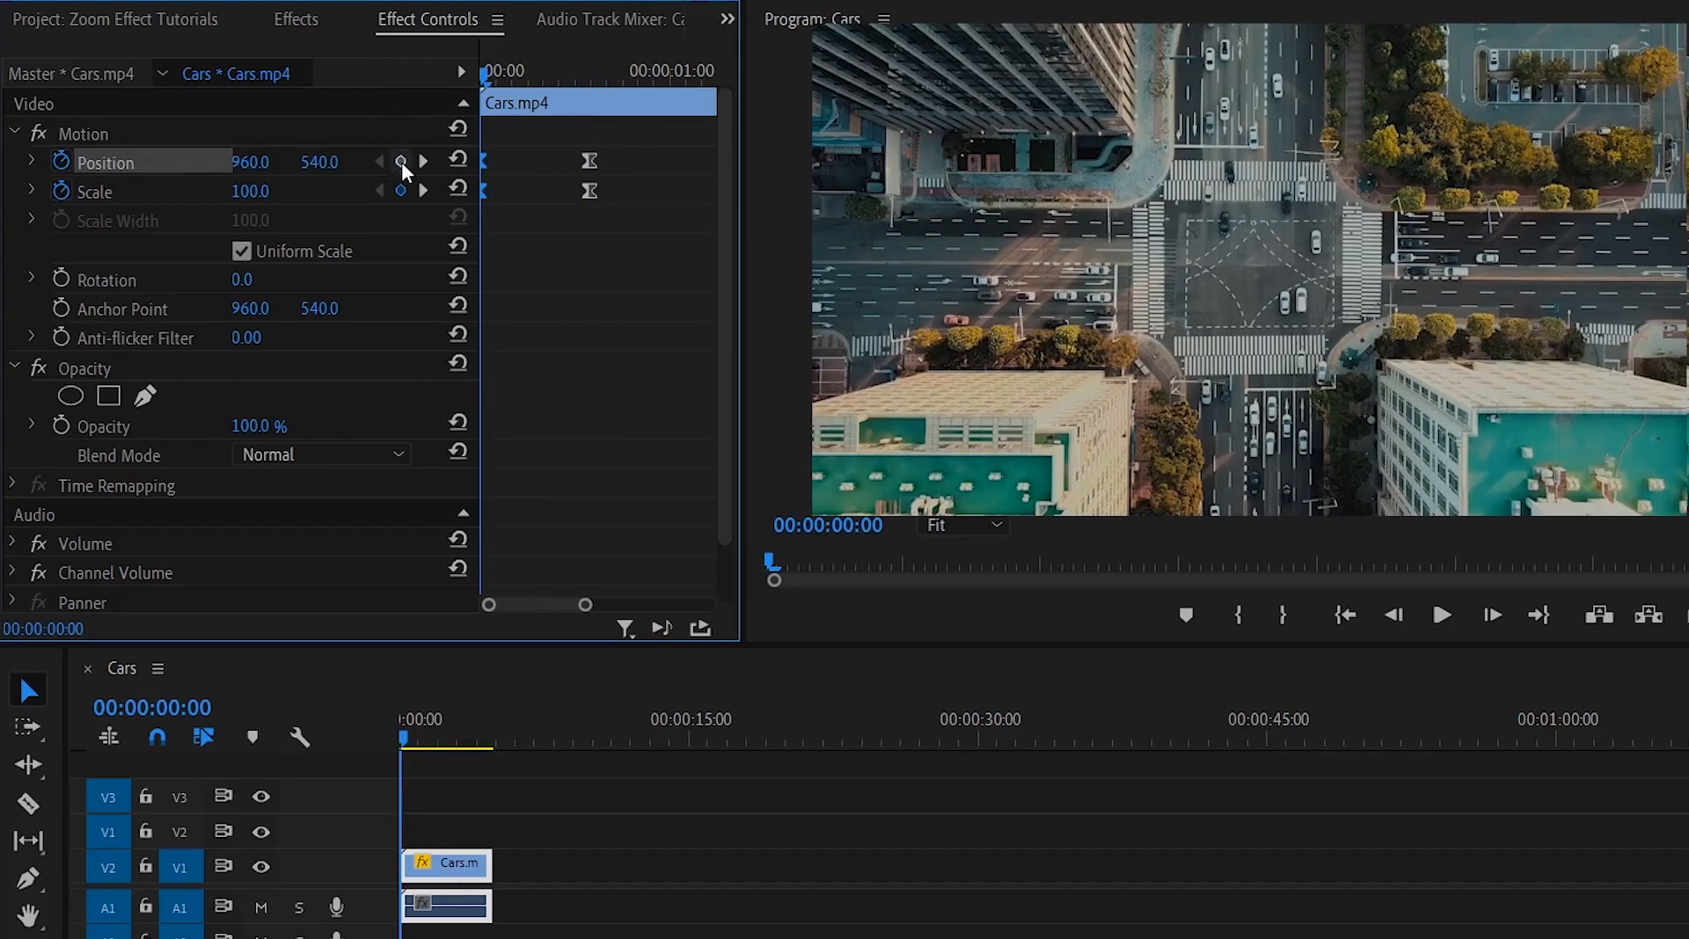
Step: Play back the eased zoom on the Cars clip and scrub to 00:00:00:10 to review the motion
{"action": "key", "text": "space"}
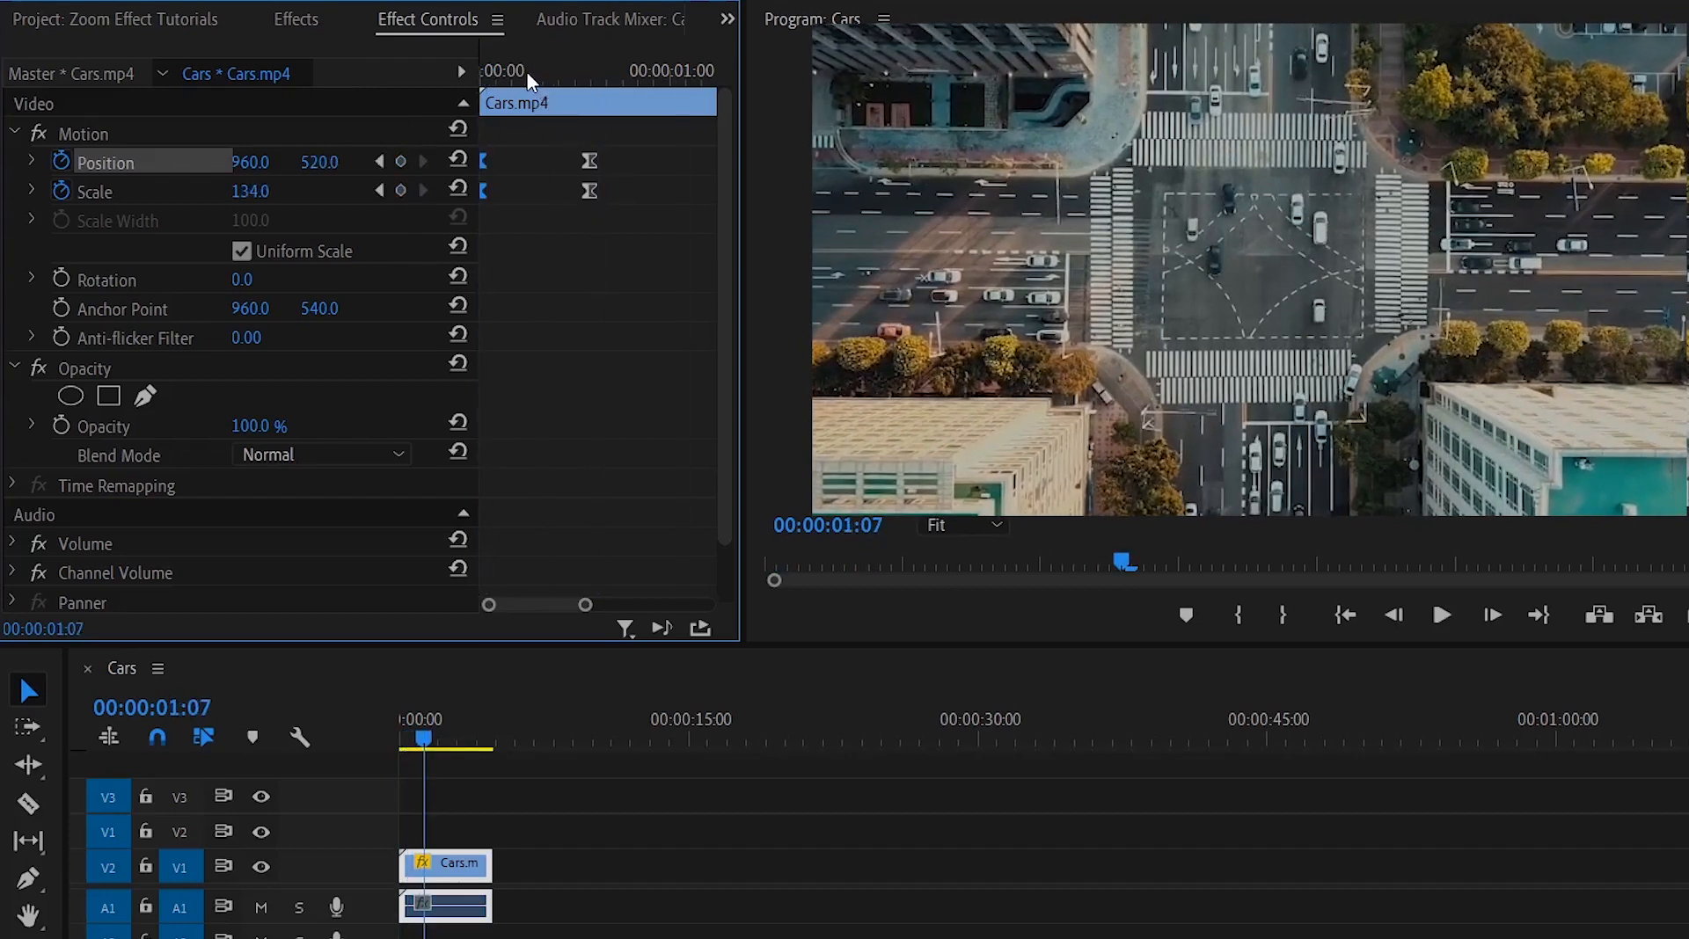
{"action": "left_click_drag", "start_coordinate": [529, 74], "coordinate": [565, 78]}
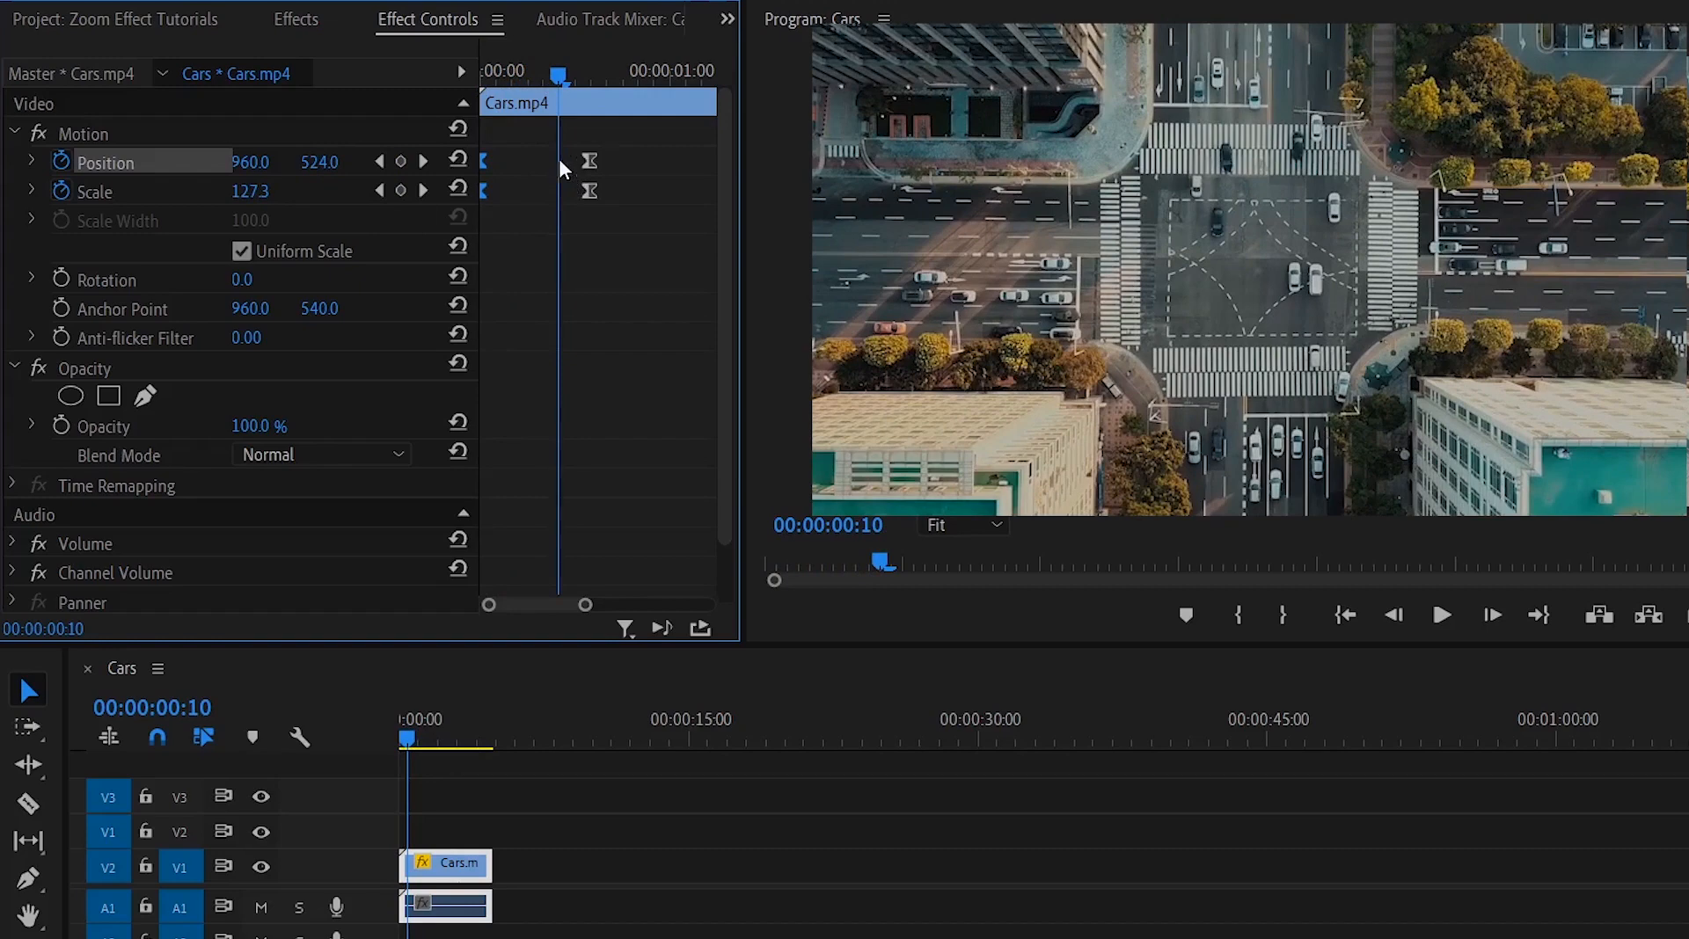
{"action": "left_click", "coordinate": [309, 21]}
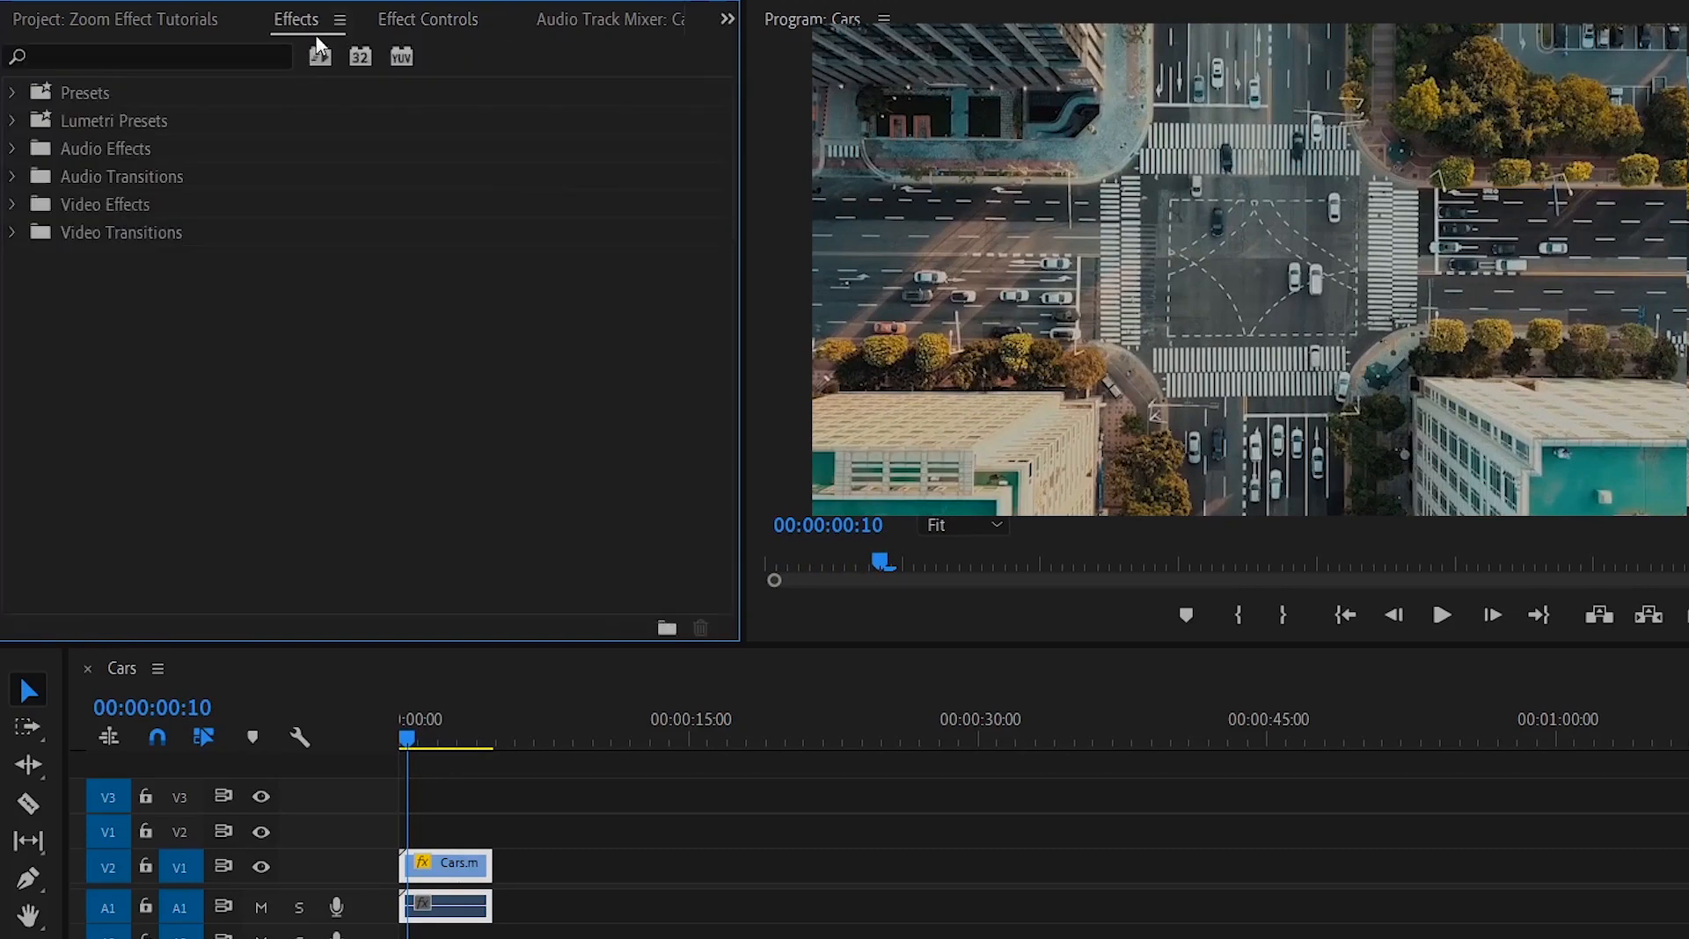
{"action": "left_click", "coordinate": [413, 26]}
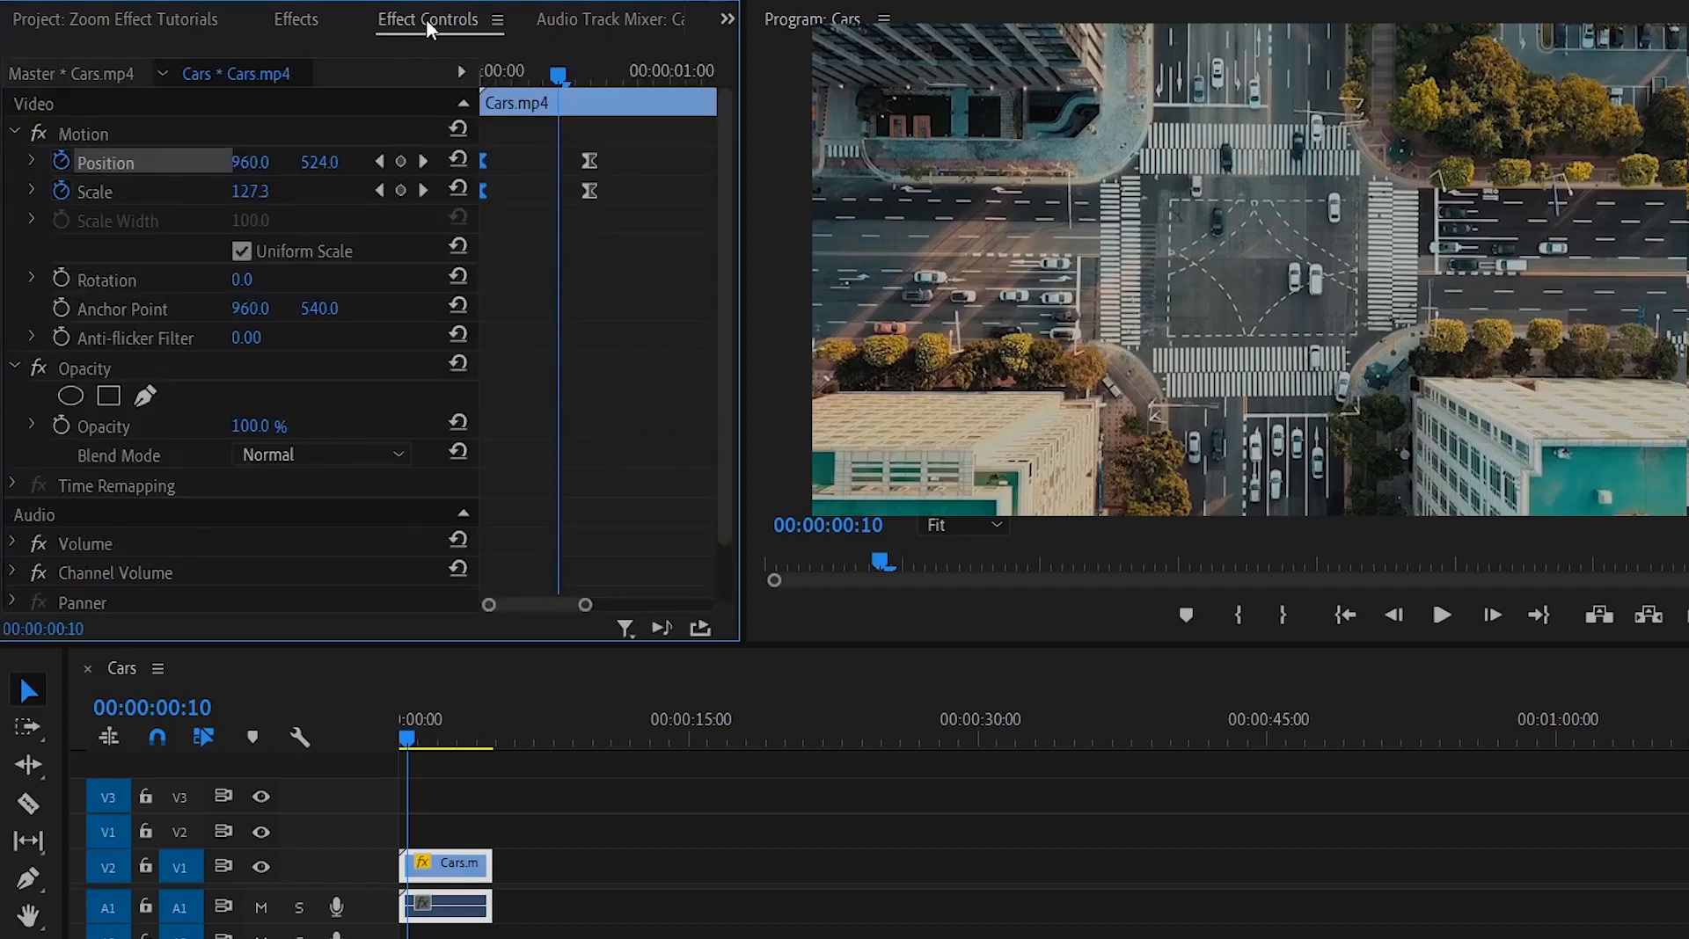
Step: Save the Cars clip's Motion effect with its keyframes as a Scale-type preset named "Zaak Multimedia Zoom"
{"action": "left_click", "coordinate": [97, 134]}
{"action": "right_click", "coordinate": [147, 130]}
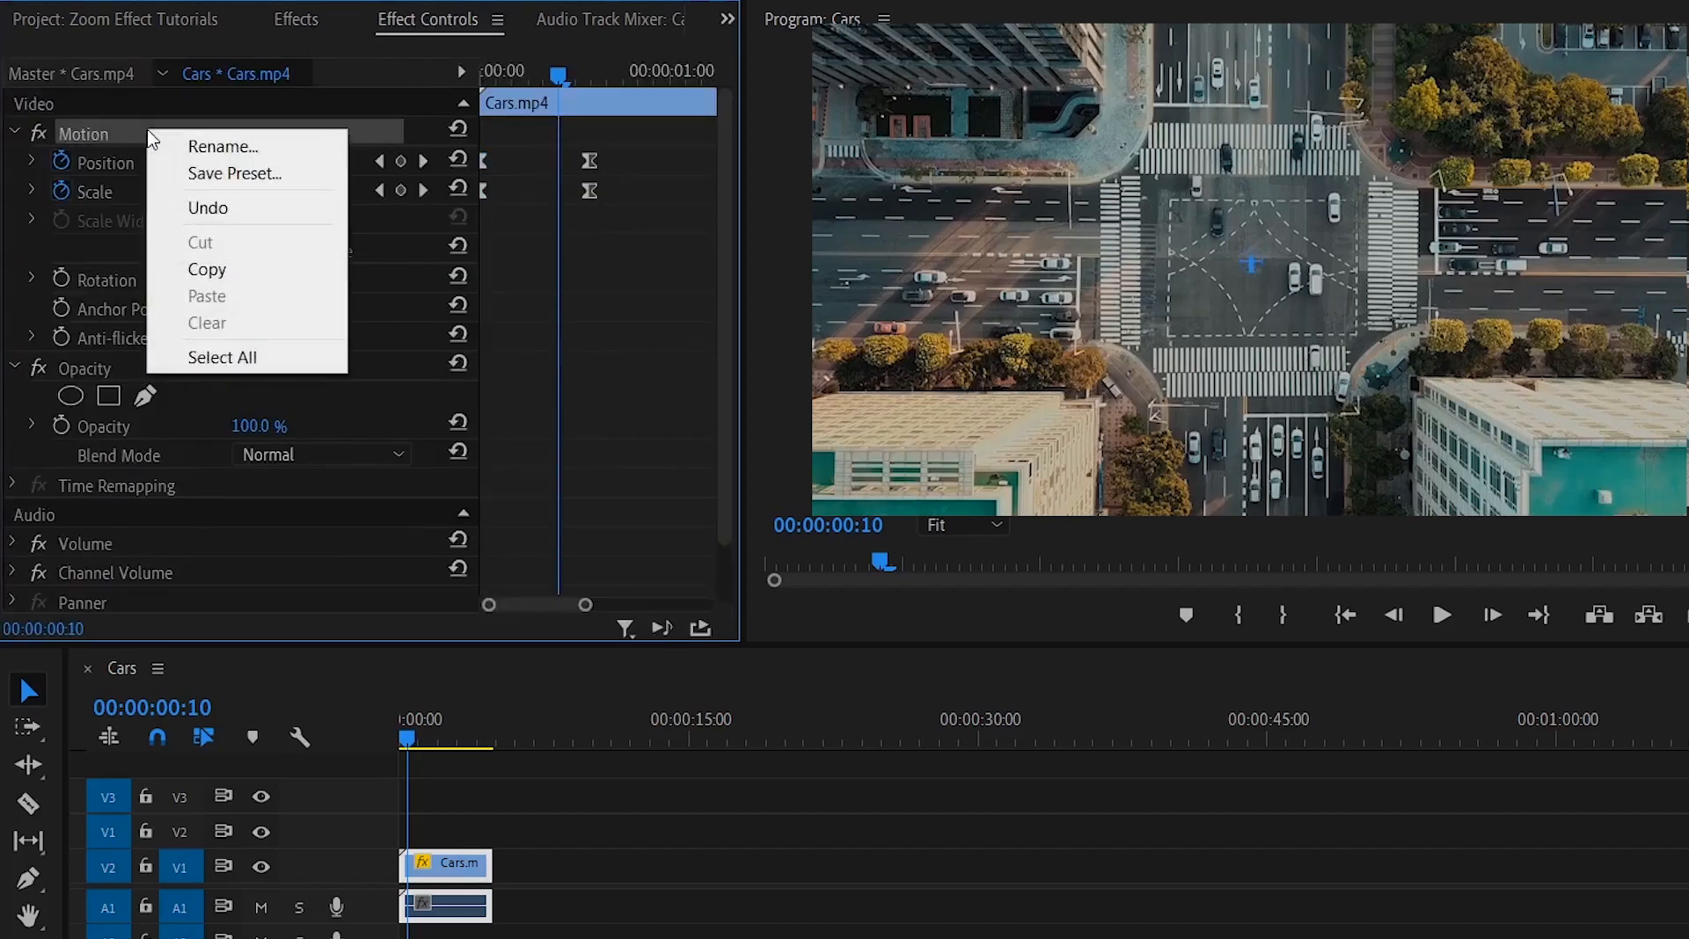
{"action": "left_click", "coordinate": [223, 174]}
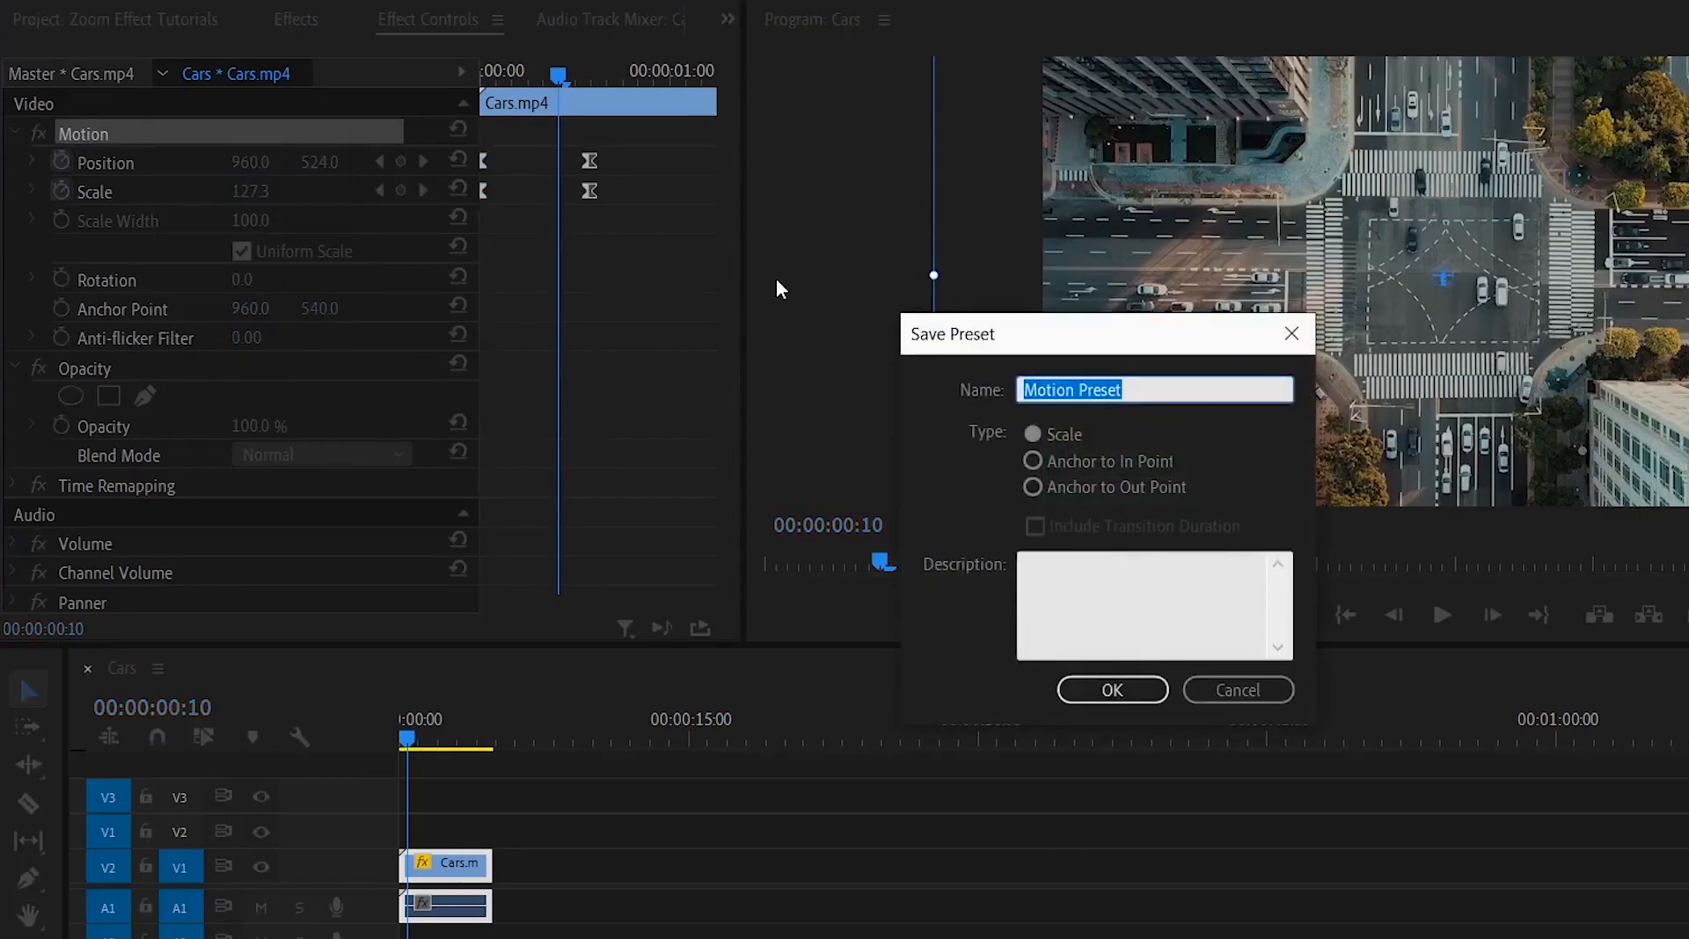
{"action": "type", "text": "Zaa"}
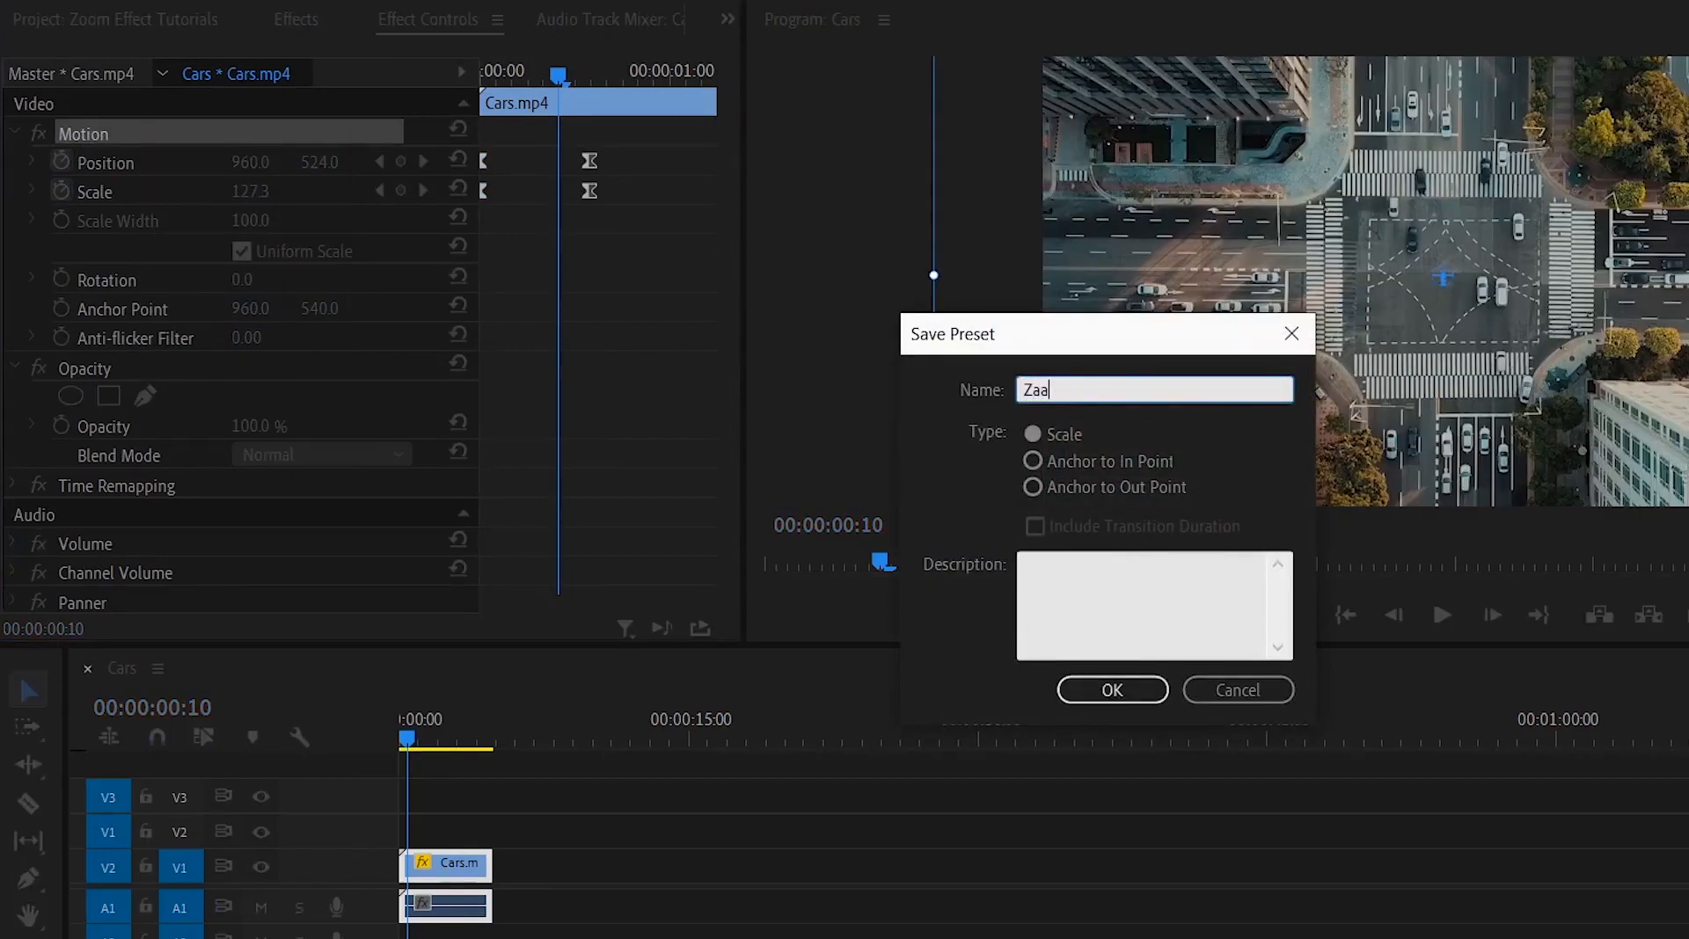
{"action": "type", "text": "k Multimedia Zoom"}
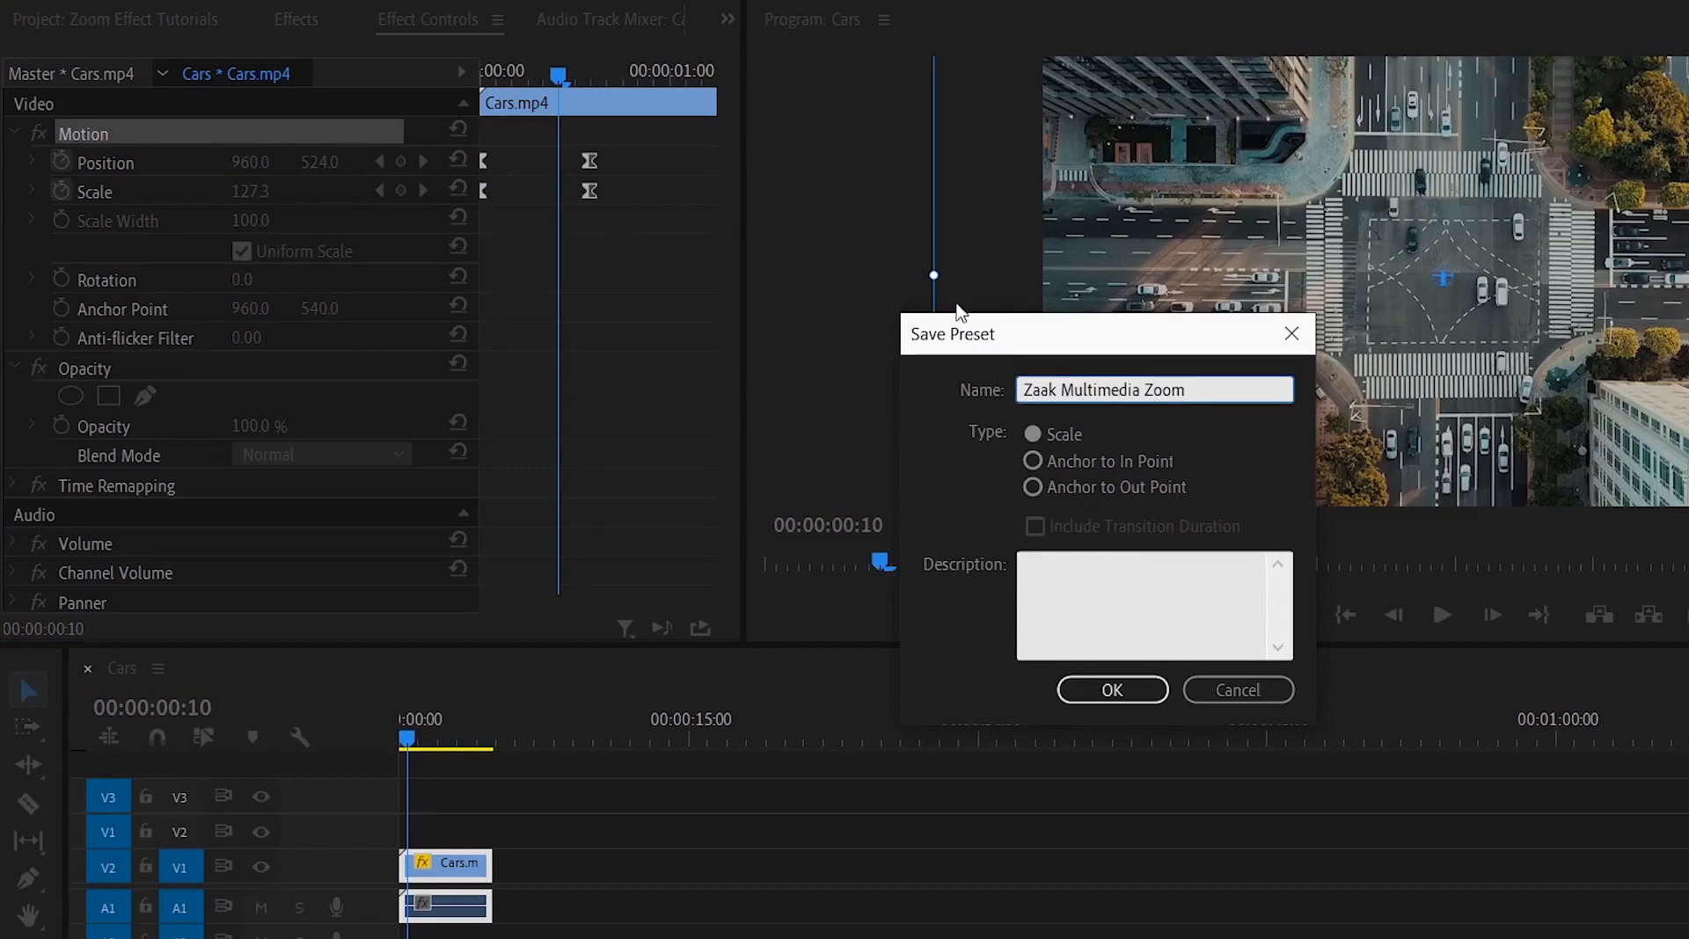
{"action": "left_click", "coordinate": [1148, 691]}
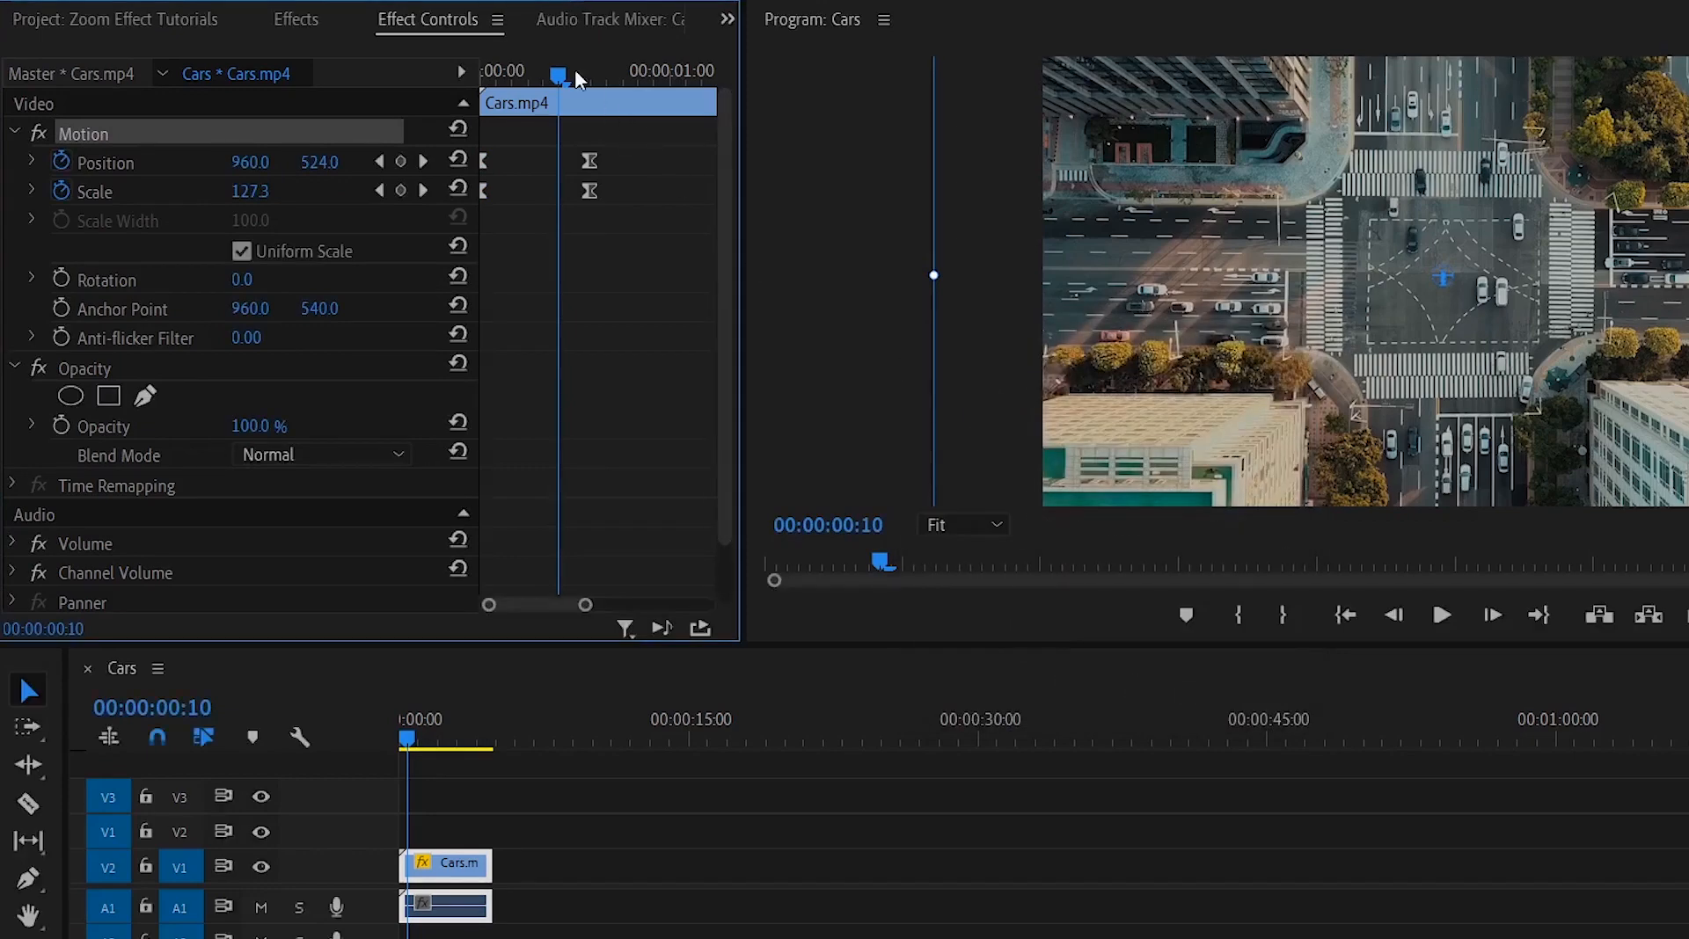
Step: Scrub through the zoom and clear all Position and Scale keyframes from the Cars clip
{"action": "left_click_drag", "start_coordinate": [532, 79], "coordinate": [490, 81]}
{"action": "left_click_drag", "start_coordinate": [520, 81], "coordinate": [558, 83]}
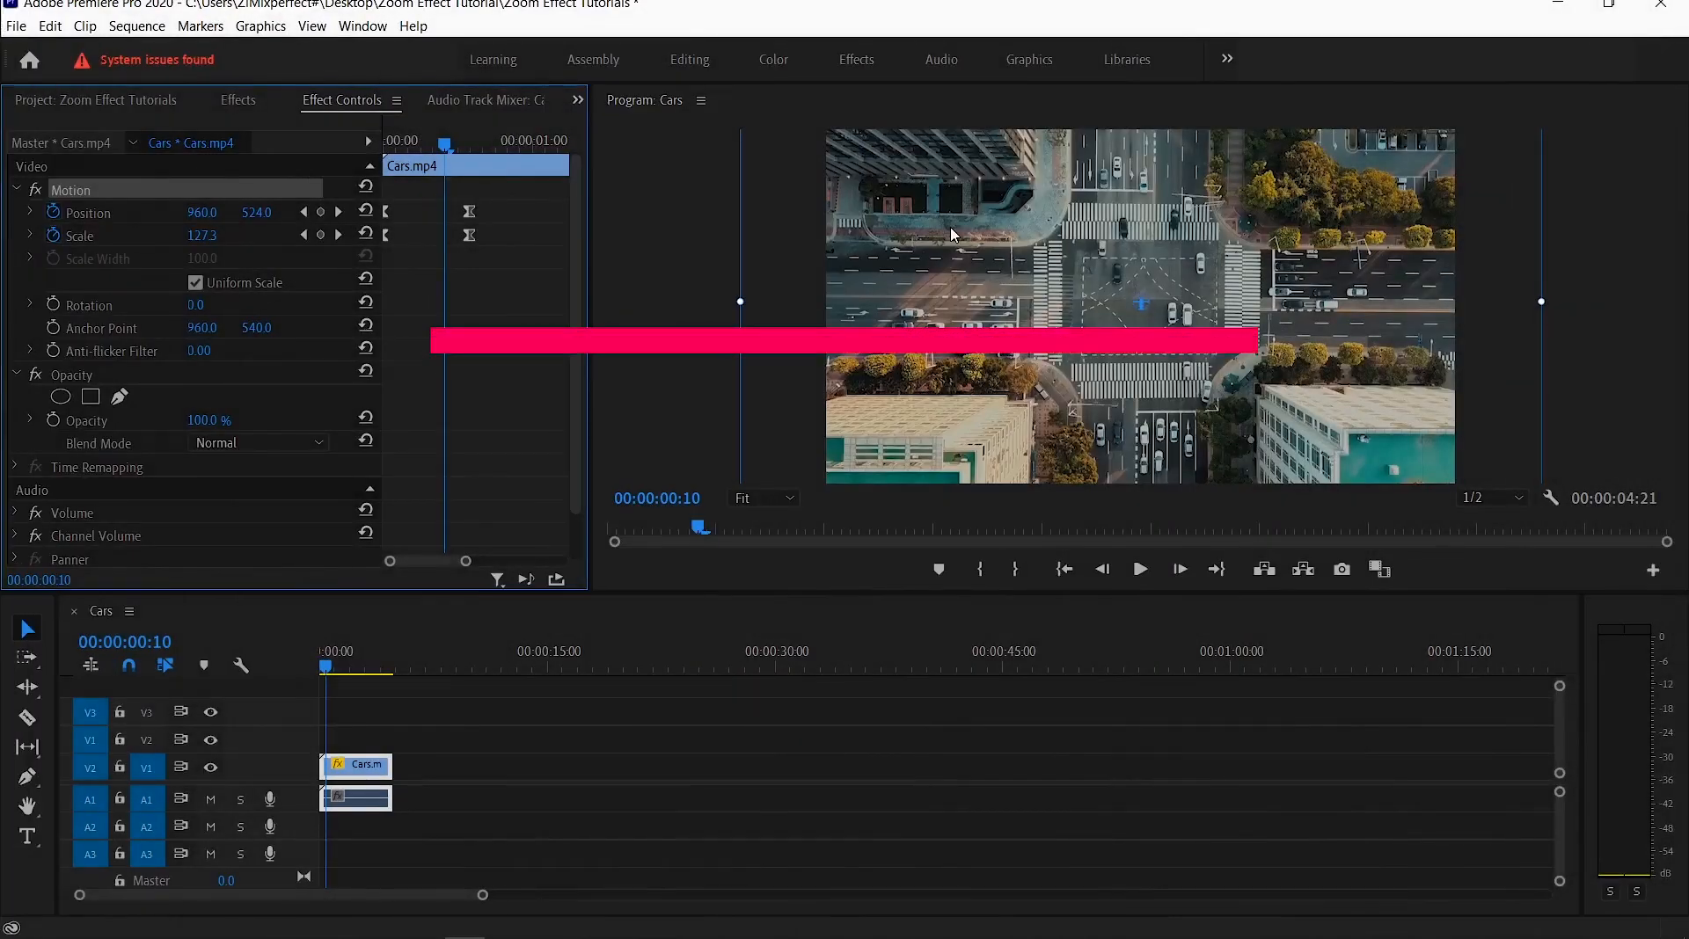
{"action": "right_click", "coordinate": [470, 218]}
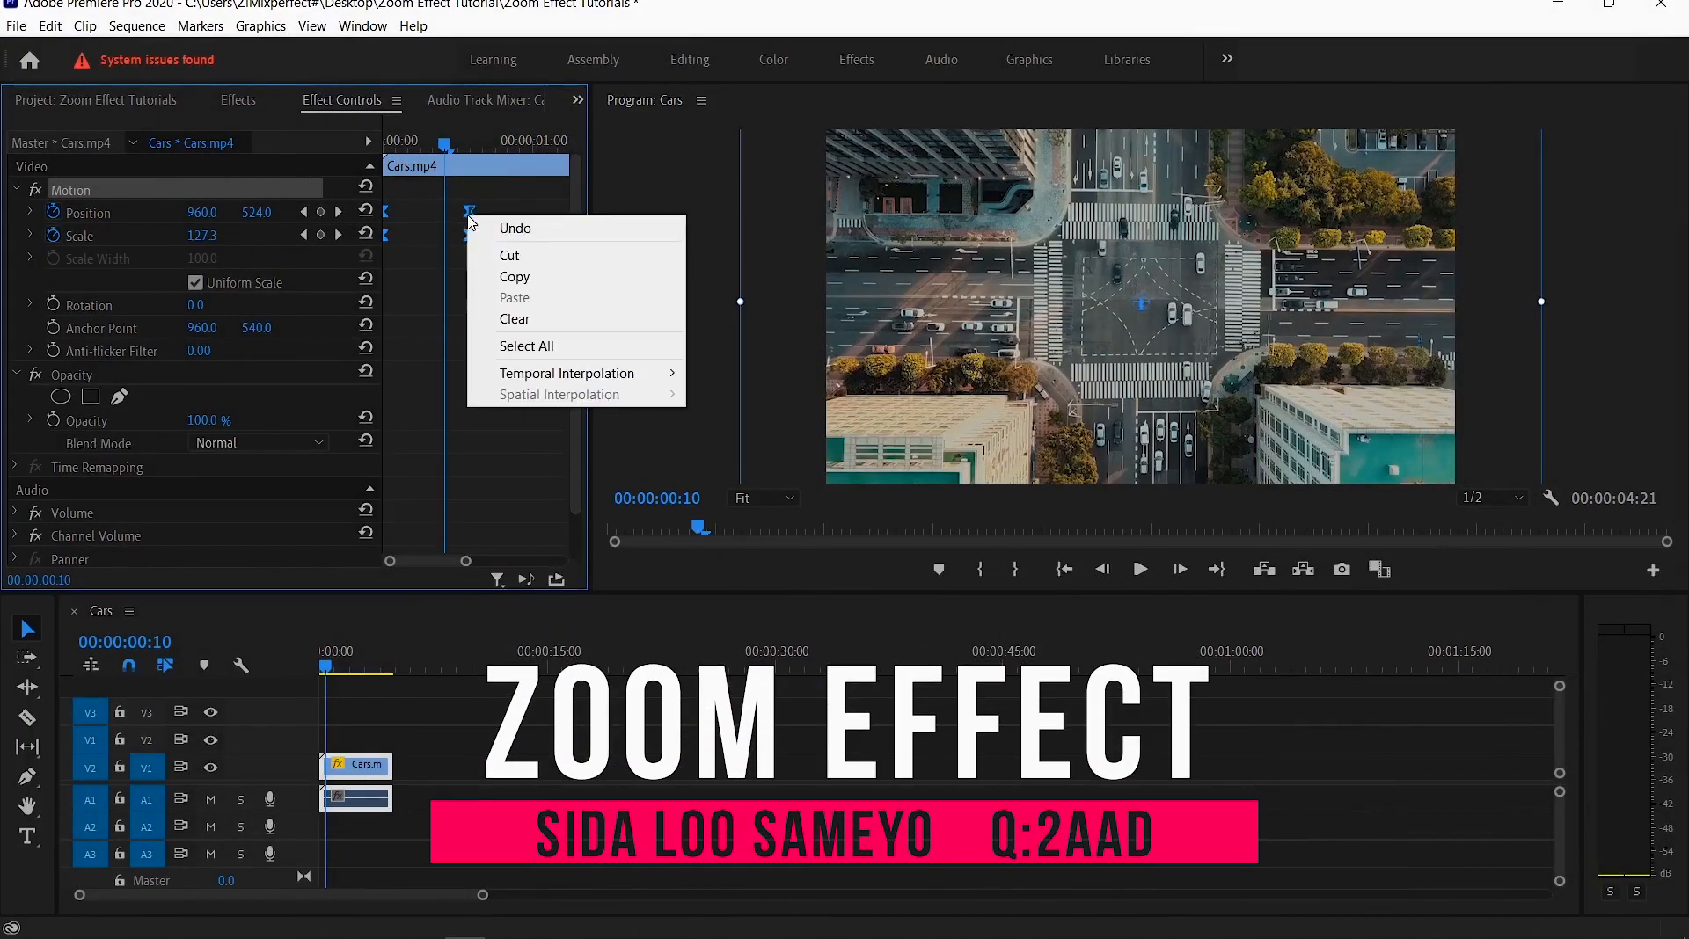
{"action": "left_click", "coordinate": [532, 322]}
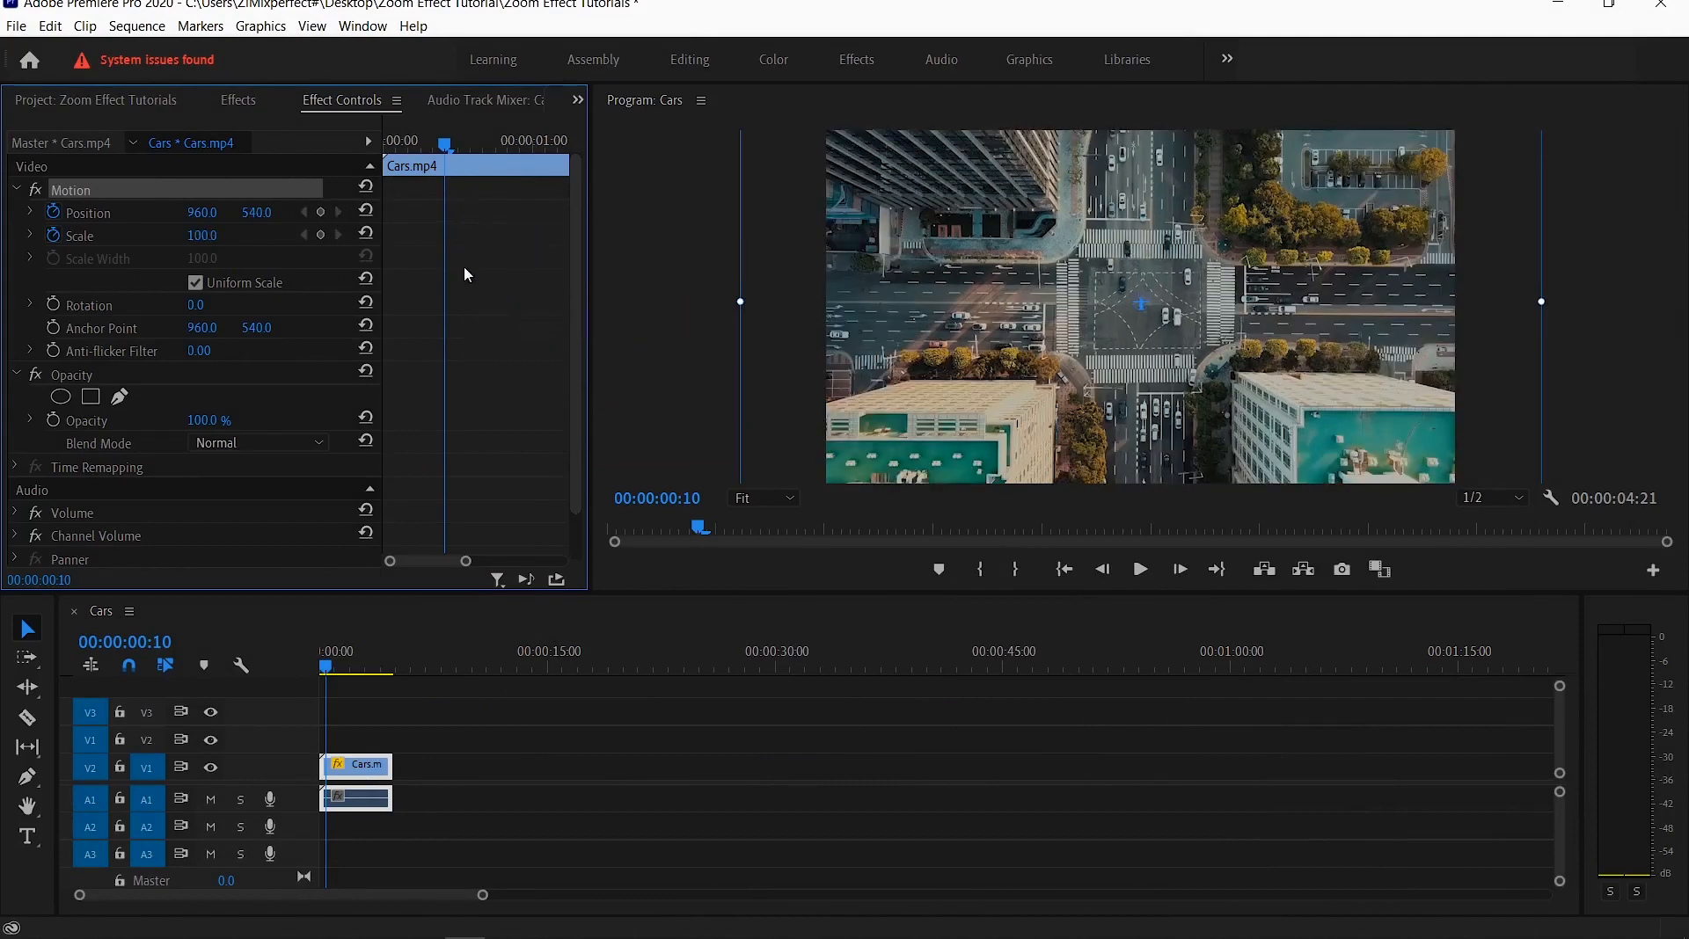
Step: Look up the saved "Zaak Multimedia Zoom" preset in the Presets folder of the effects library
{"action": "left_click", "coordinate": [237, 100]}
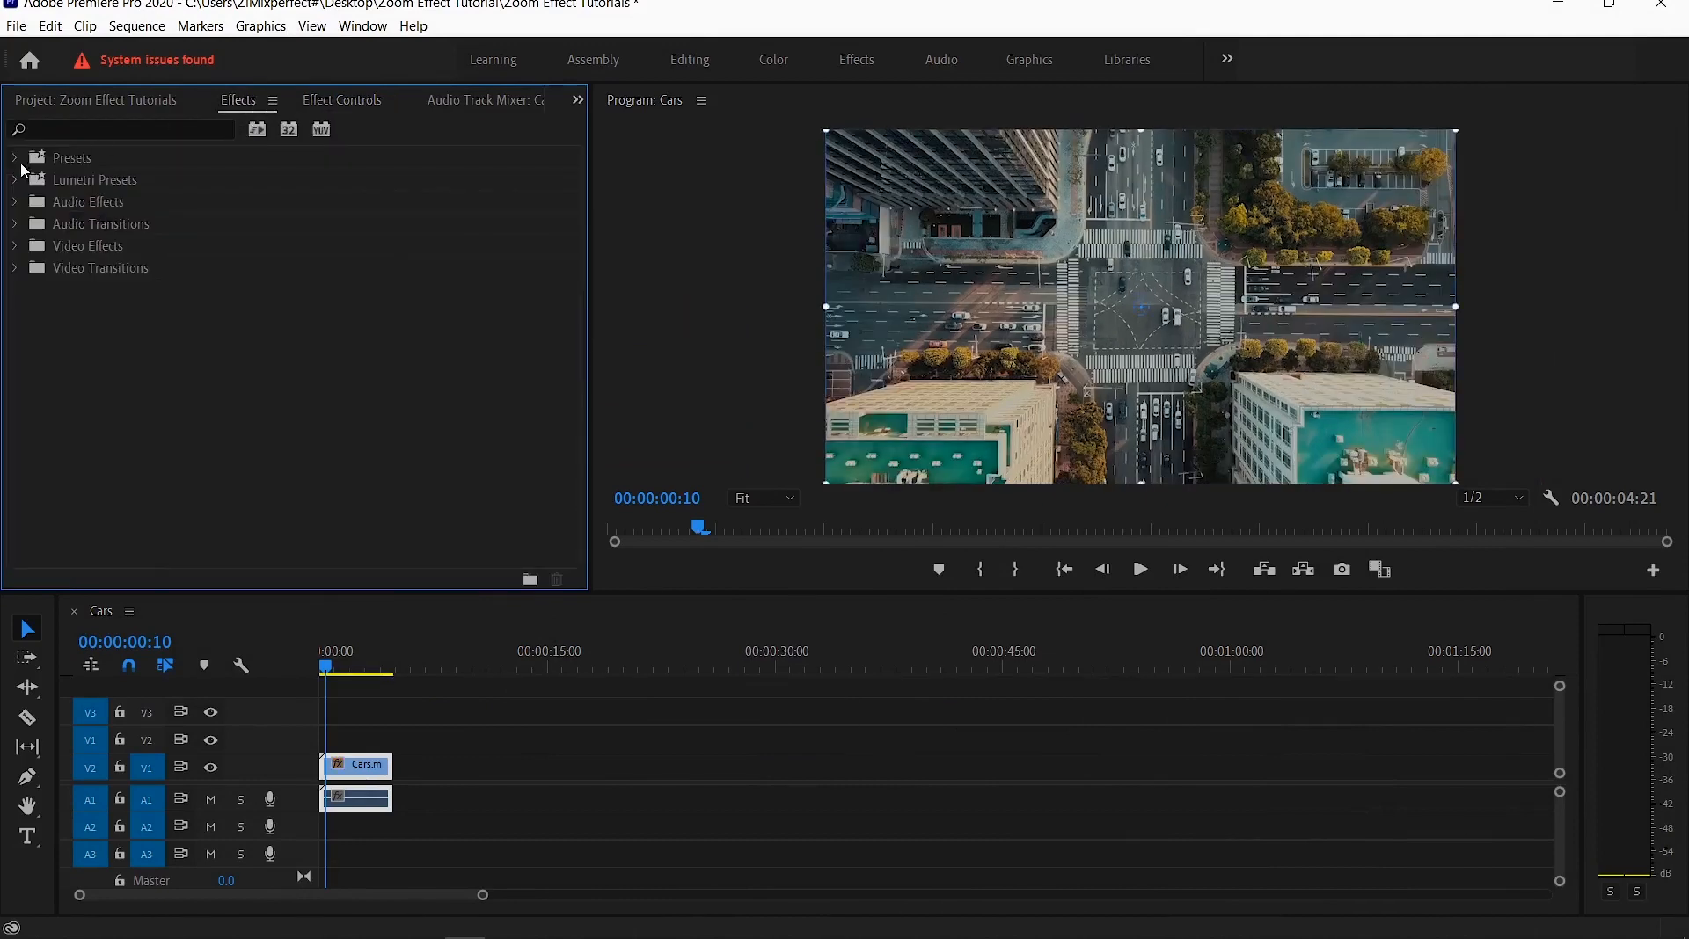
{"action": "left_click", "coordinate": [18, 161]}
{"action": "left_click", "coordinate": [18, 161]}
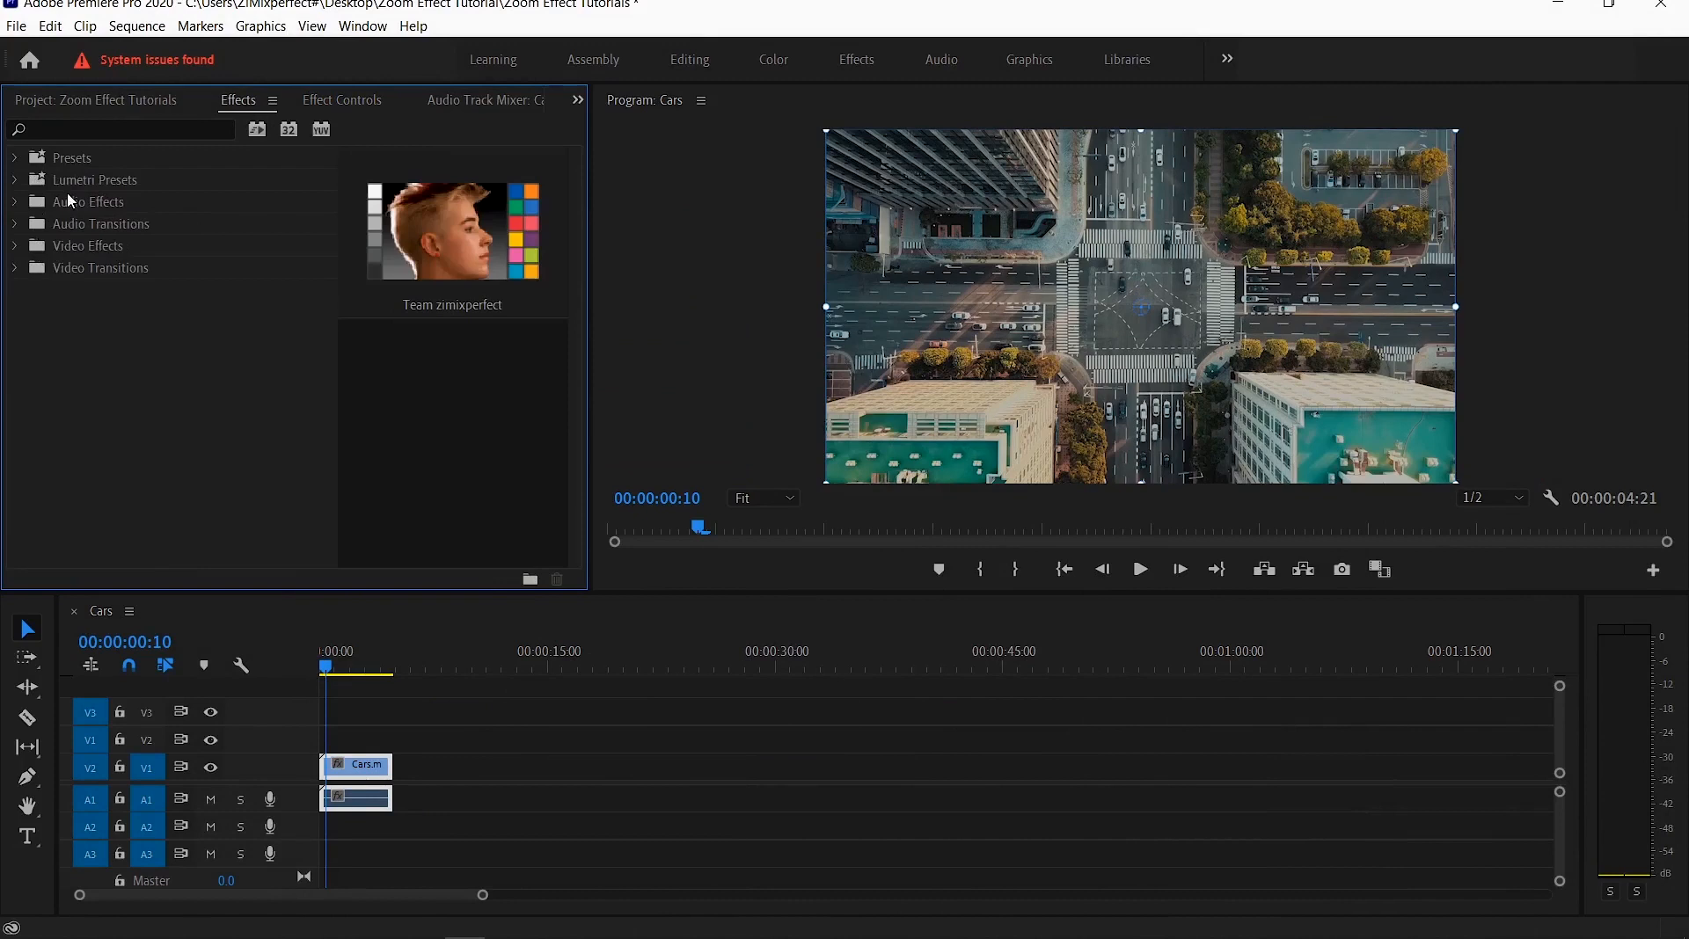
{"action": "left_click", "coordinate": [17, 160]}
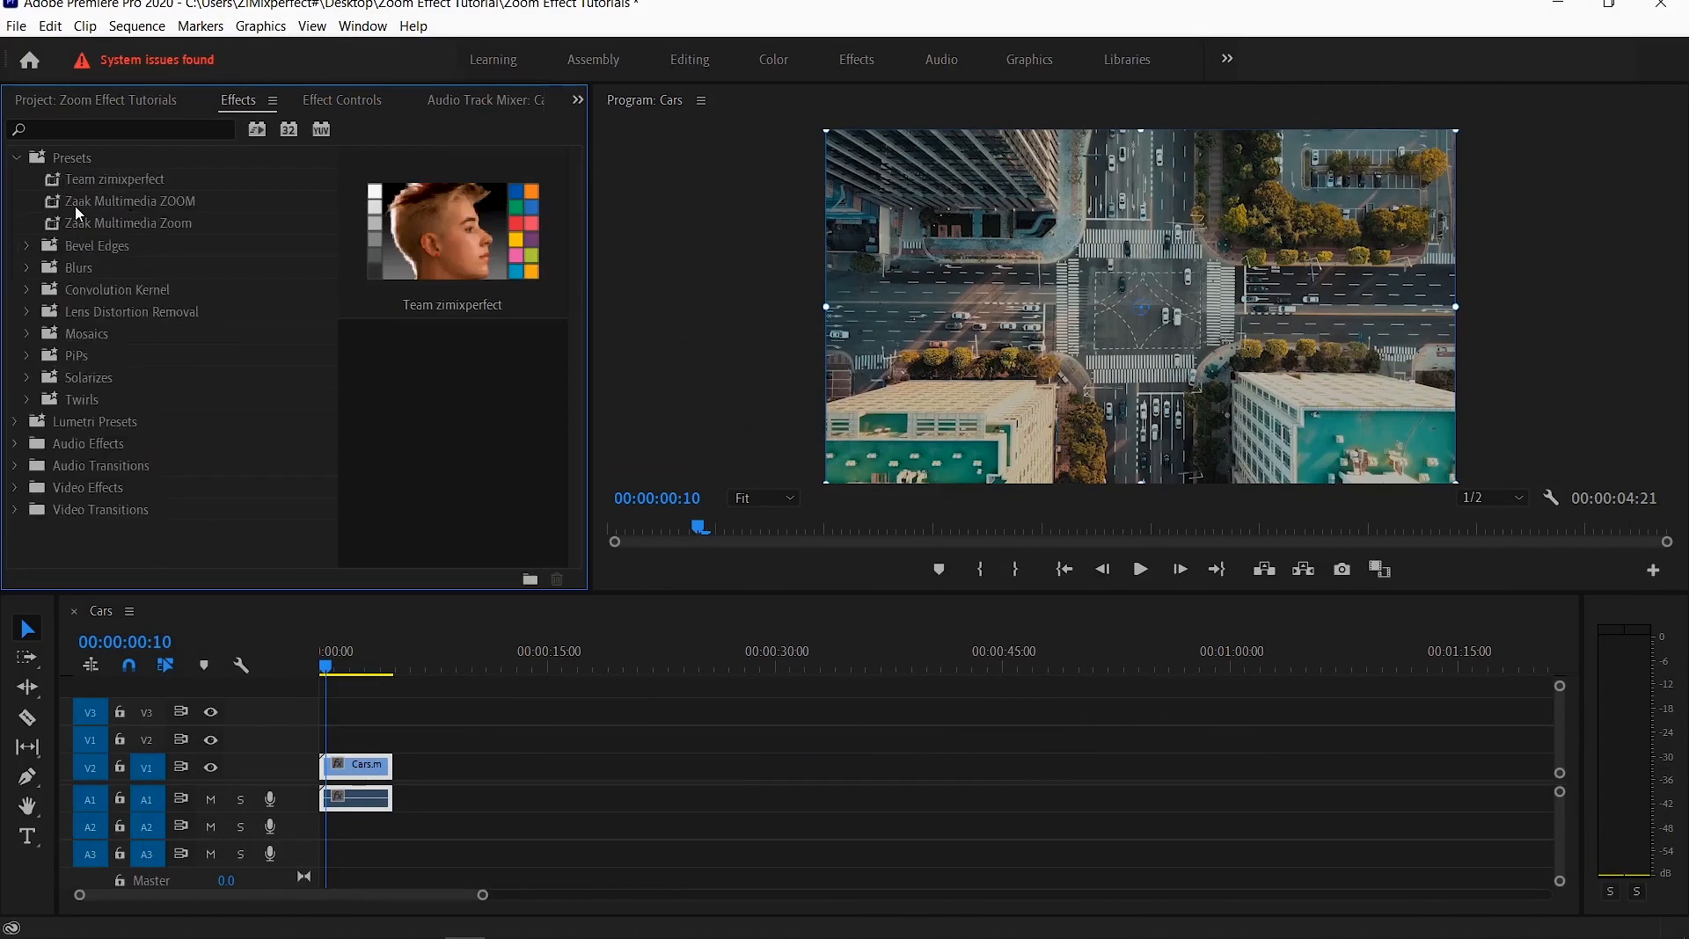
Step: Move the Cars clip along the timeline to about 34 seconds and place Building.mp4 at the sequence start on V1
{"action": "left_click", "coordinate": [149, 102]}
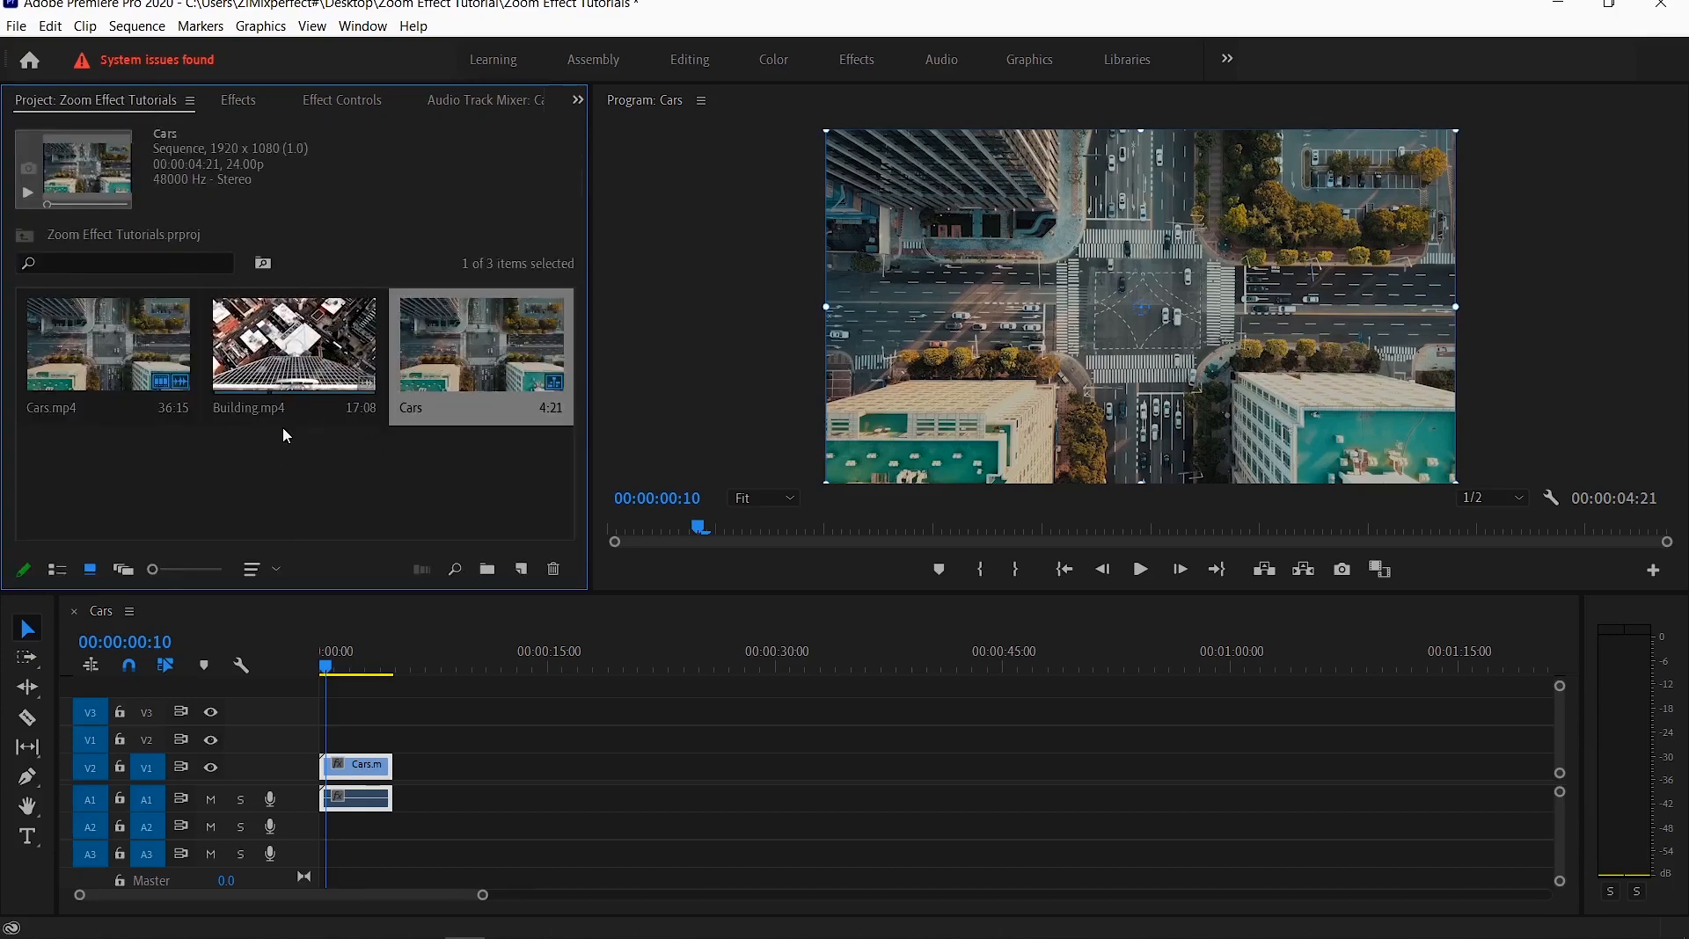
{"action": "left_click_drag", "start_coordinate": [372, 777], "coordinate": [891, 780]}
{"action": "left_click", "coordinate": [294, 369]}
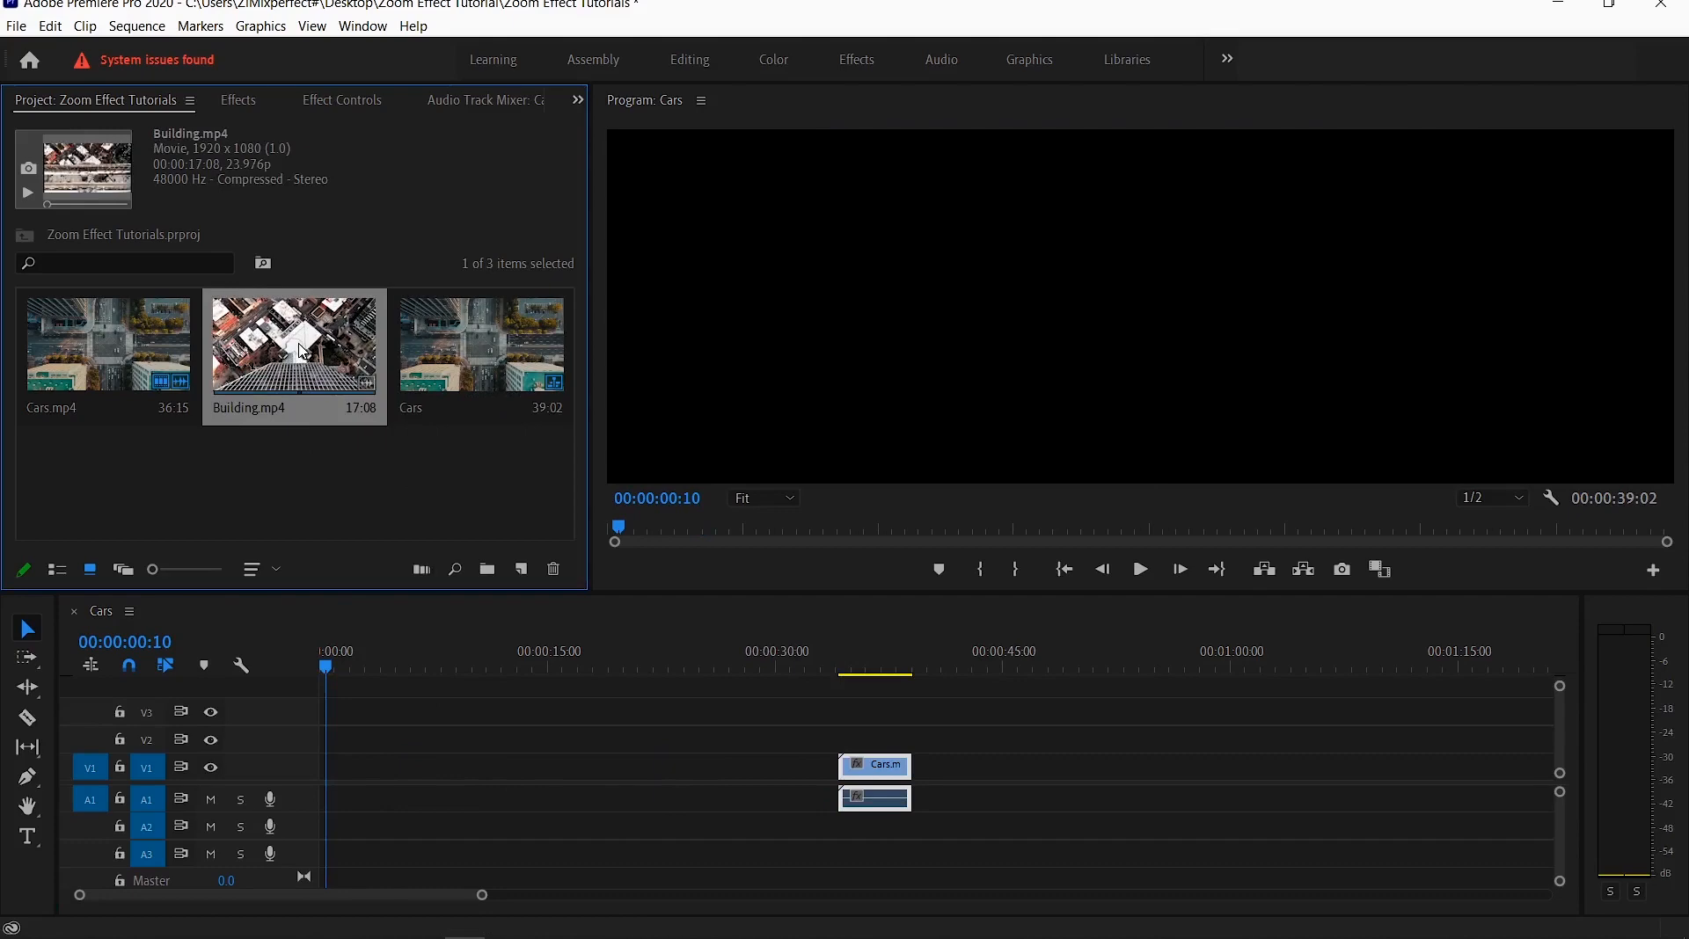
{"action": "left_click_drag", "start_coordinate": [294, 347], "coordinate": [334, 774]}
Step: Split the Building clip at 00:00:04:14 and delete the part after the cut
{"action": "left_click_drag", "start_coordinate": [339, 665], "coordinate": [395, 665]}
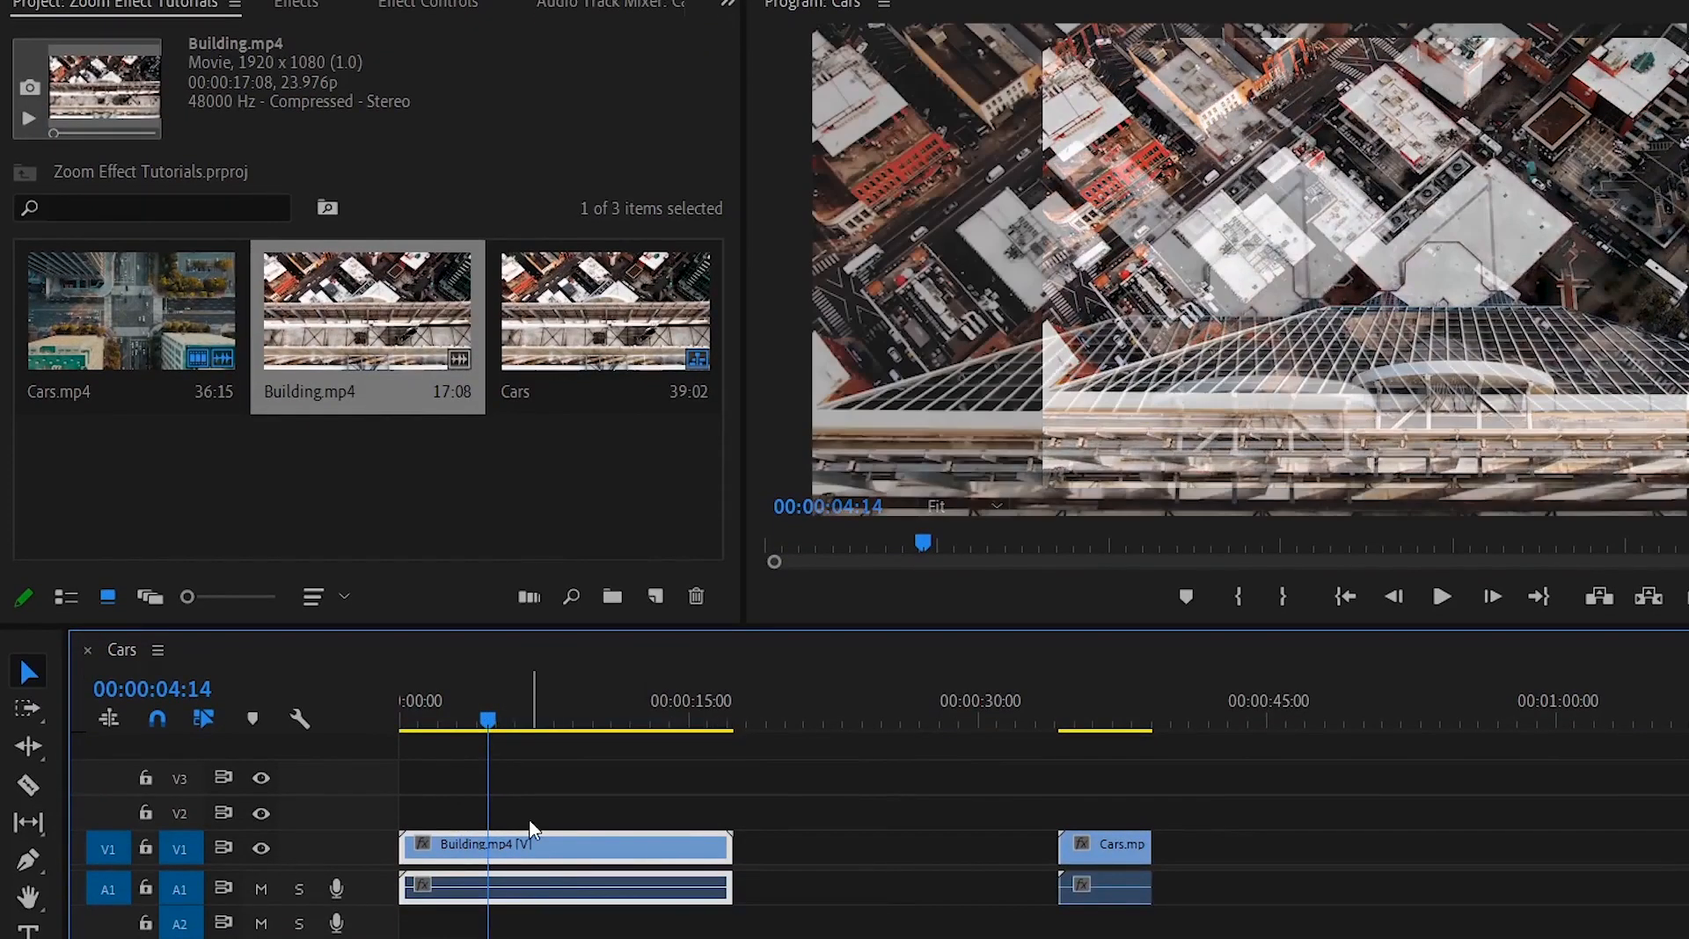
{"action": "key", "text": "ctrl+k"}
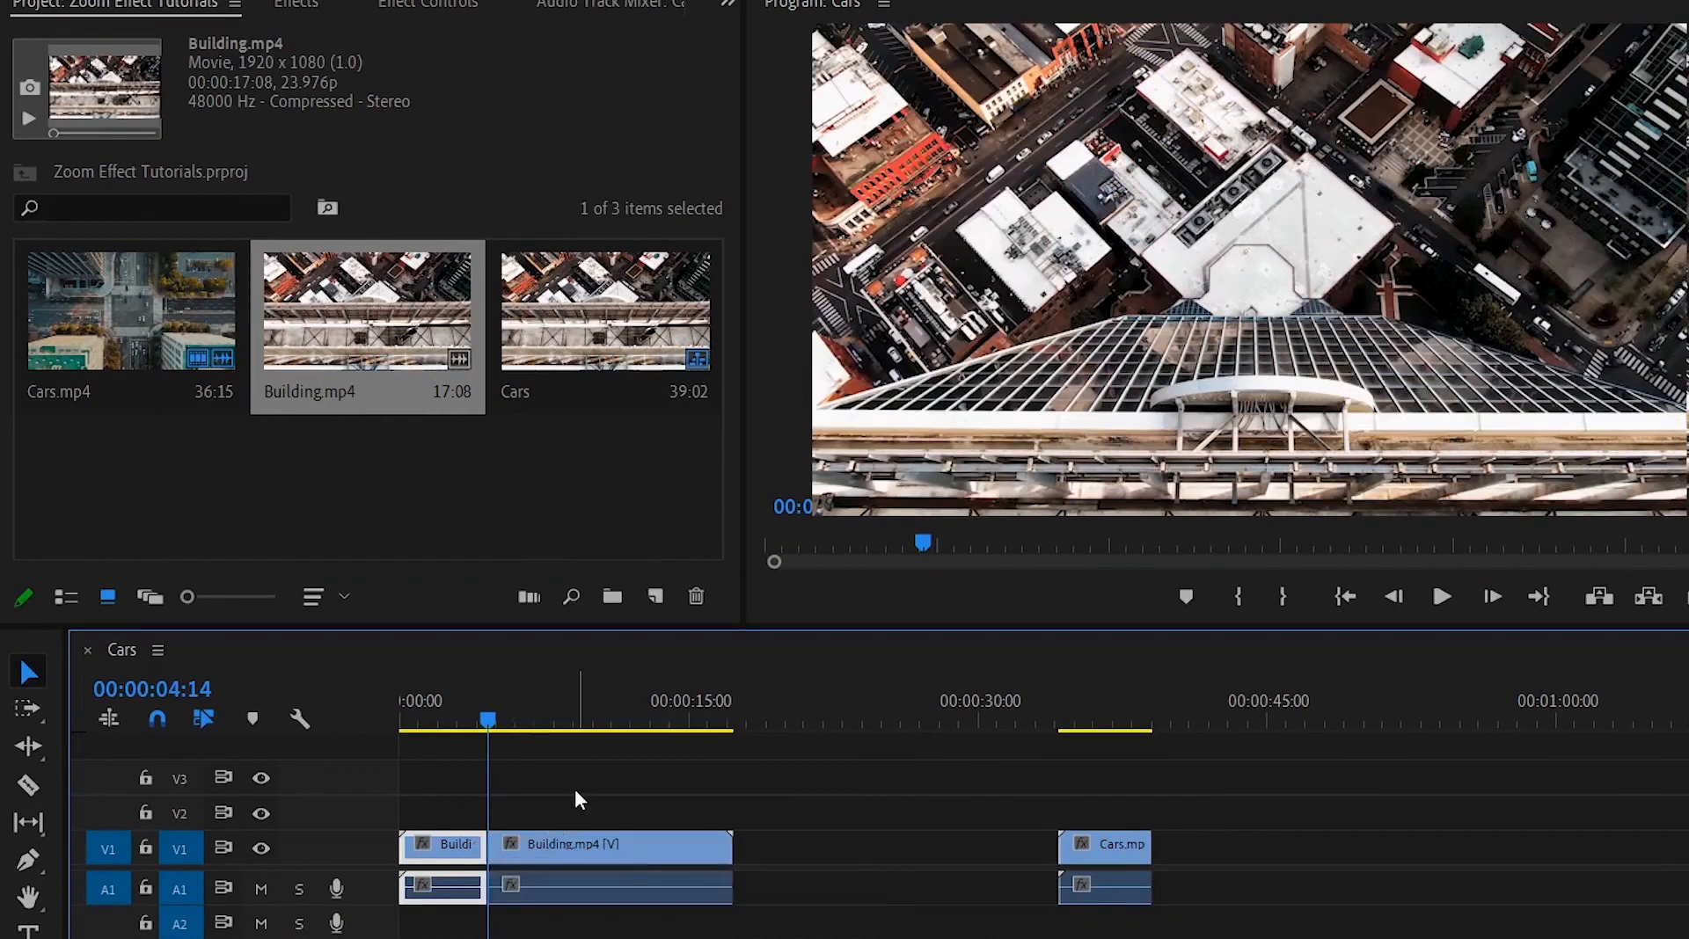
{"action": "left_click_drag", "start_coordinate": [559, 777], "coordinate": [643, 892]}
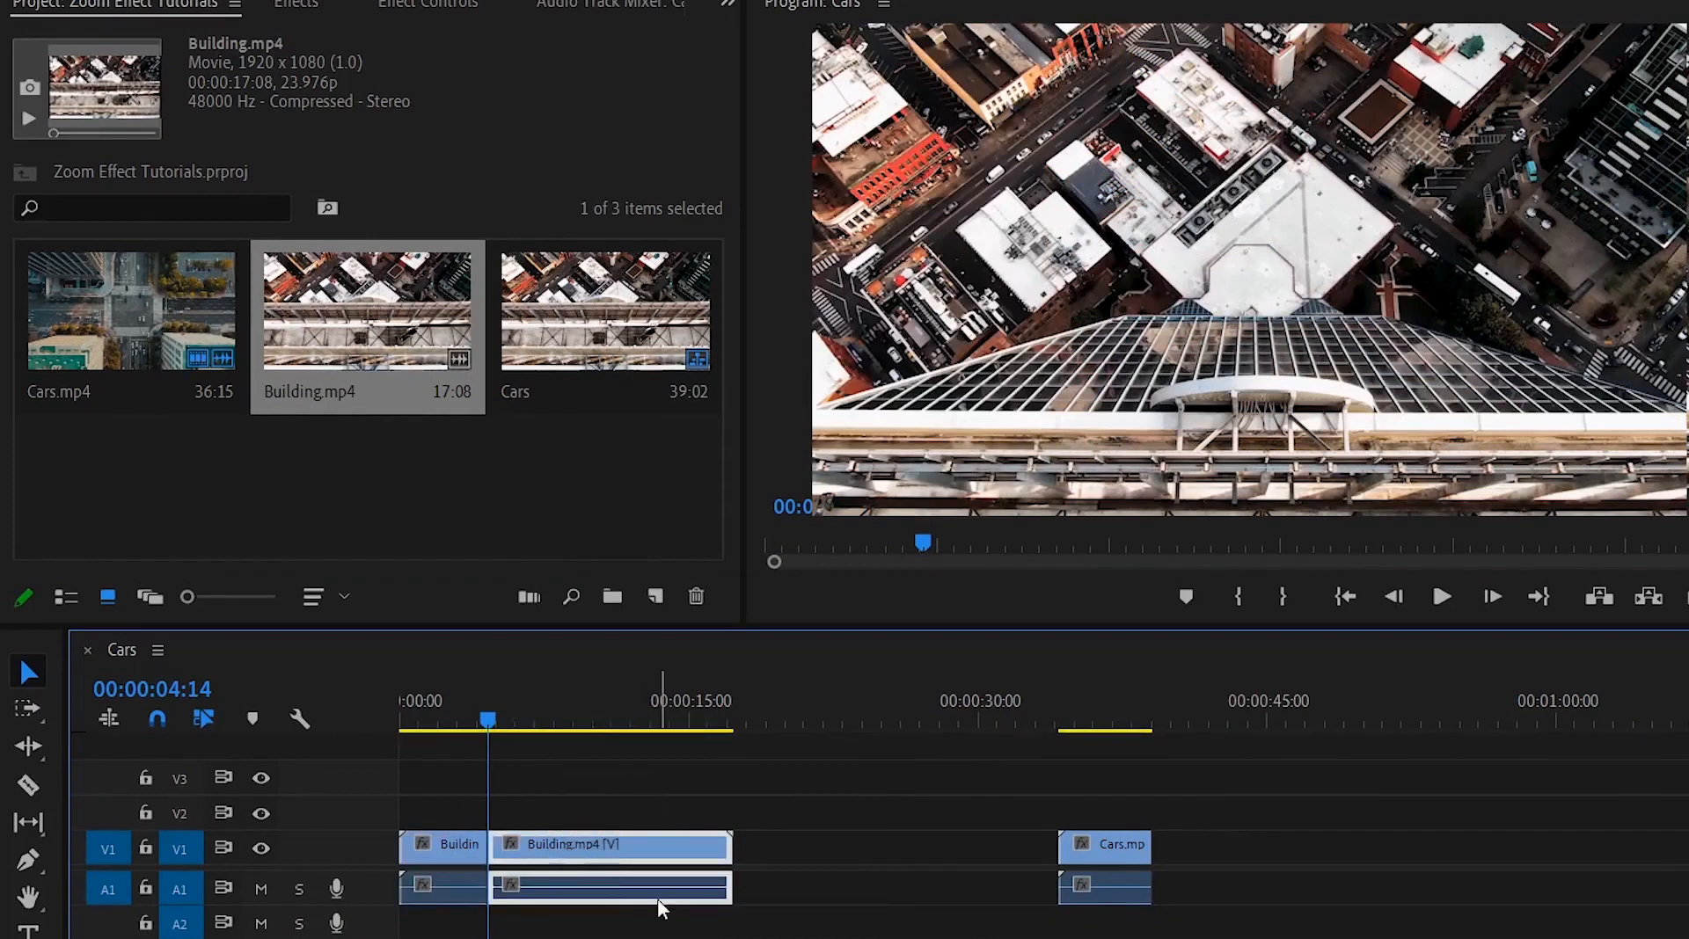
{"action": "key", "text": "Delete"}
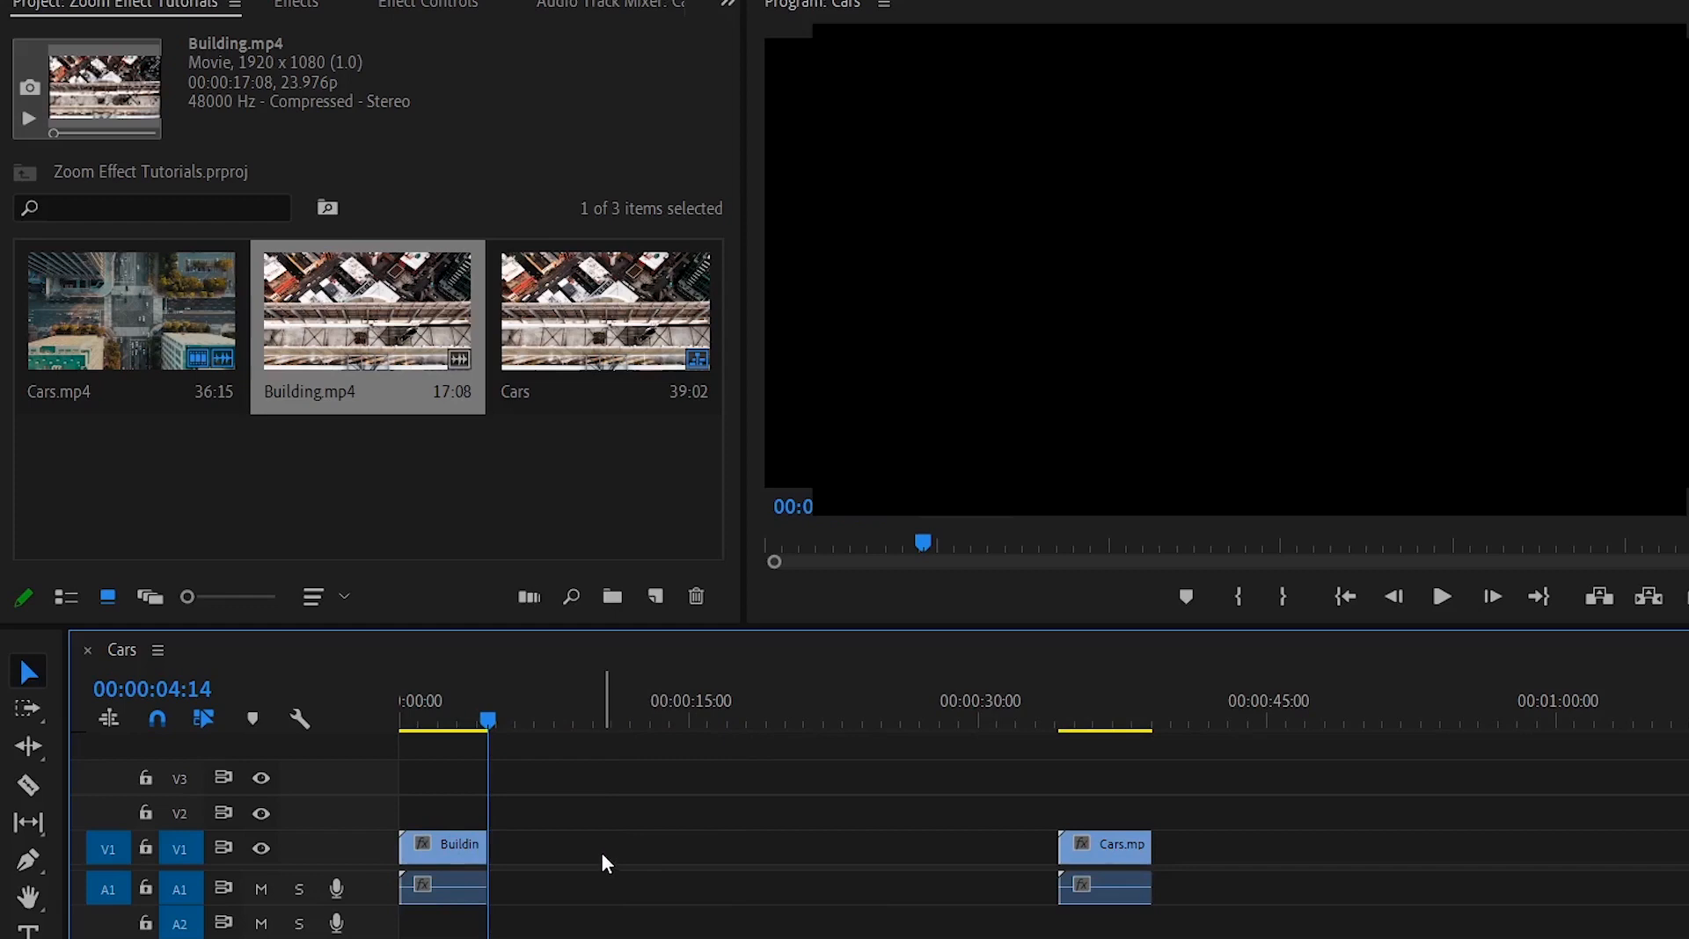
Step: Close the gap between the Building and Cars clips and return to the start of the sequence
{"action": "left_click", "coordinate": [840, 842]}
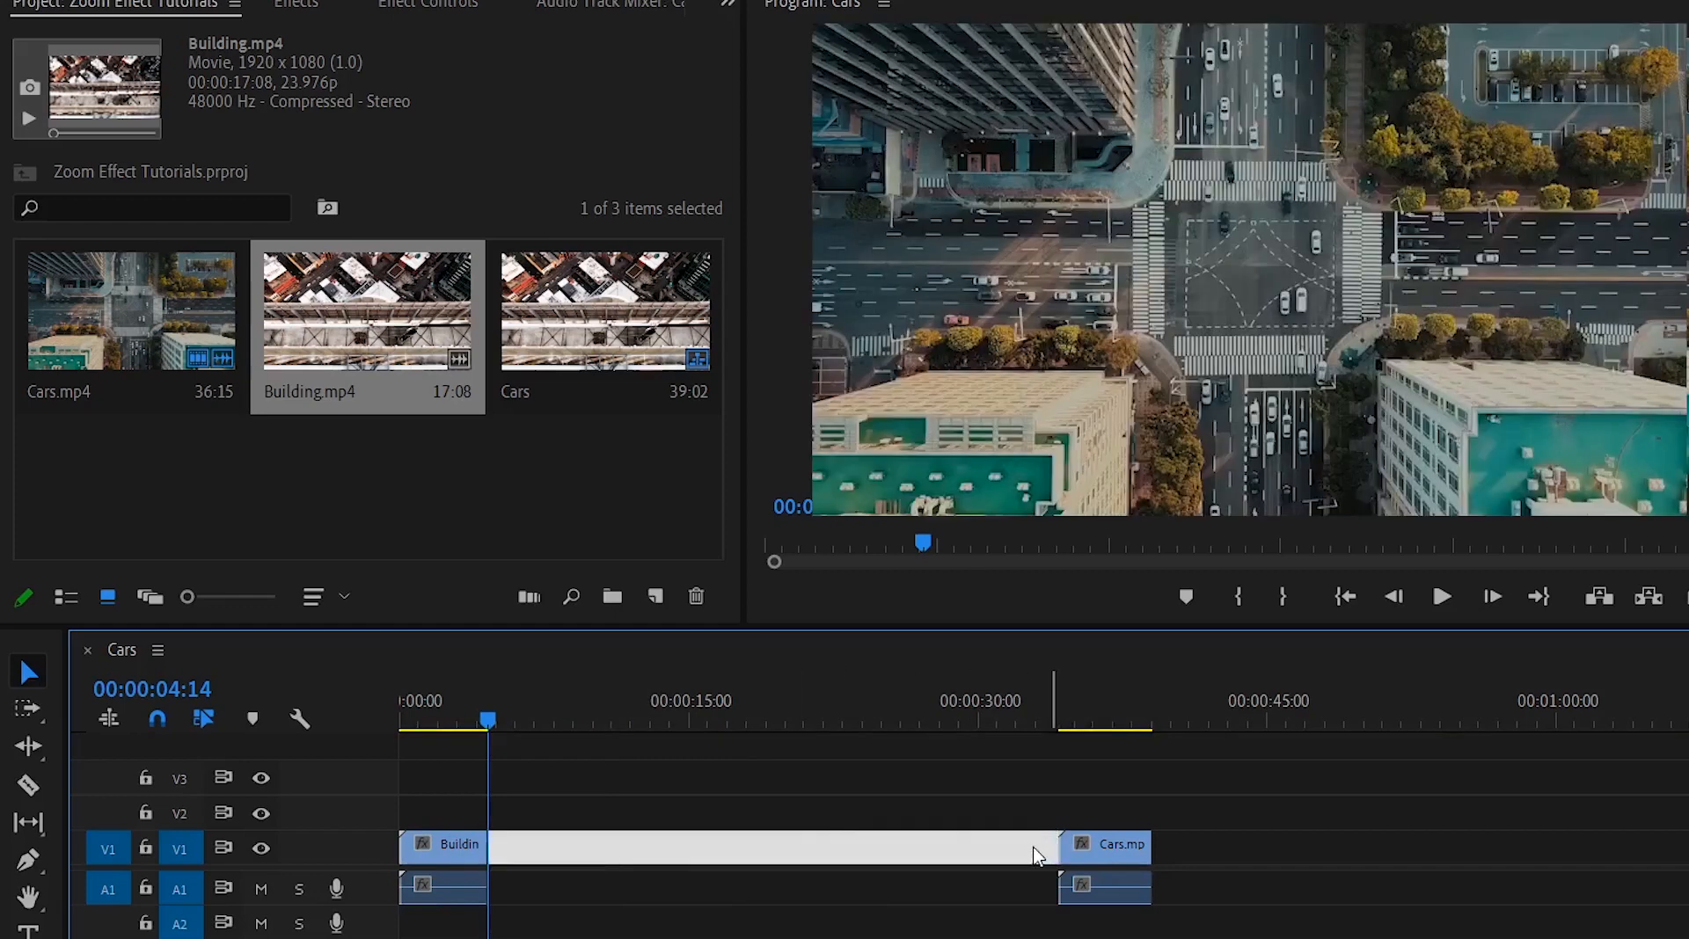
{"action": "key", "text": "Delete"}
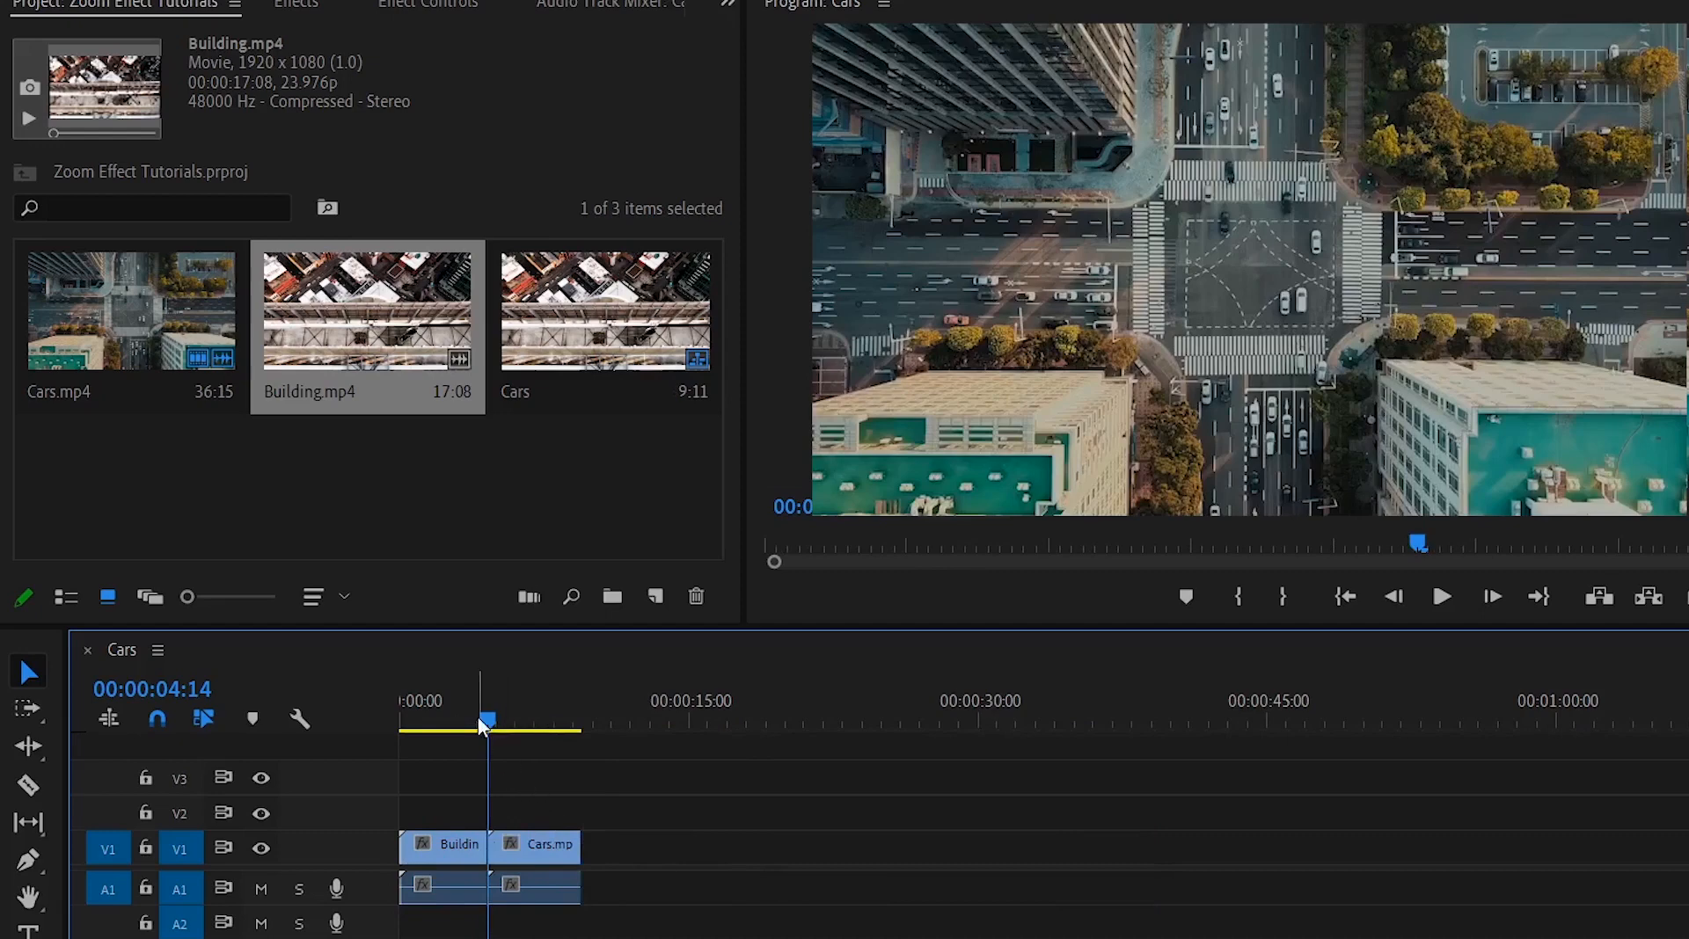
{"action": "key", "text": "Home"}
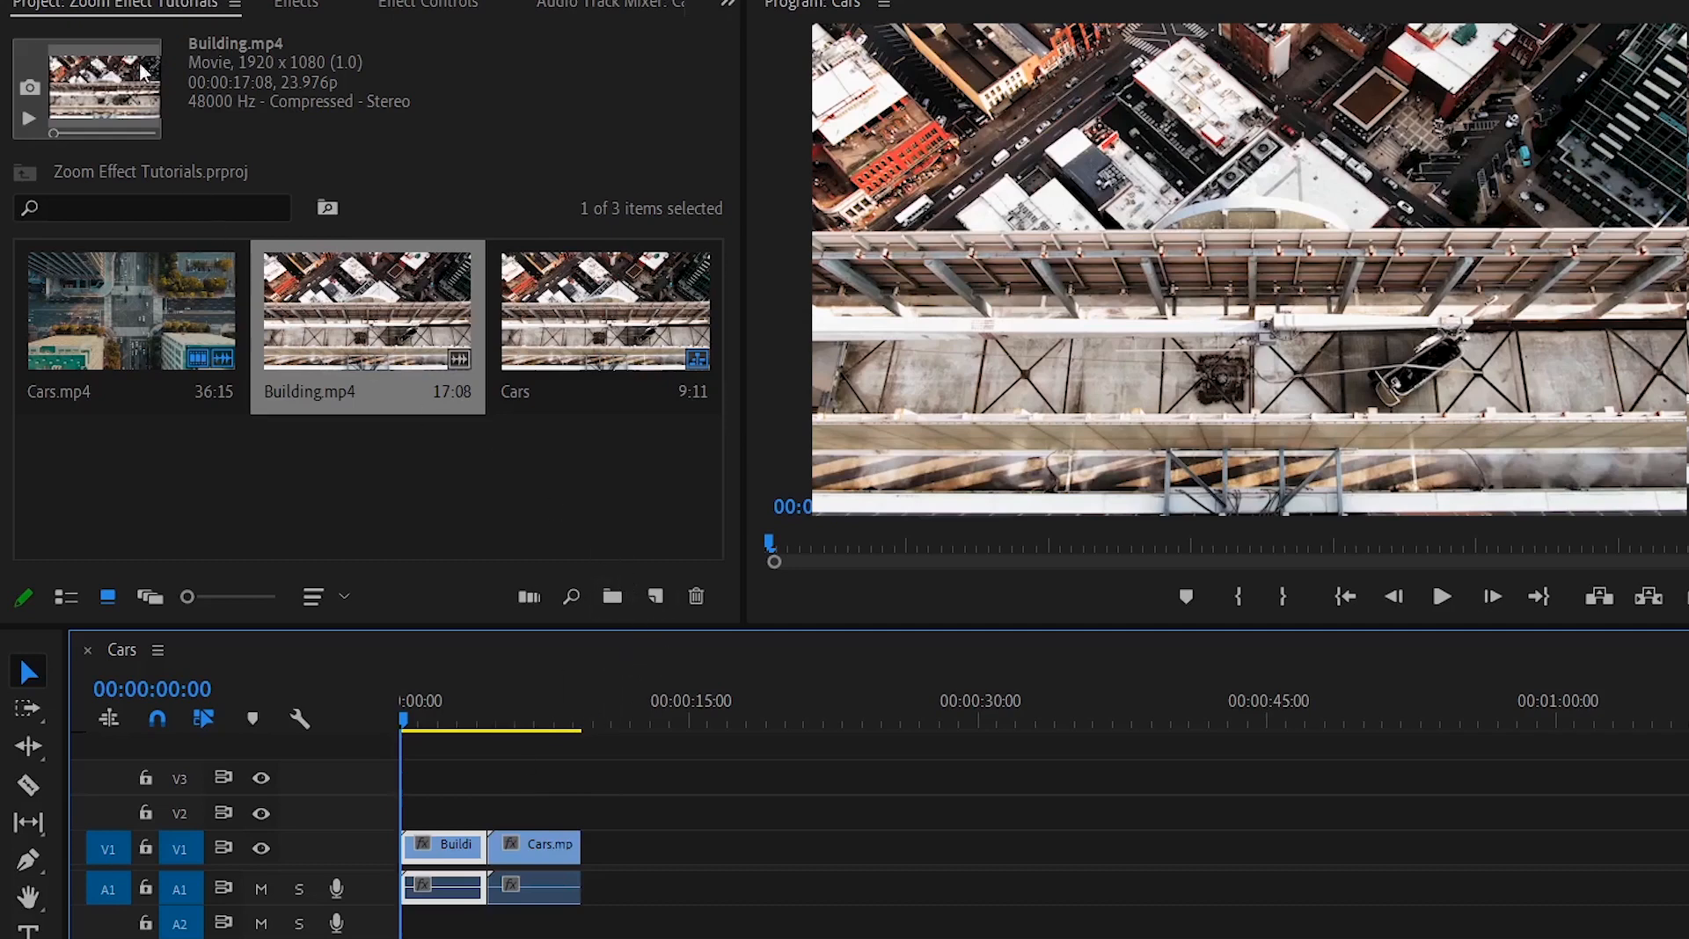
Step: Create a 1920 x 1080, 24.00 fps adjustment layer and place it on V2 across the cut between the two clips
{"action": "left_click", "coordinate": [103, 5]}
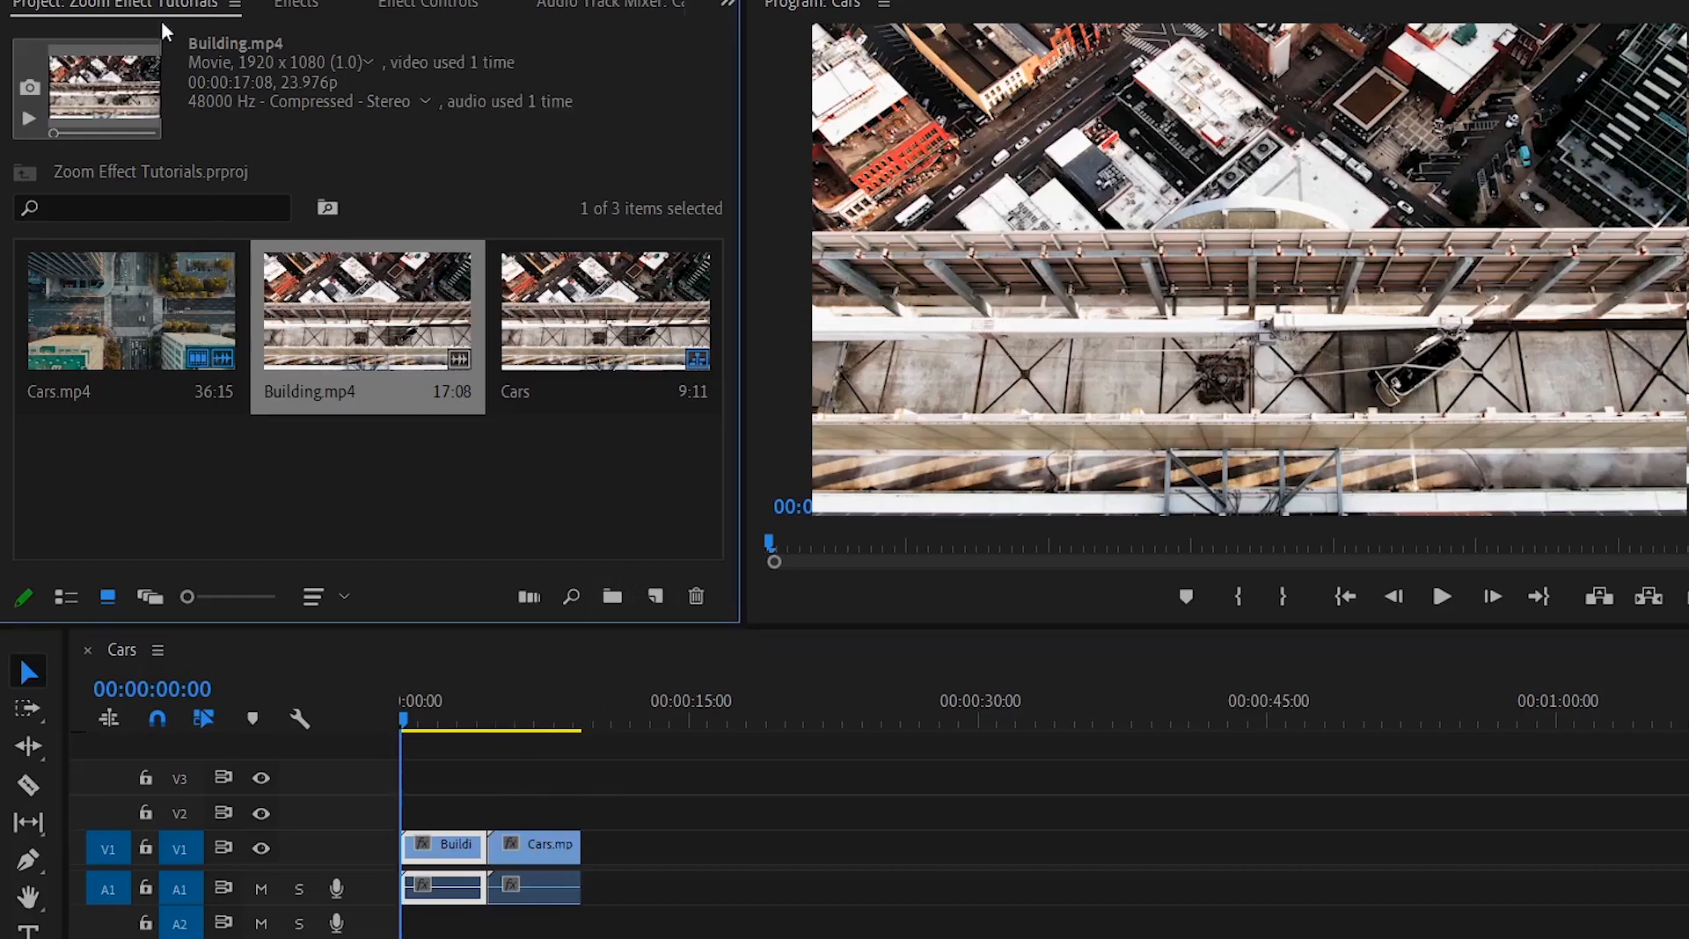
{"action": "left_click", "coordinate": [656, 597]}
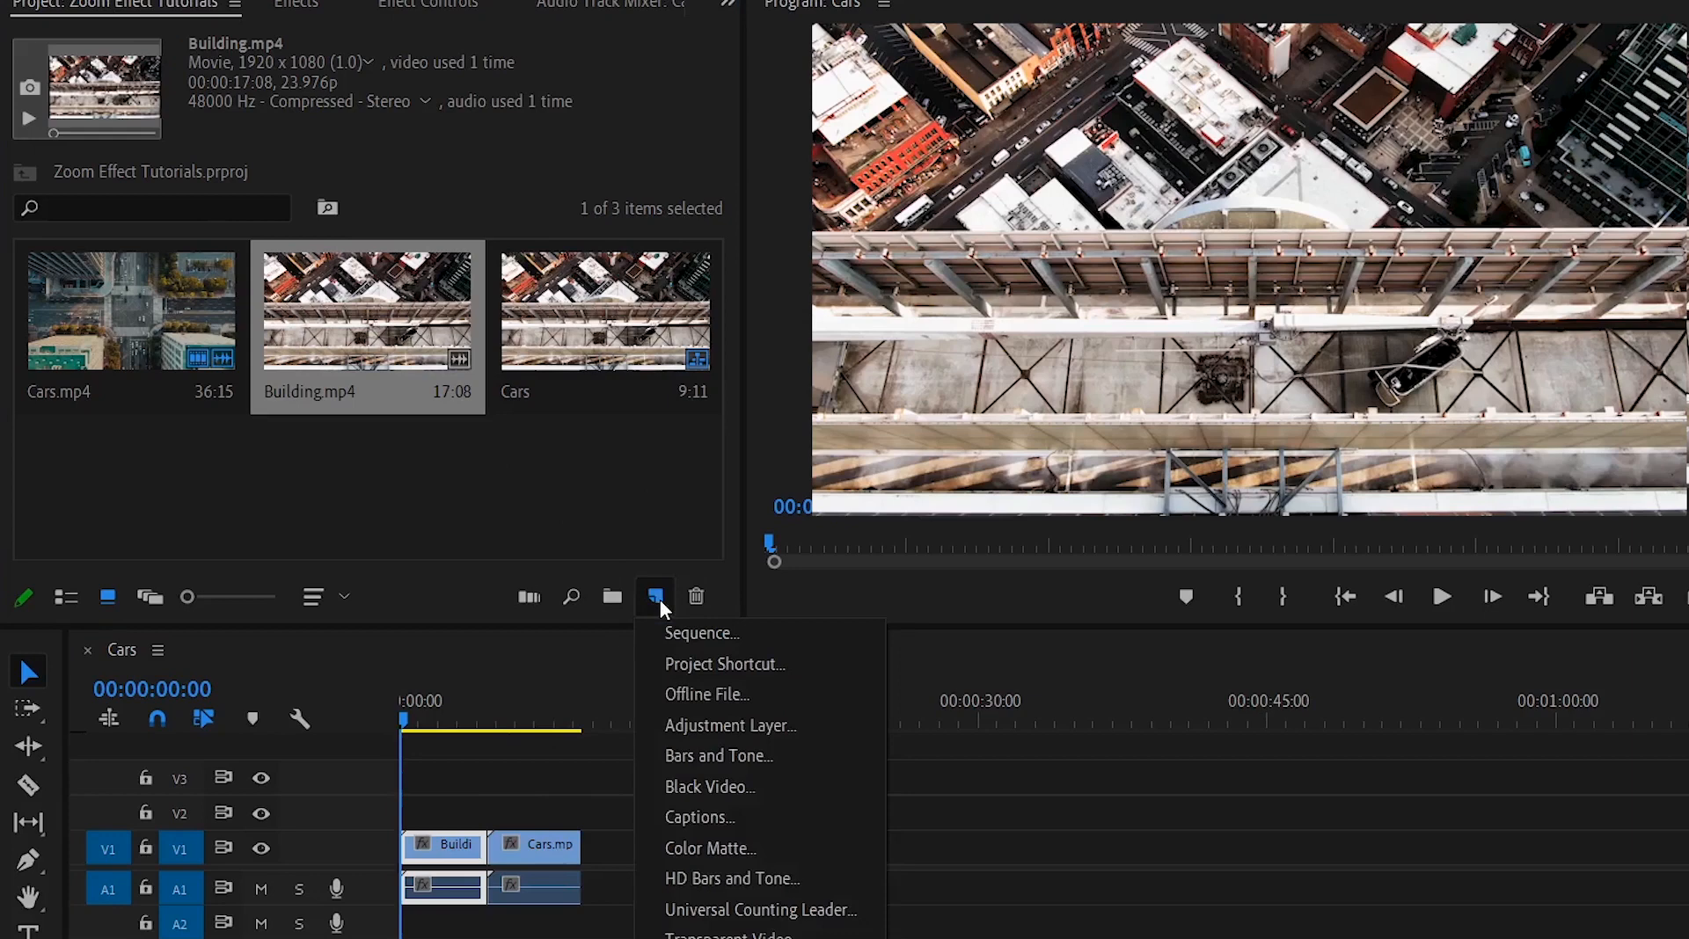
{"action": "left_click", "coordinate": [700, 730]}
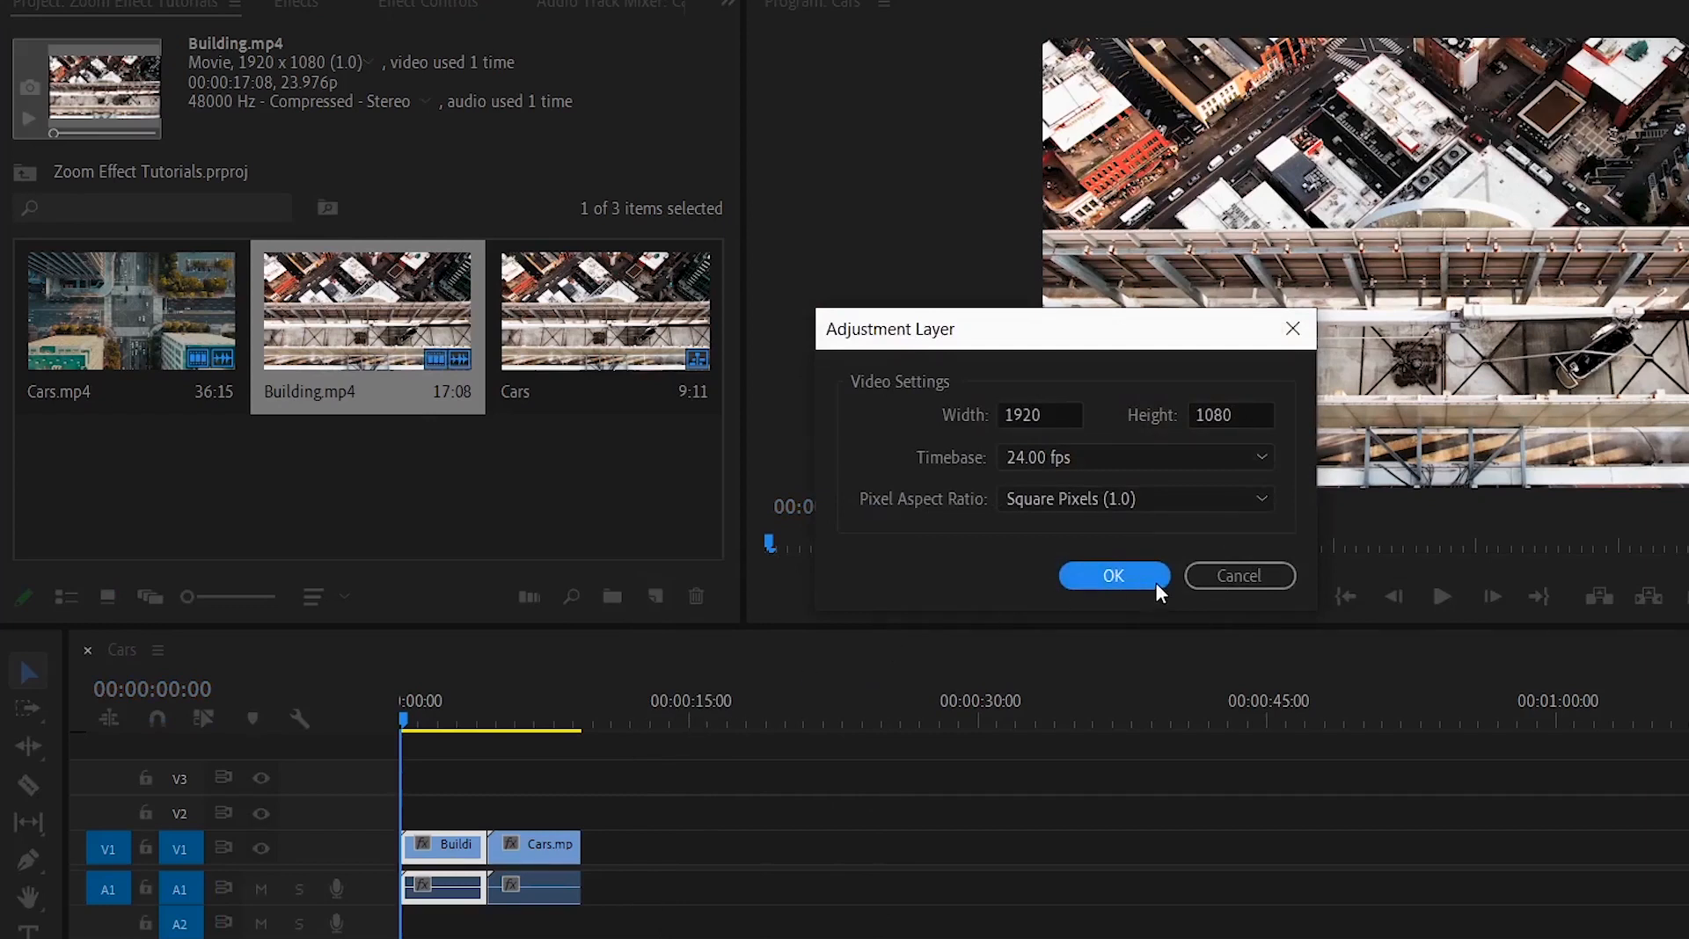
{"action": "left_click", "coordinate": [1098, 581]}
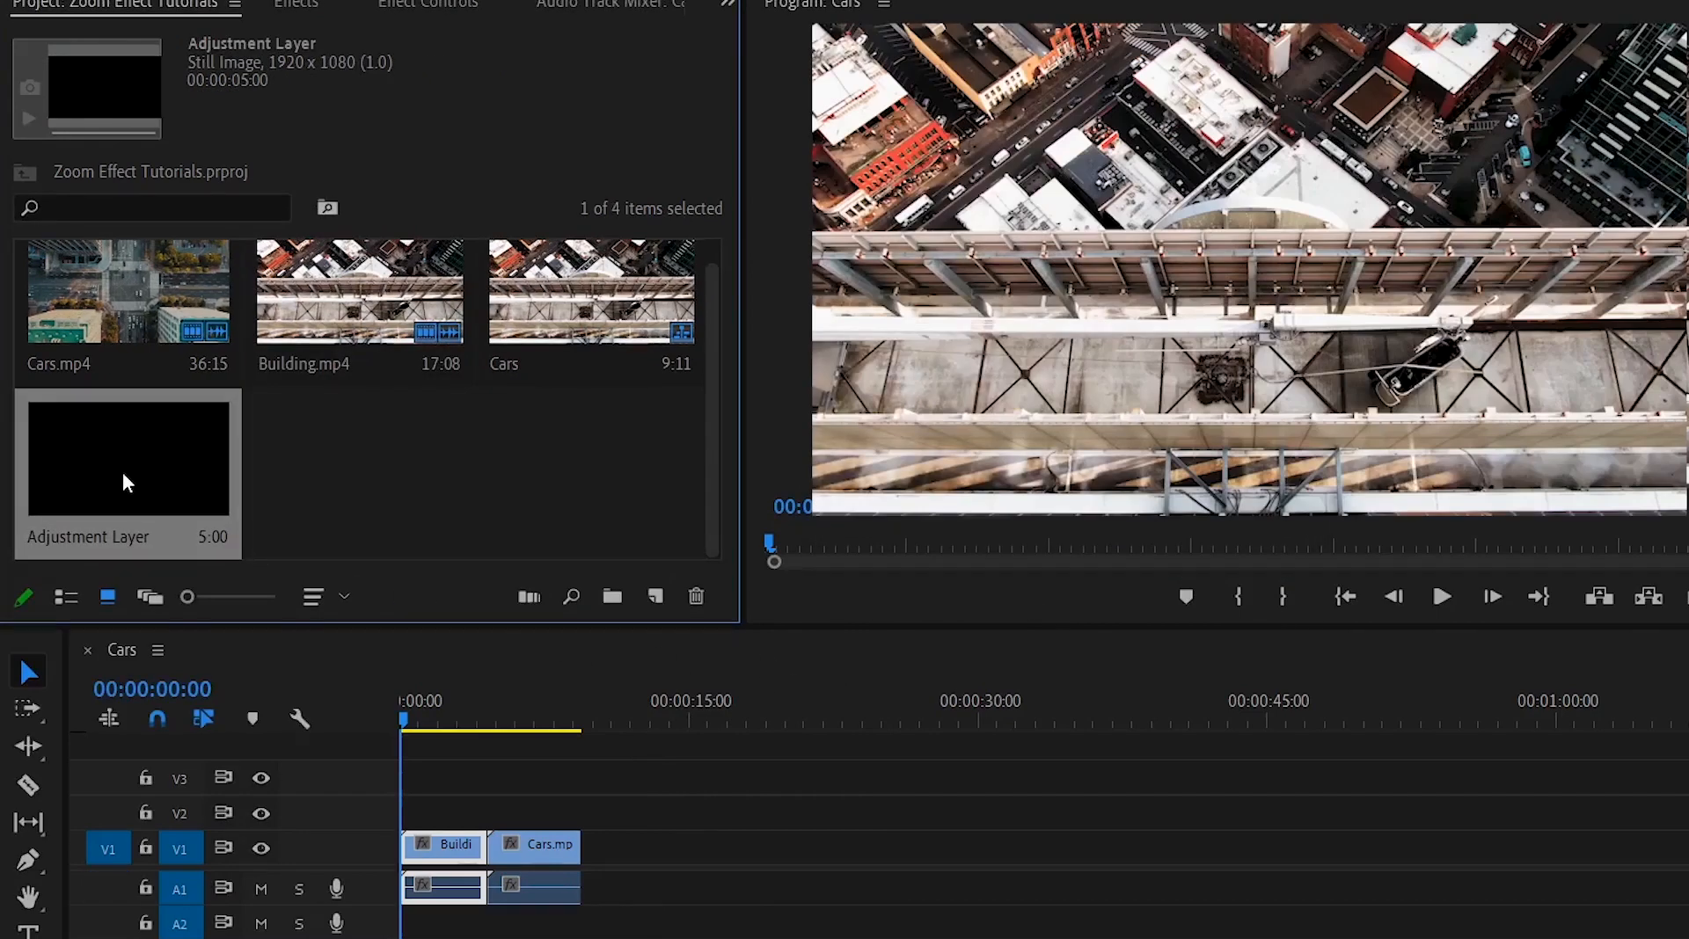
{"action": "left_click_drag", "start_coordinate": [123, 475], "coordinate": [467, 800]}
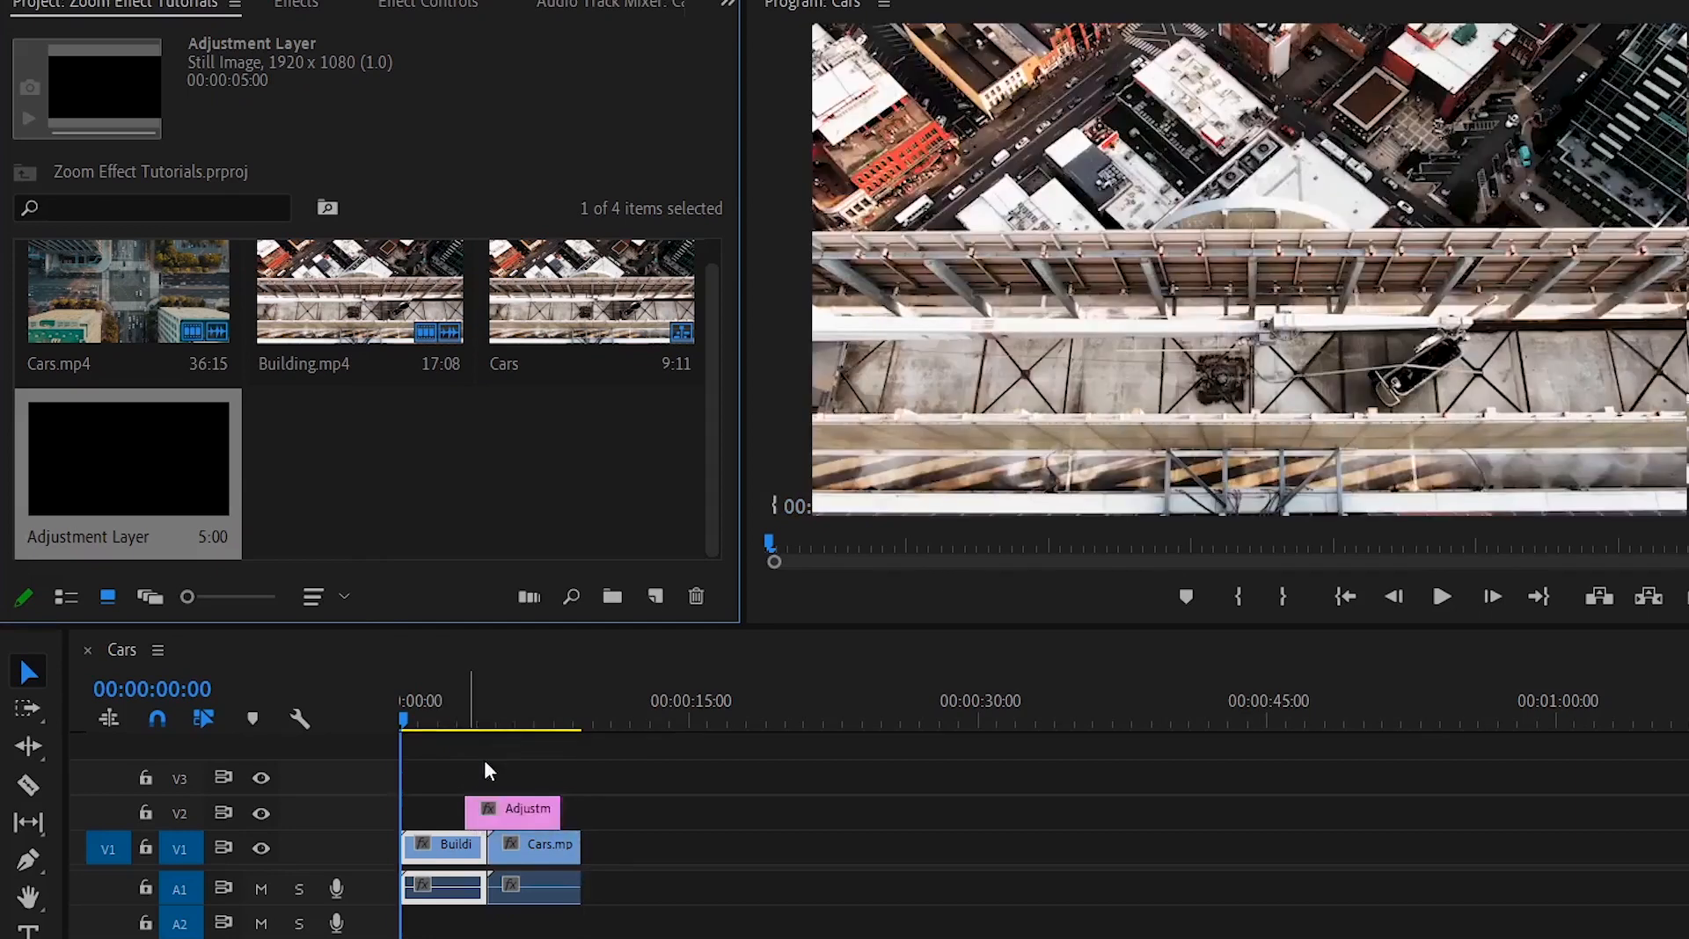
Step: Trim the start of the adjustment layer on V2 to 00:00:04:00
{"action": "double_click", "coordinate": [377, 816]}
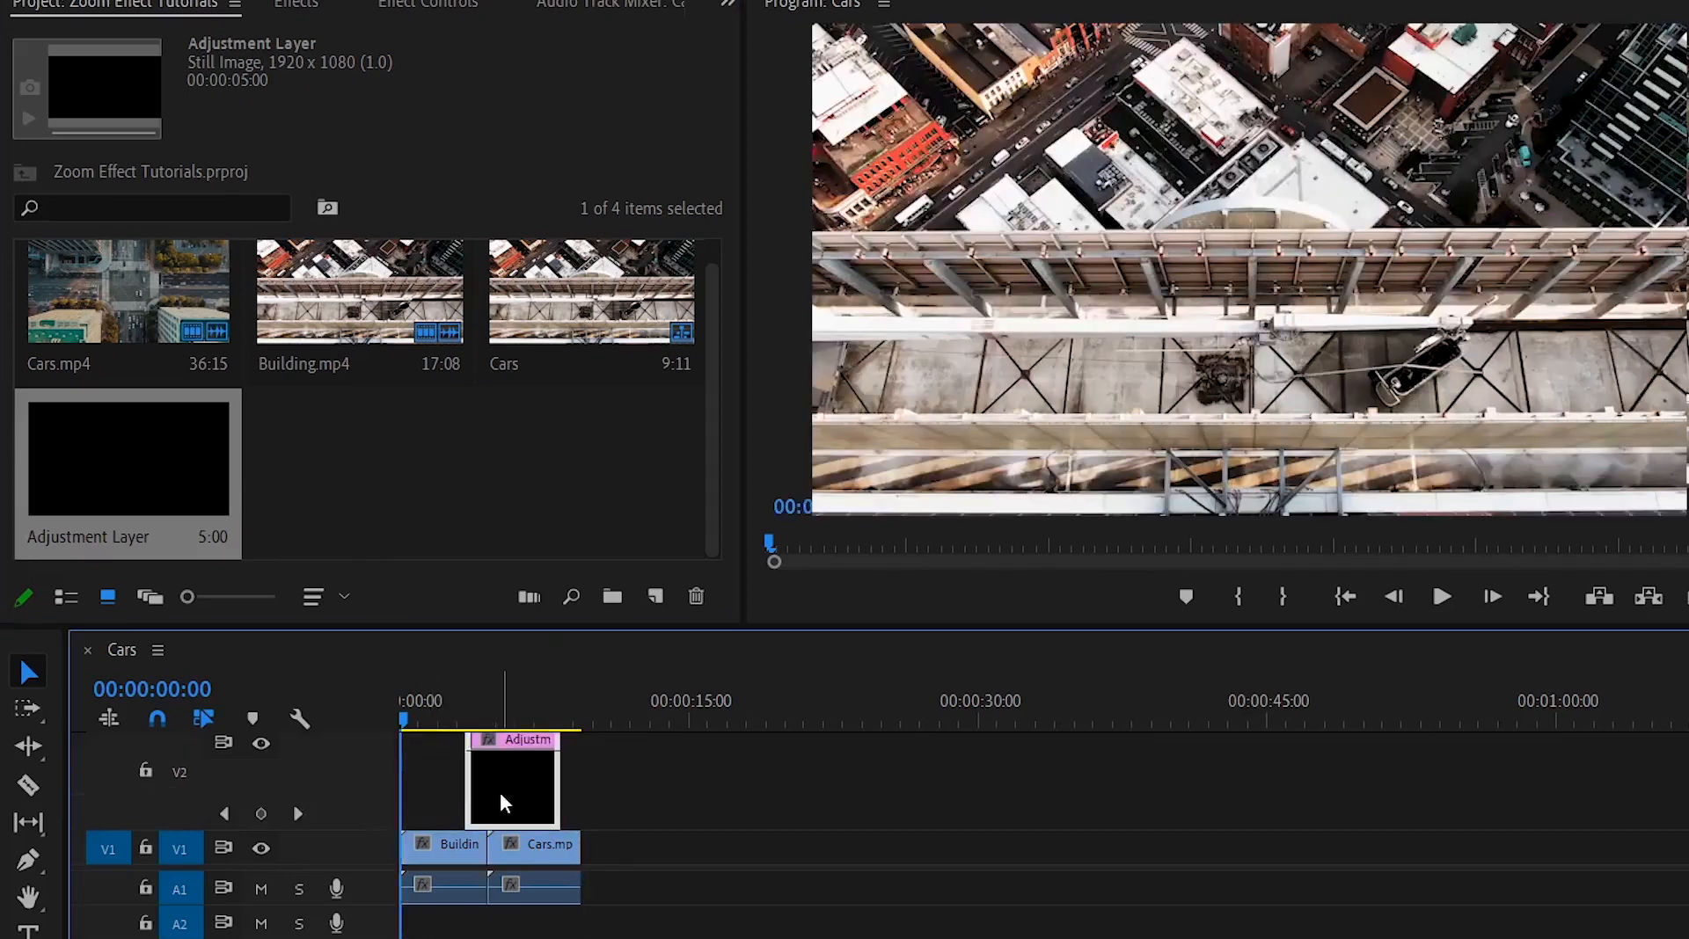
{"action": "double_click", "coordinate": [363, 796]}
{"action": "left_click", "coordinate": [472, 720]}
{"action": "left_click_drag", "start_coordinate": [481, 721], "coordinate": [476, 723]}
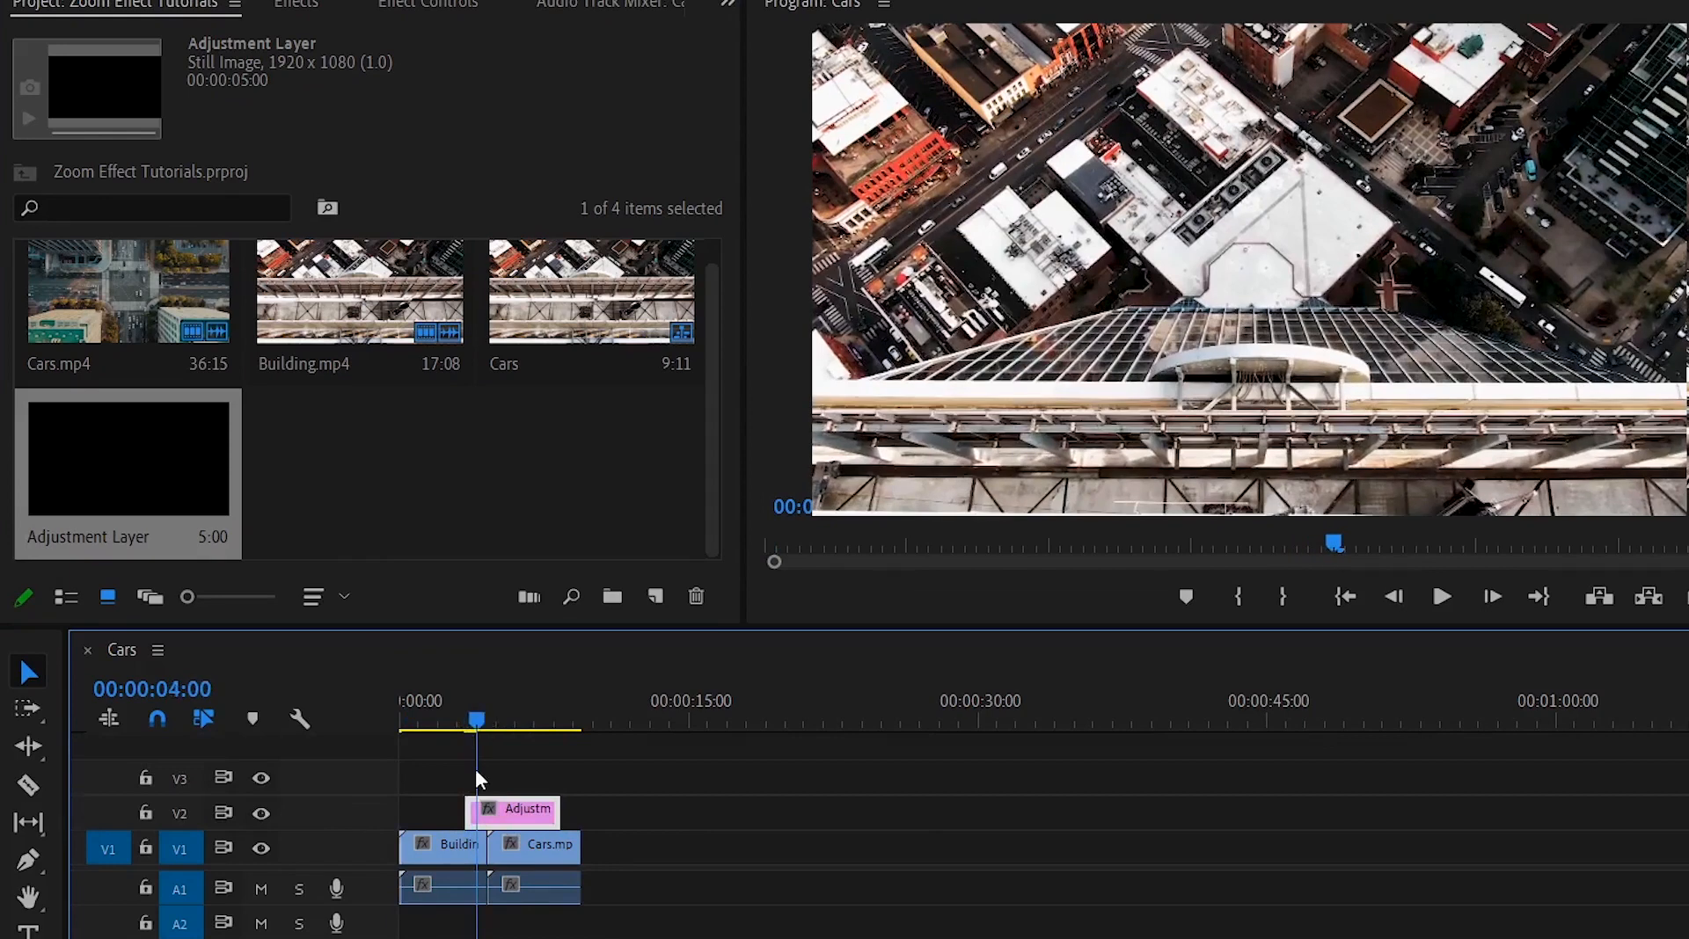
{"action": "left_click_drag", "start_coordinate": [465, 808], "coordinate": [477, 808]}
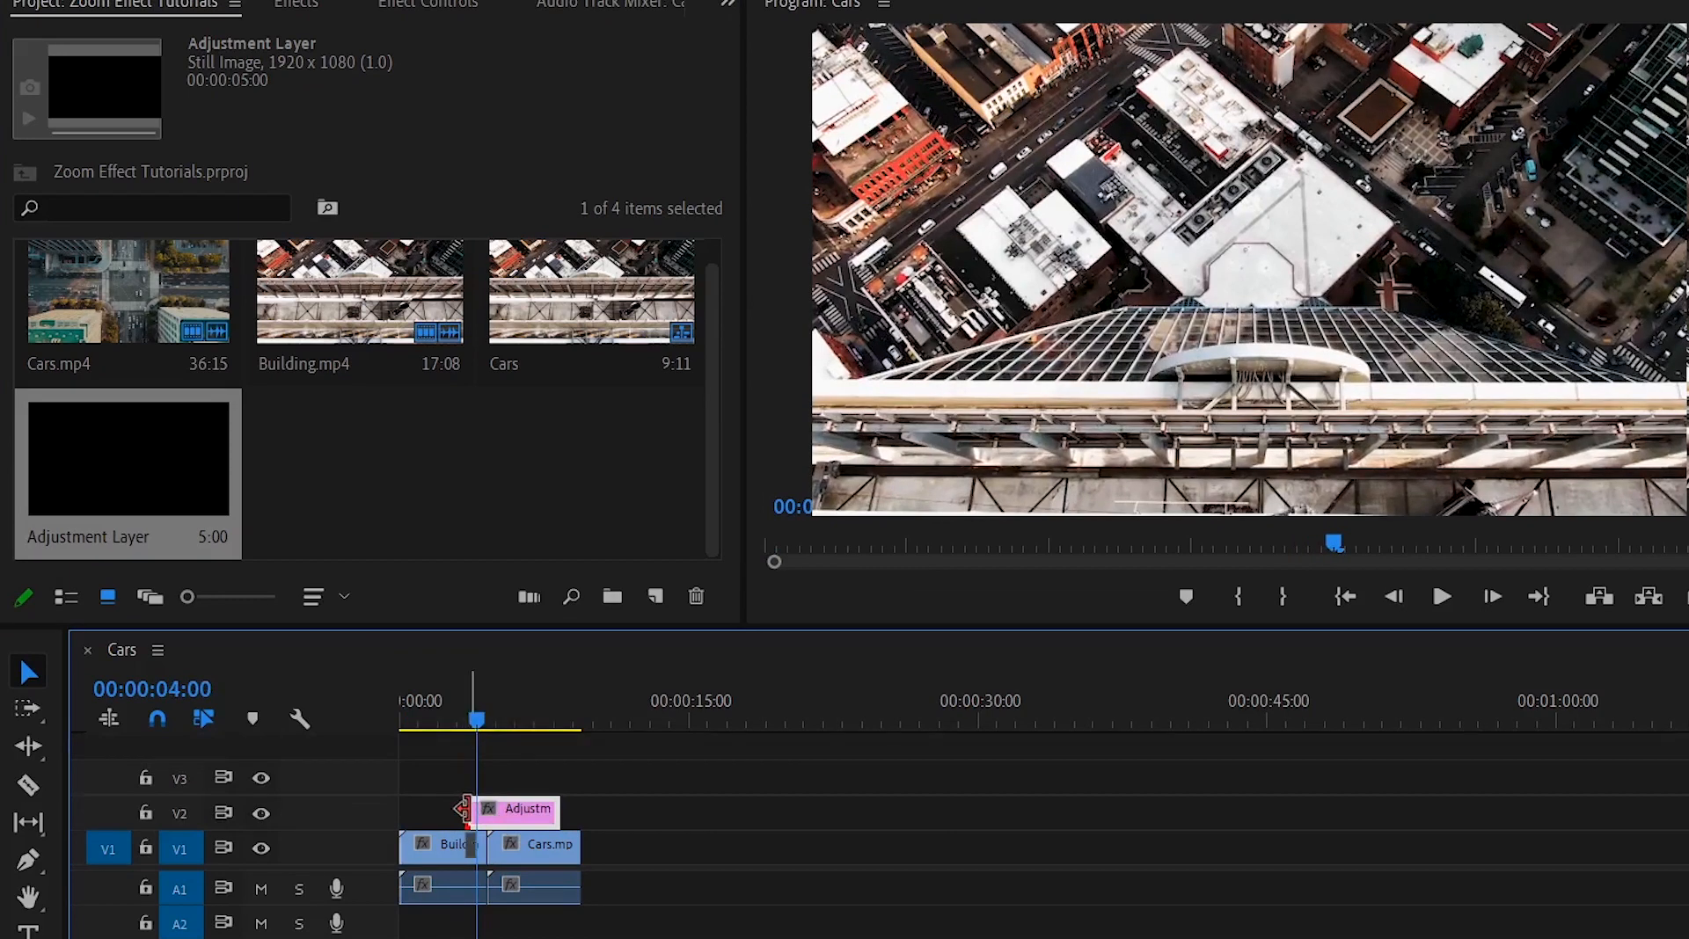
Step: Enlarge the timeline around the cut, set the playhead to 00:00:04:02 and select the adjustment layer
{"action": "key", "text": "="}
{"action": "key", "text": "="}
{"action": "key", "text": "="}
{"action": "key", "text": "-"}
{"action": "key", "text": "="}
{"action": "key", "text": "minus"}
{"action": "key", "text": "equal"}
{"action": "left_click_drag", "start_coordinate": [993, 712], "coordinate": [1001, 717]}
{"action": "left_click", "coordinate": [1070, 822]}
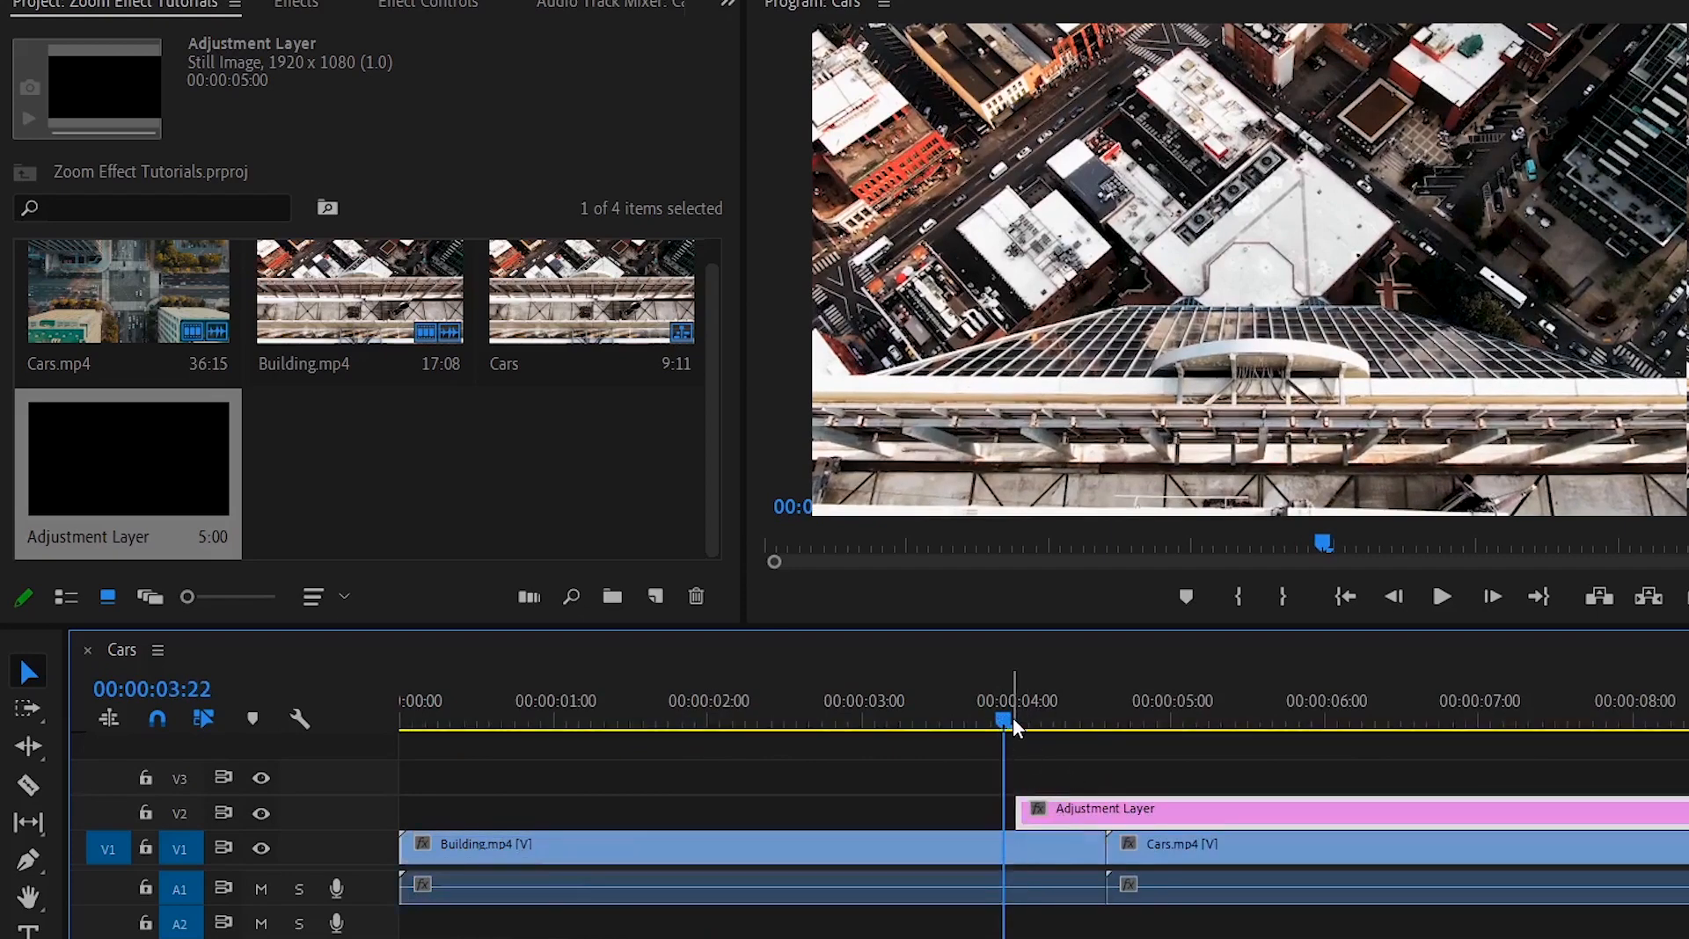
{"action": "mouse_move", "coordinate": [1010, 723]}
{"action": "left_mouse_down"}
{"action": "mouse_move", "coordinate": [1143, 718]}
{"action": "mouse_move", "coordinate": [1031, 720]}
{"action": "left_mouse_up"}
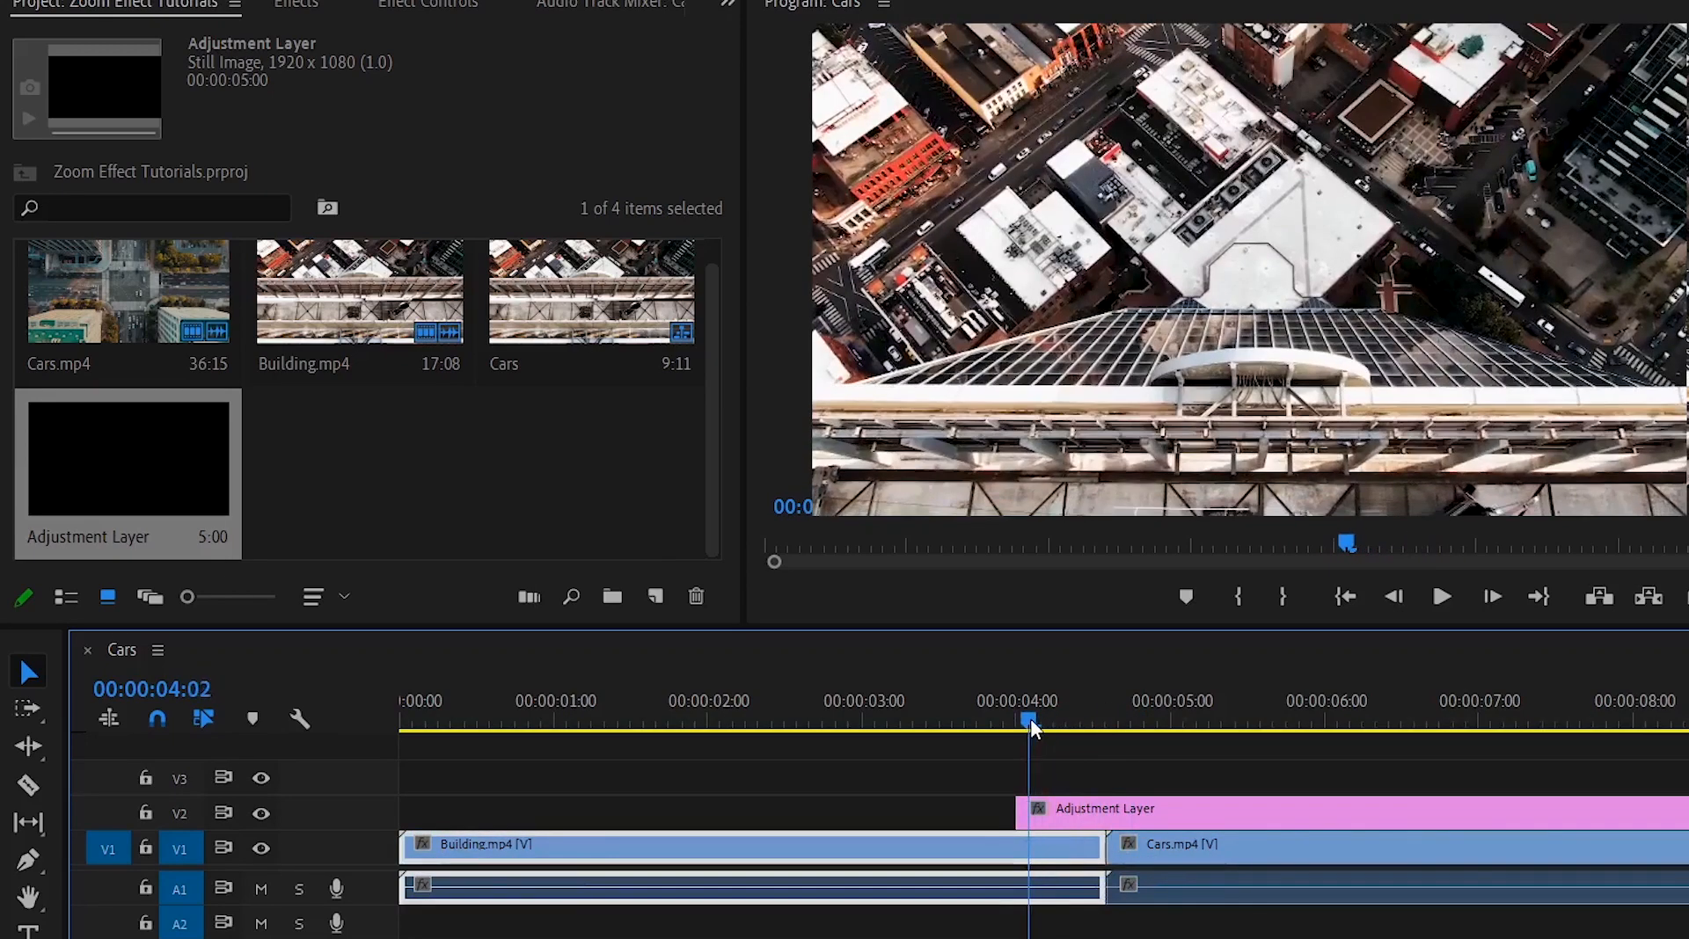
{"action": "left_click", "coordinate": [1057, 815]}
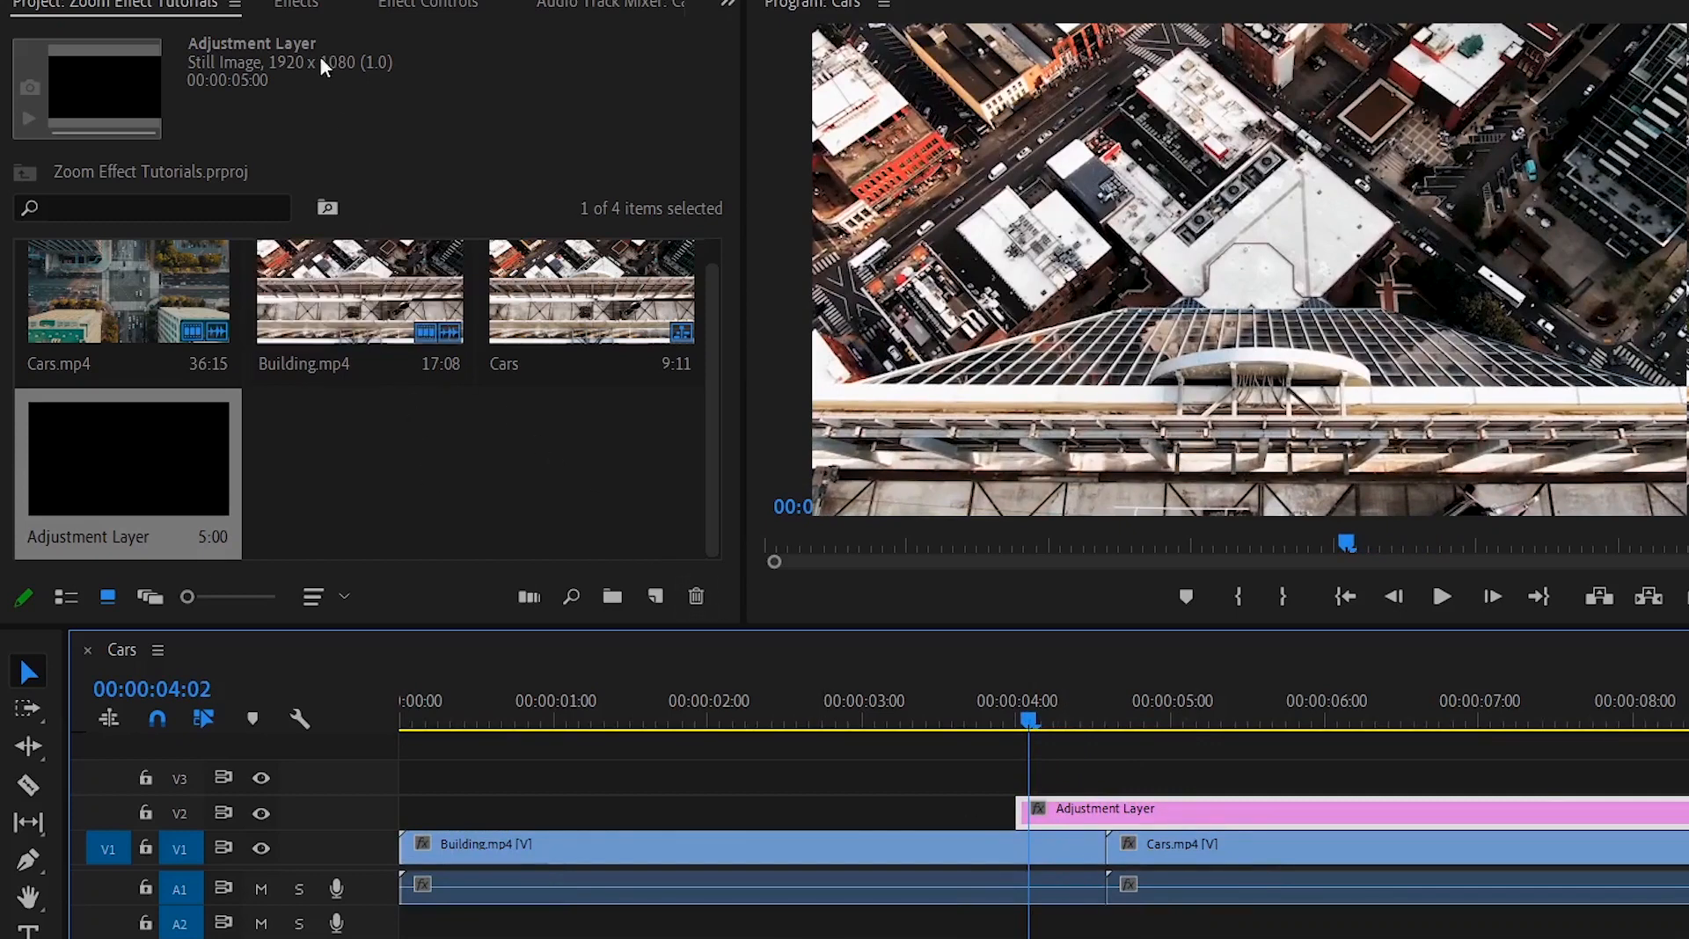
Step: Find the Transform video effect with the search "transf" and apply it to the adjustment layer on V2
{"action": "left_click", "coordinate": [303, 9]}
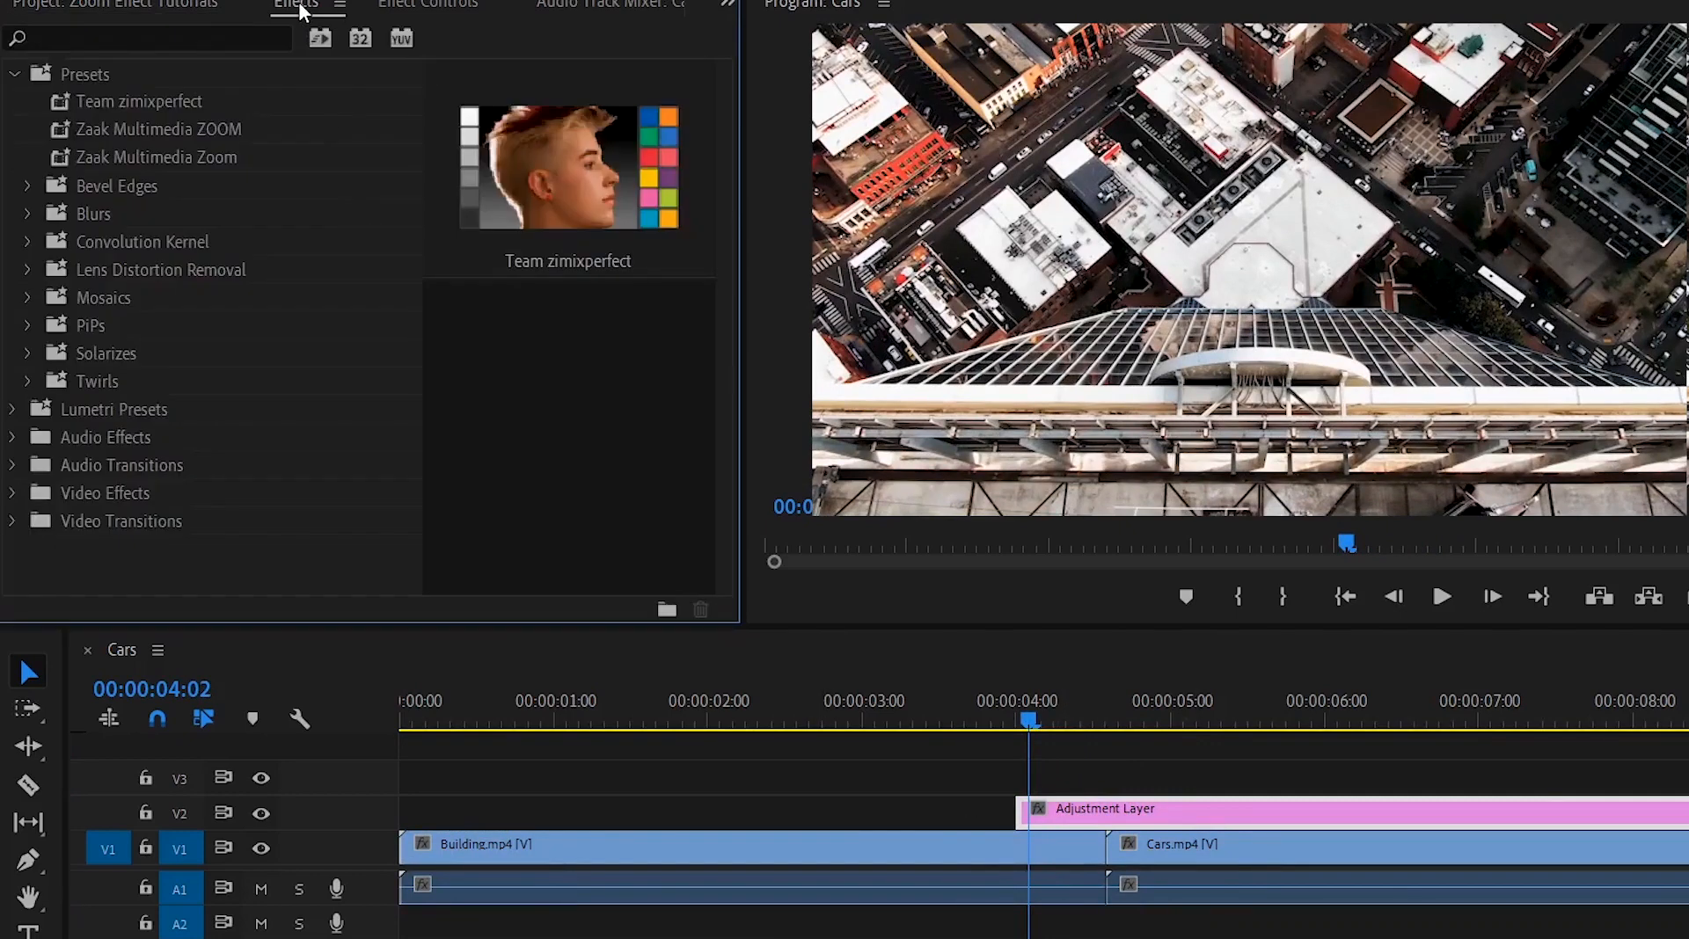
{"action": "left_click", "coordinate": [141, 38]}
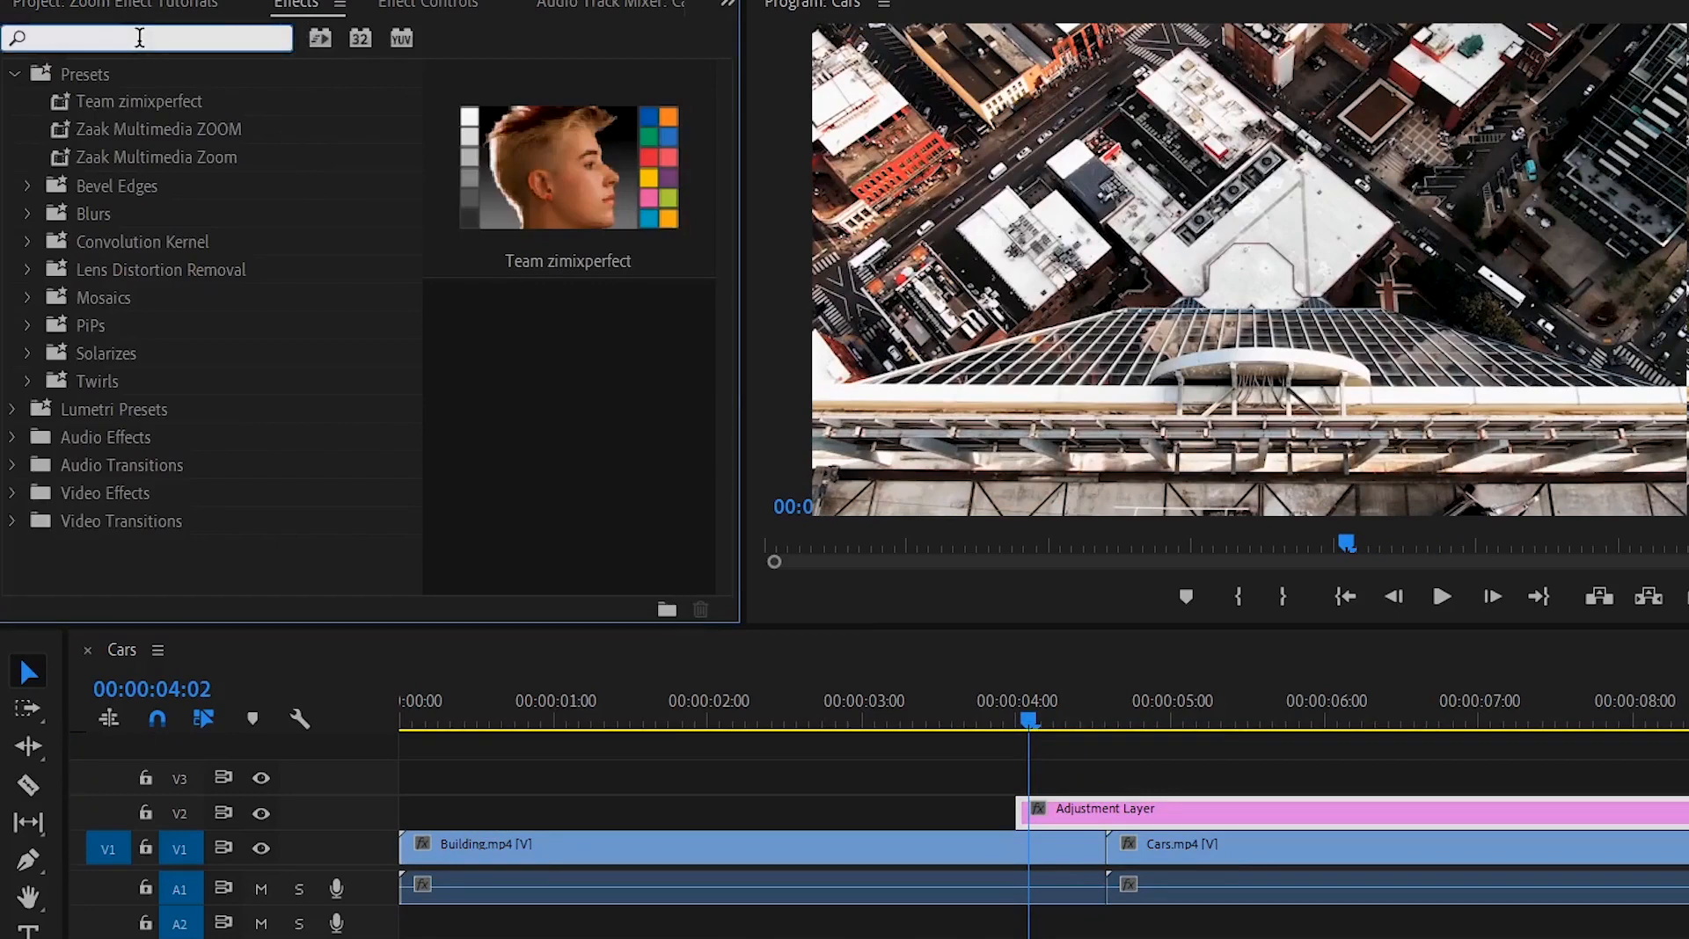
{"action": "type", "text": "transf"}
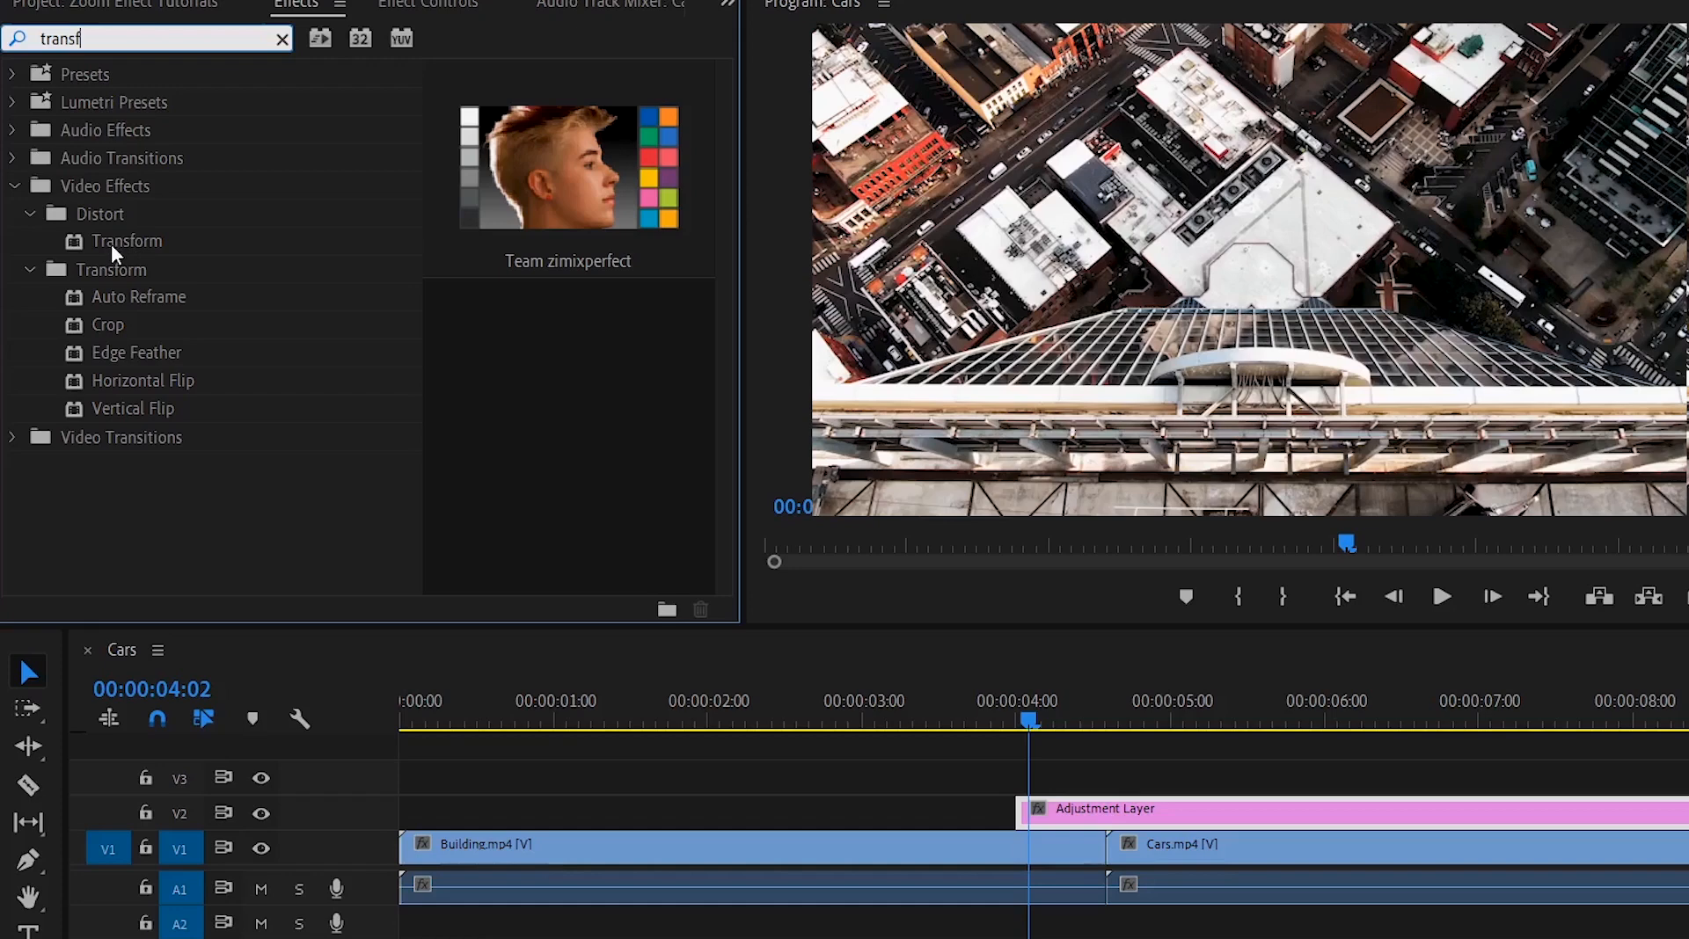
{"action": "left_click_drag", "start_coordinate": [116, 233], "coordinate": [1055, 808]}
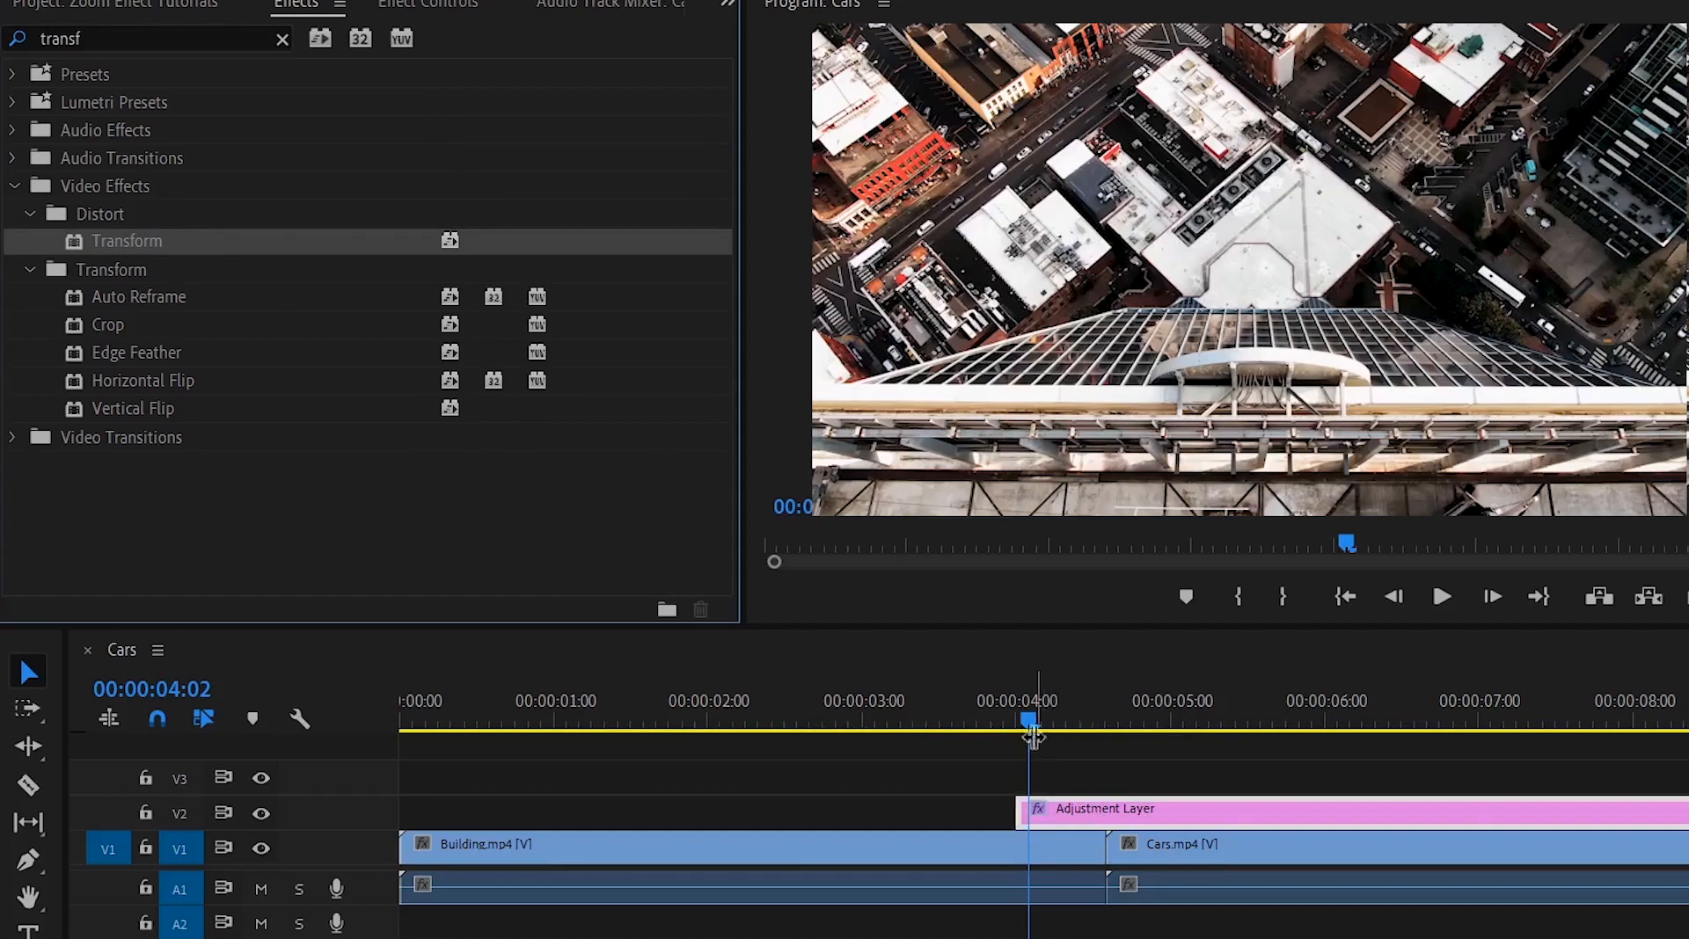
Step: Add a Scale keyframe of 100 to the adjustment layer's Transform effect at 00:00:04:09
{"action": "left_click_drag", "start_coordinate": [1026, 722], "coordinate": [1074, 729]}
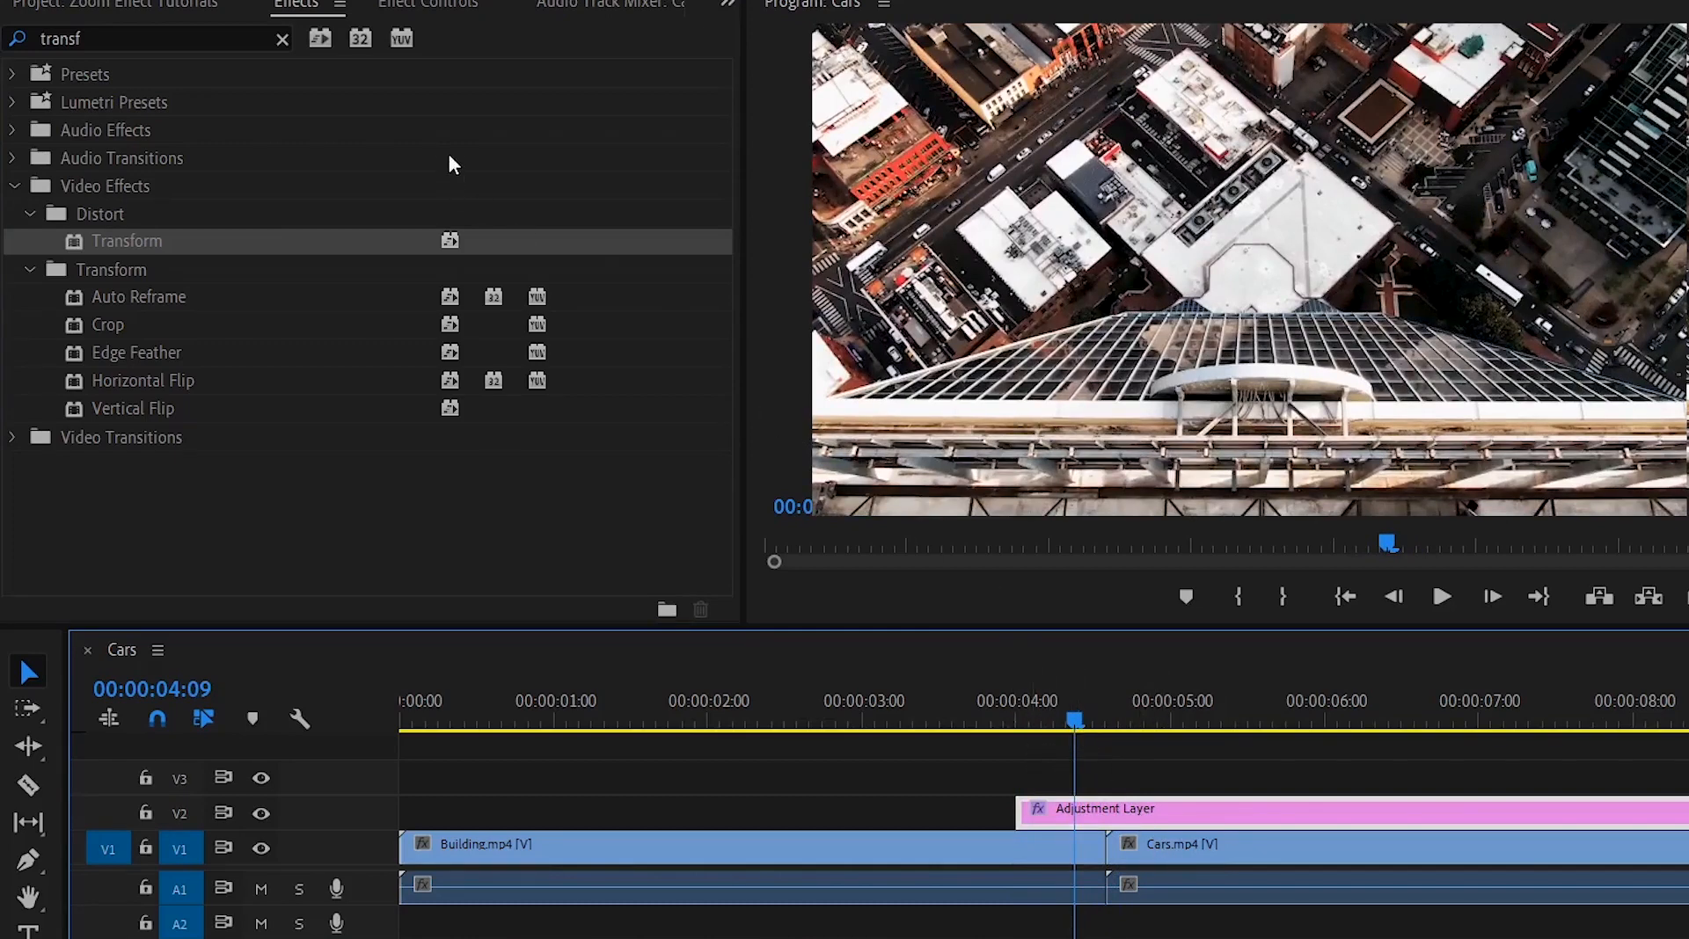
{"action": "left_click", "coordinate": [414, 5]}
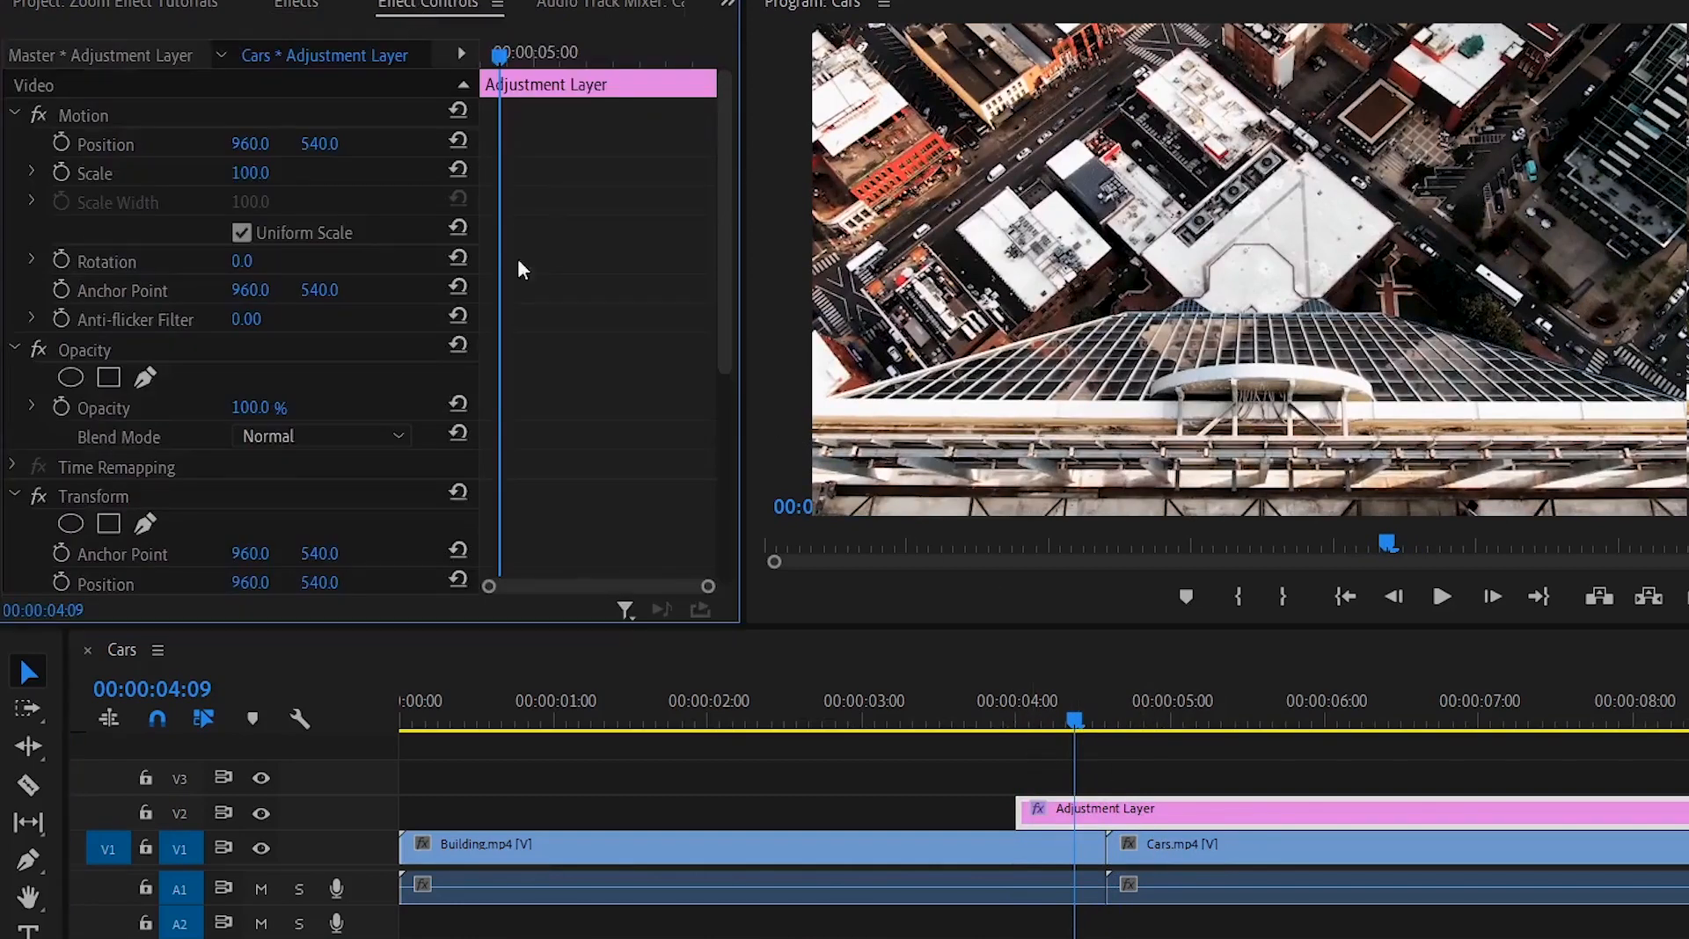
{"action": "left_click_drag", "start_coordinate": [723, 343], "coordinate": [720, 394]}
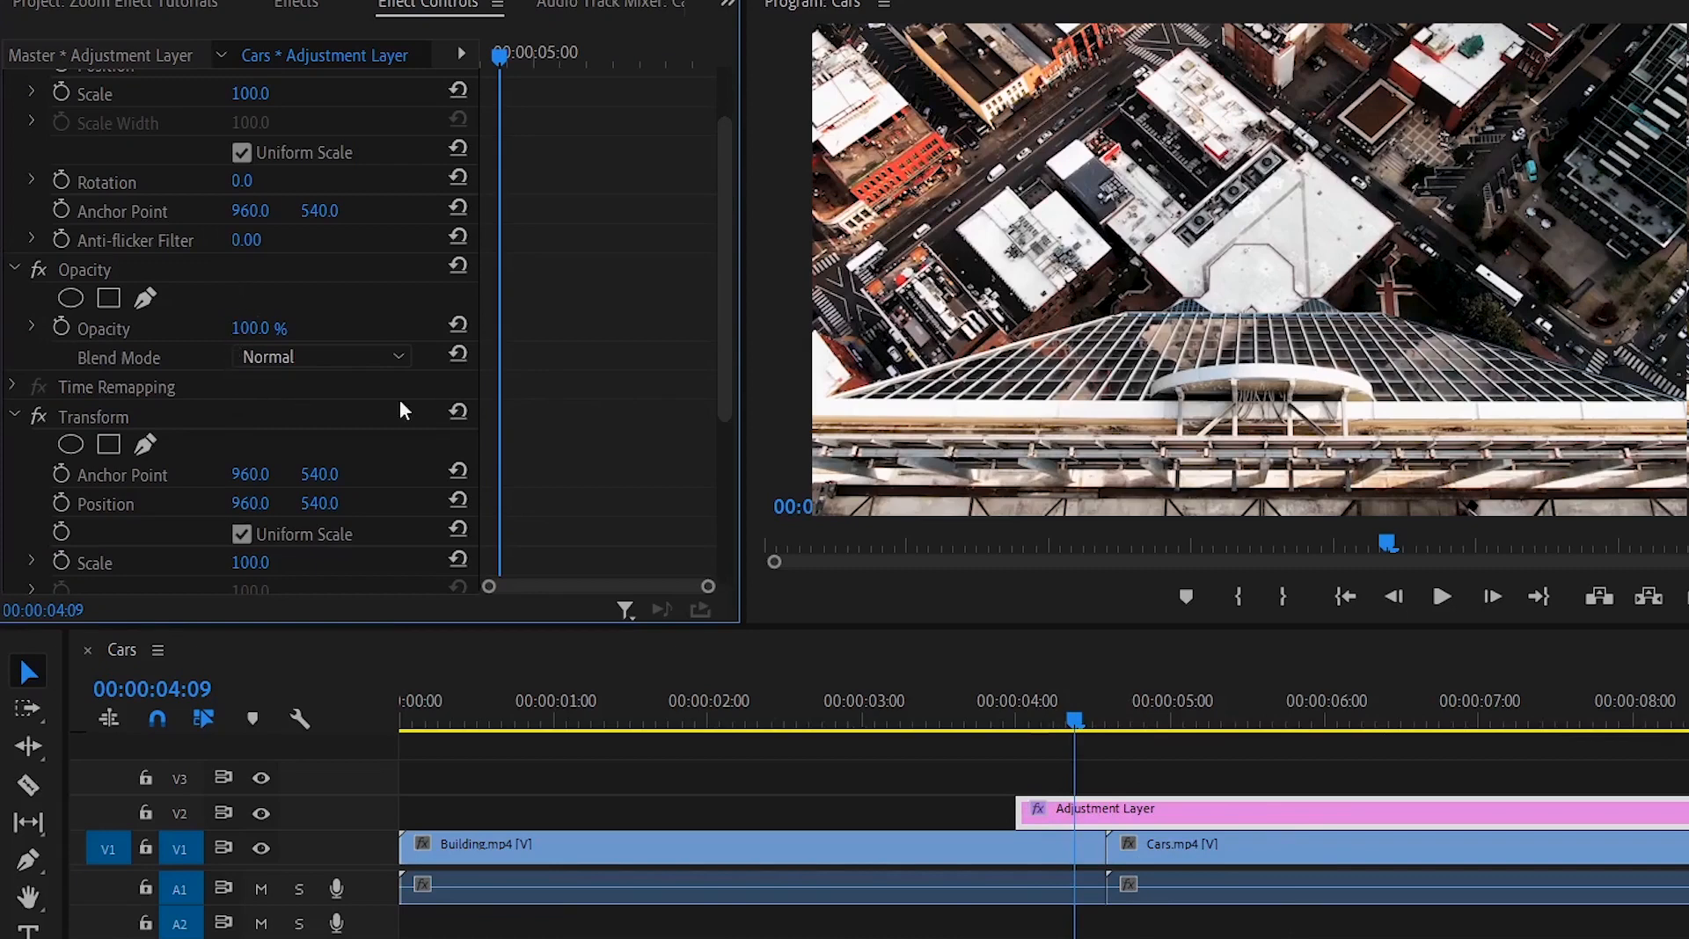
{"action": "left_click_drag", "start_coordinate": [719, 350], "coordinate": [739, 451]}
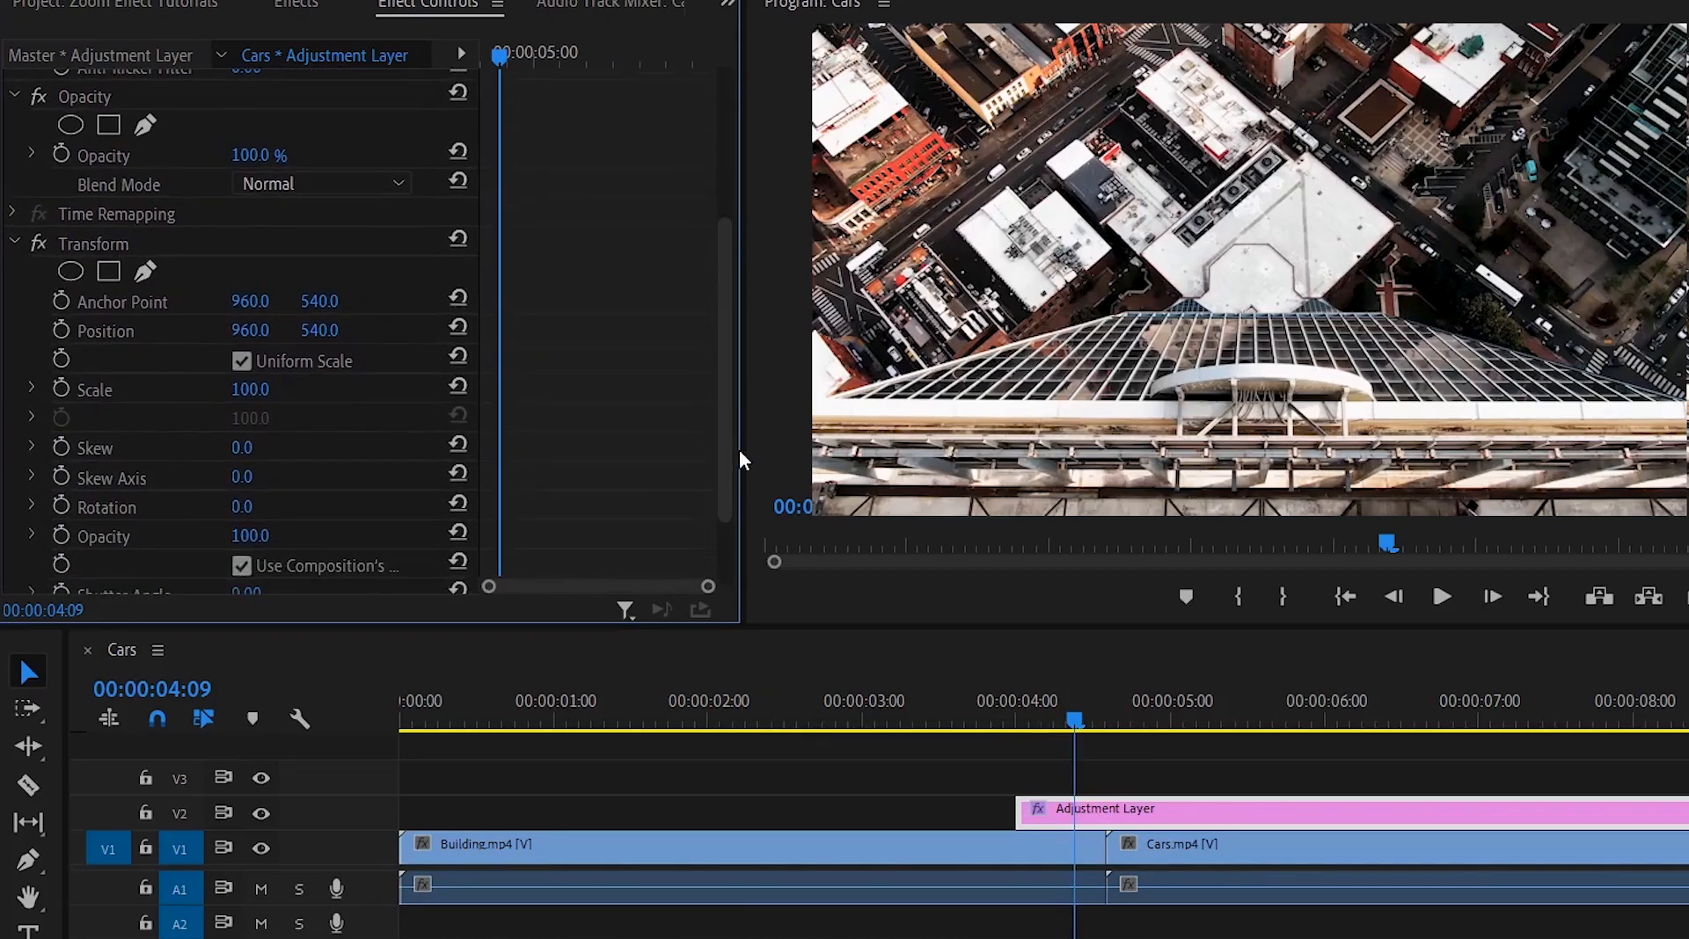
{"action": "left_click", "coordinate": [110, 246]}
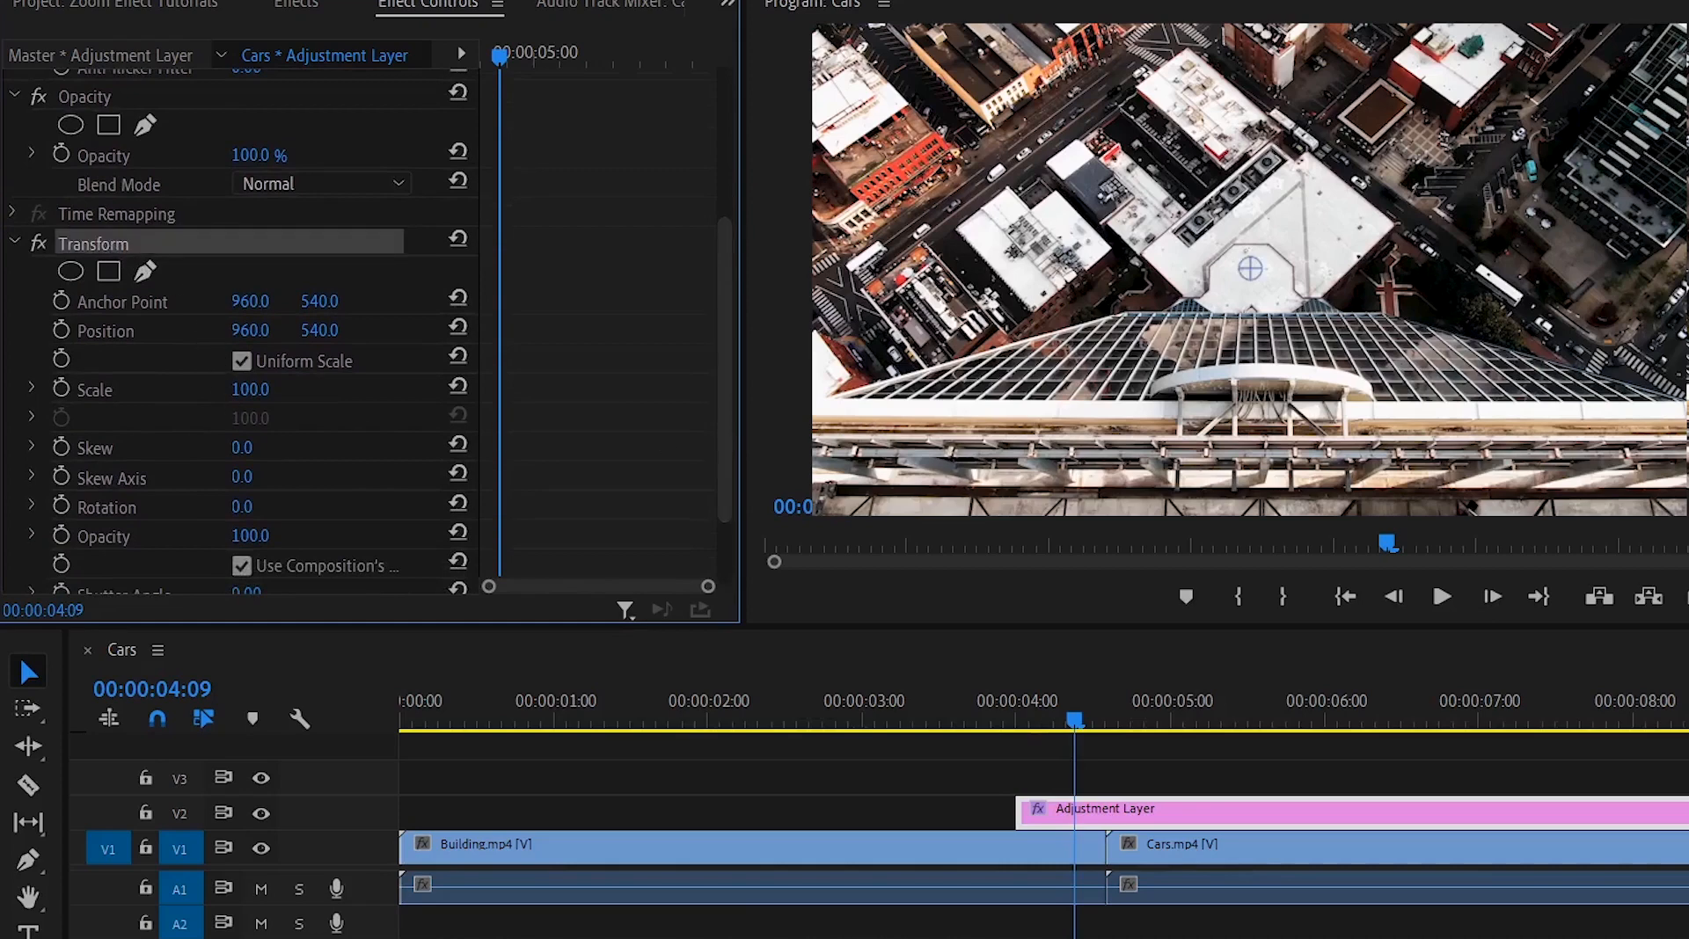
{"action": "left_click", "coordinate": [1108, 773]}
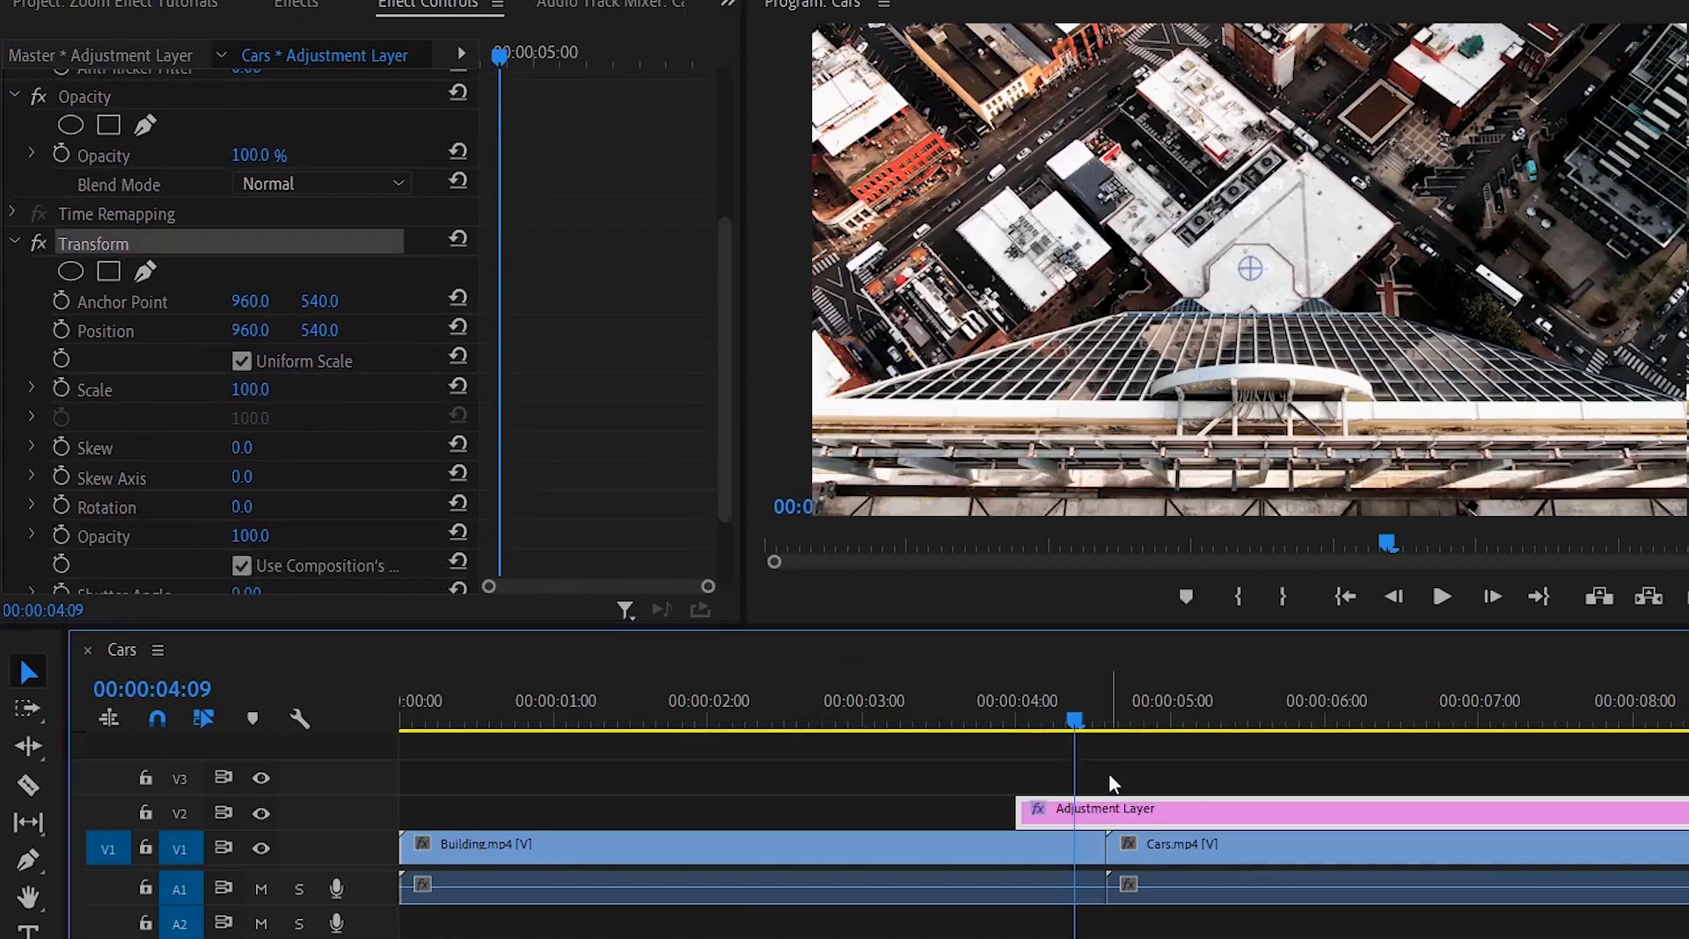
{"action": "left_click", "coordinate": [1128, 818]}
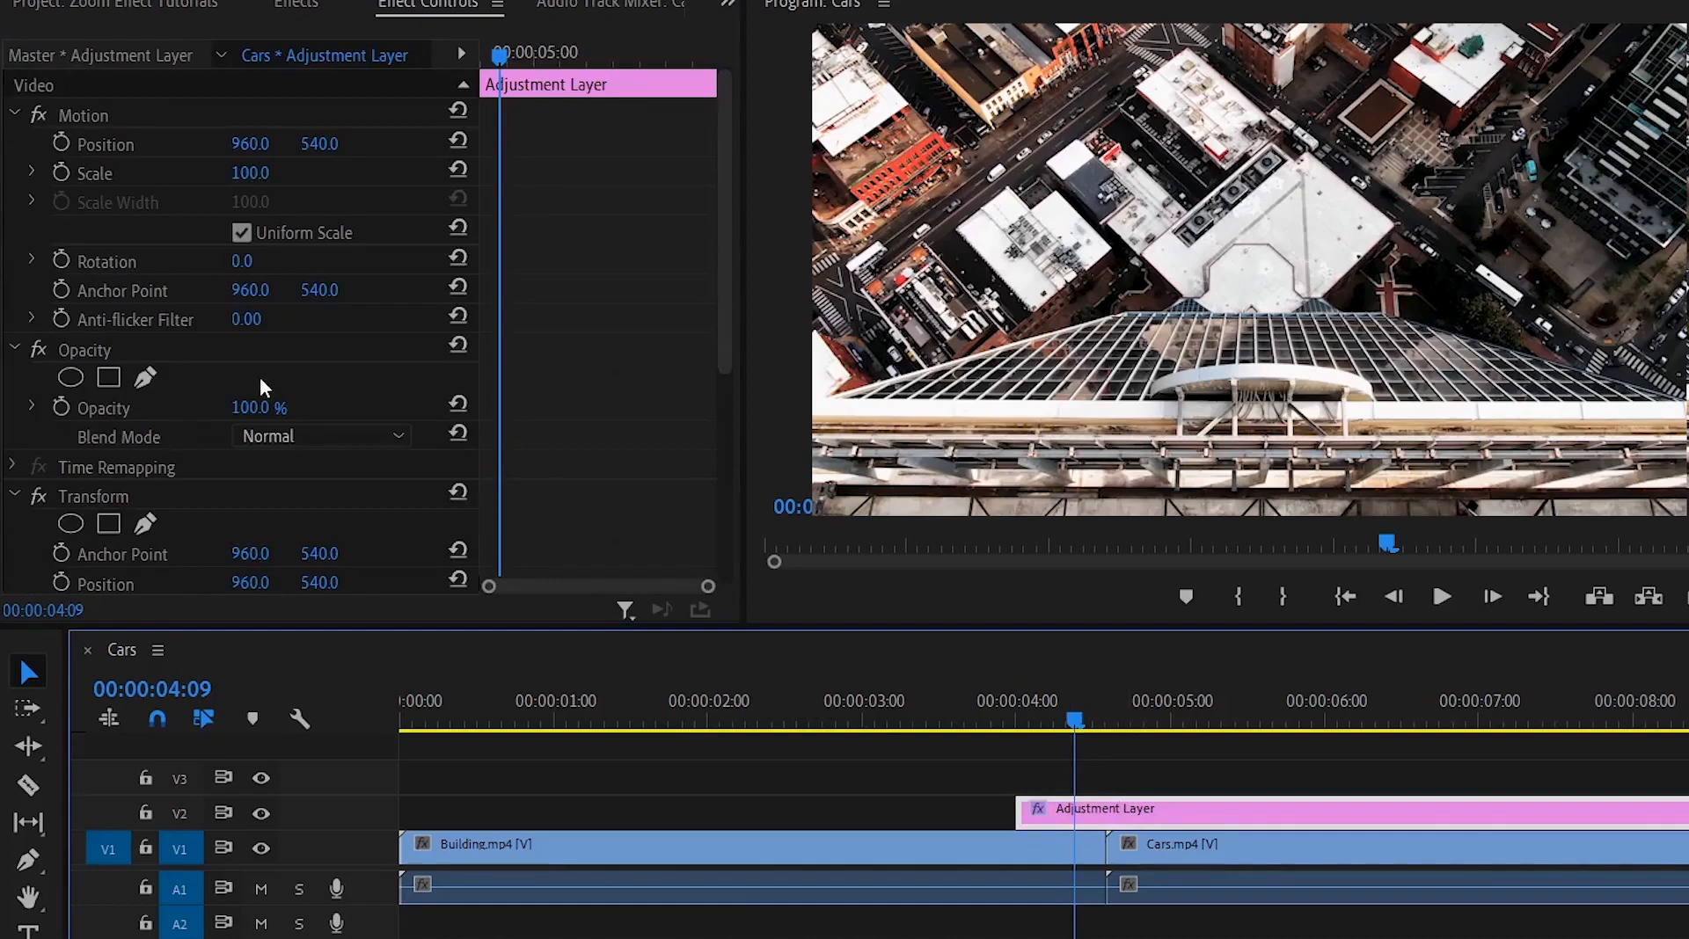
{"action": "scroll", "coordinate": [260, 377], "scroll_direction": "down", "scroll_amount": 1}
{"action": "scroll", "coordinate": [255, 413], "scroll_direction": "down", "scroll_amount": 5}
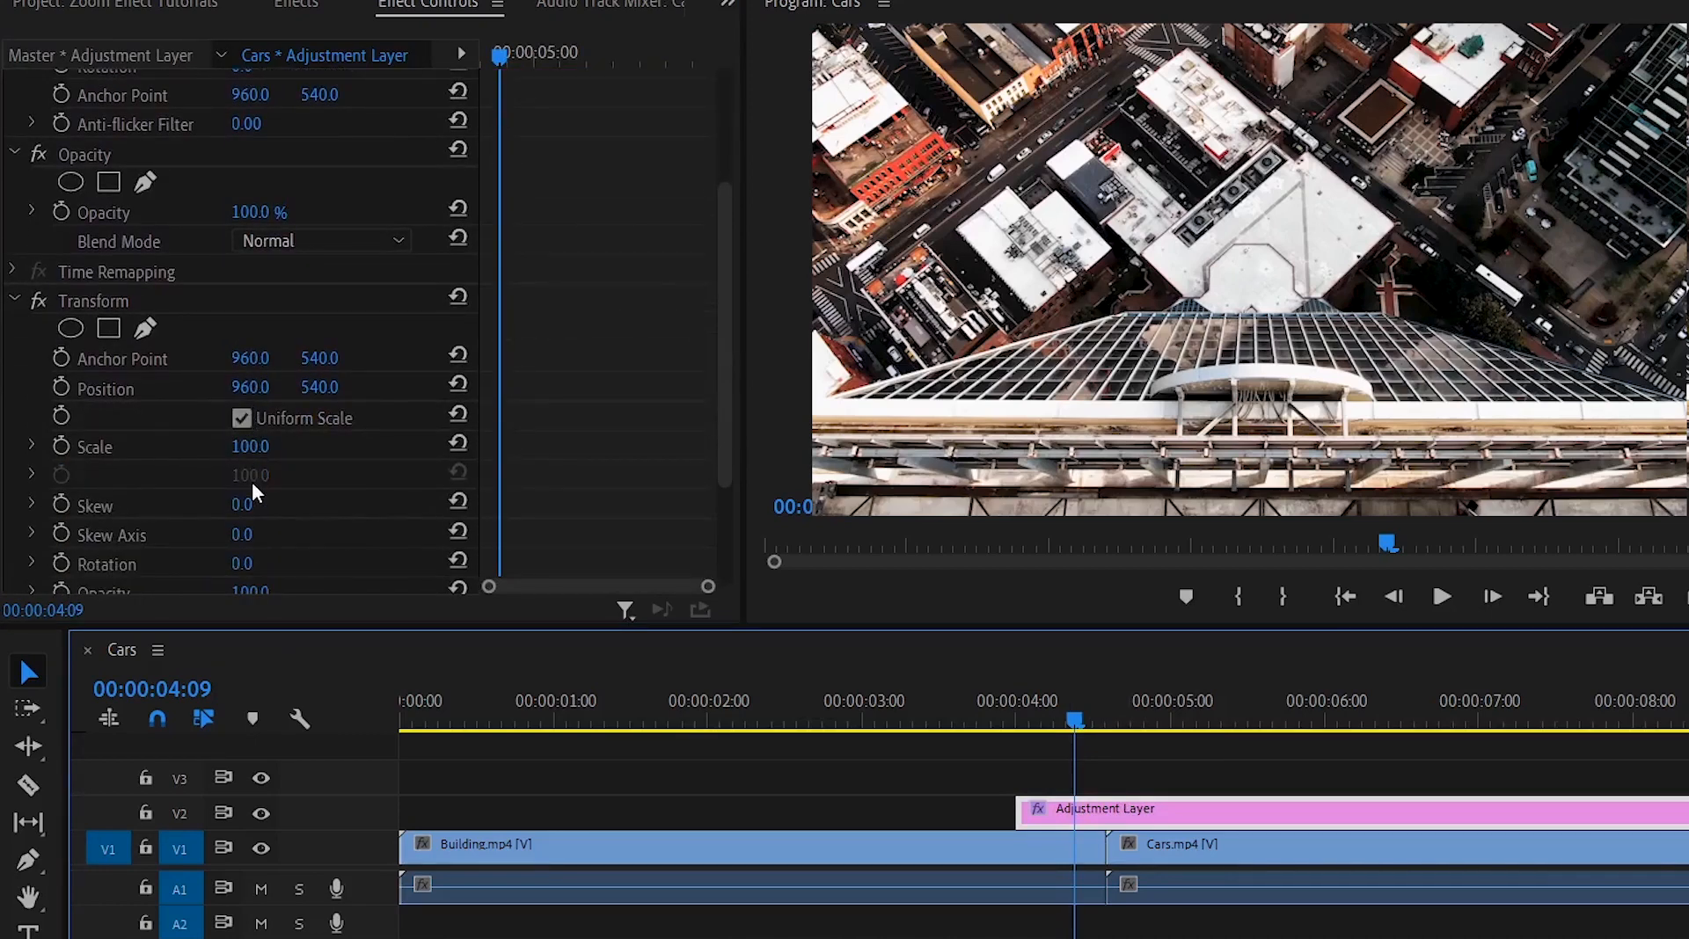
{"action": "scroll", "coordinate": [334, 453], "scroll_direction": "down", "scroll_amount": 4}
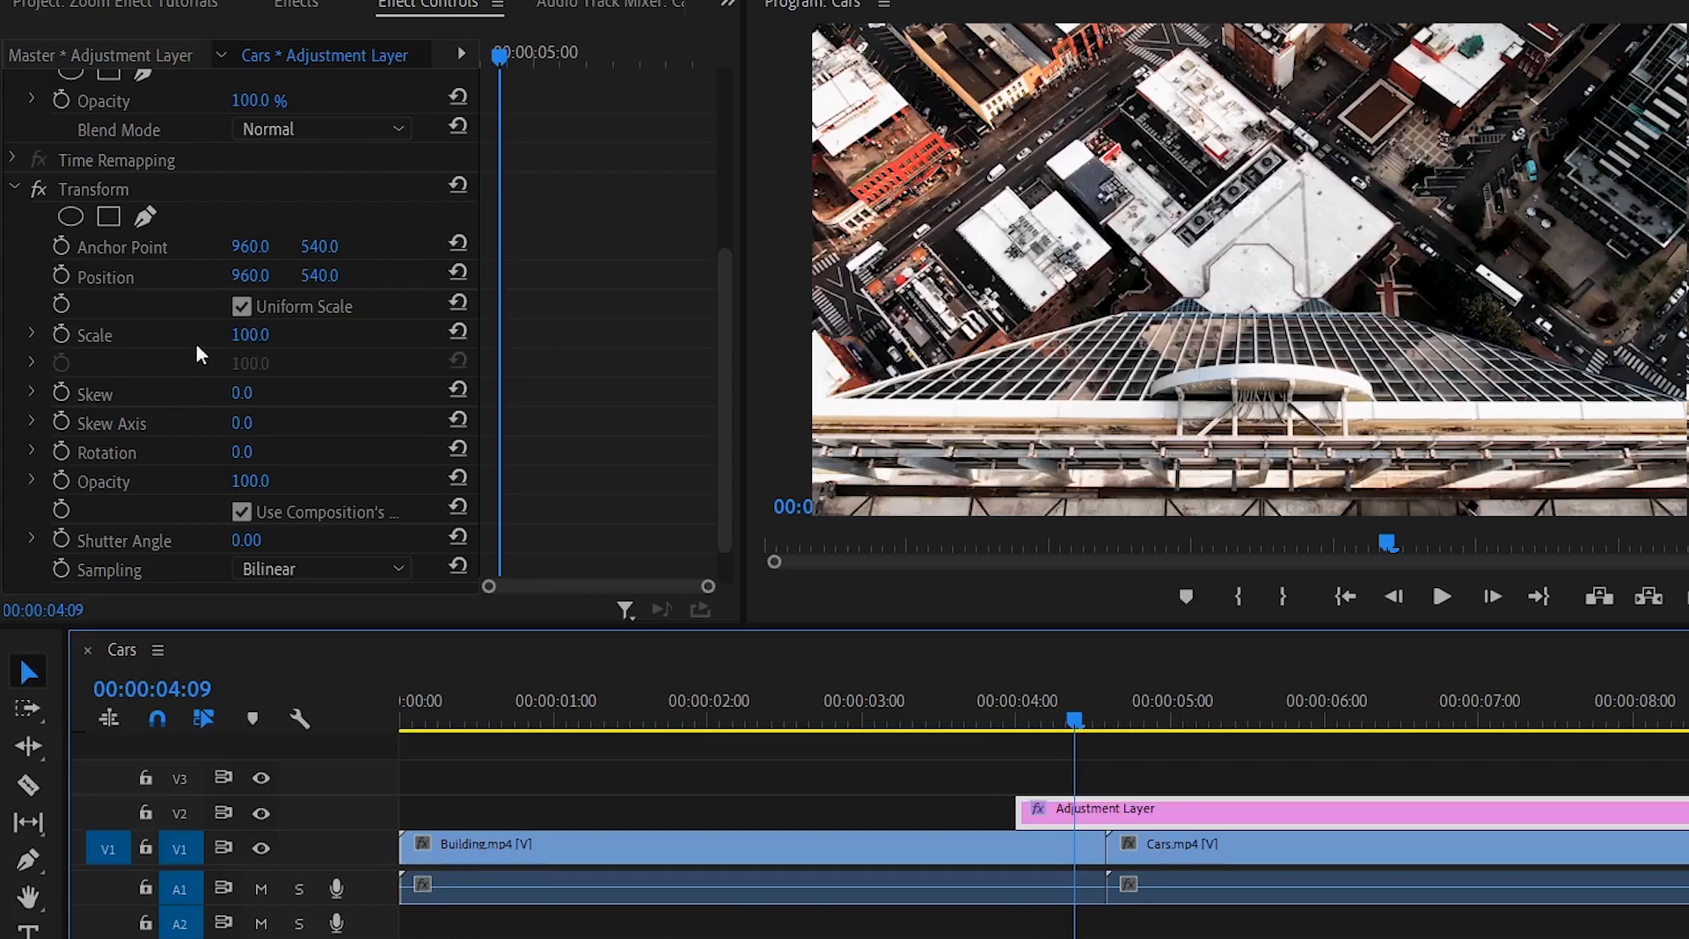
{"action": "left_click", "coordinate": [69, 336]}
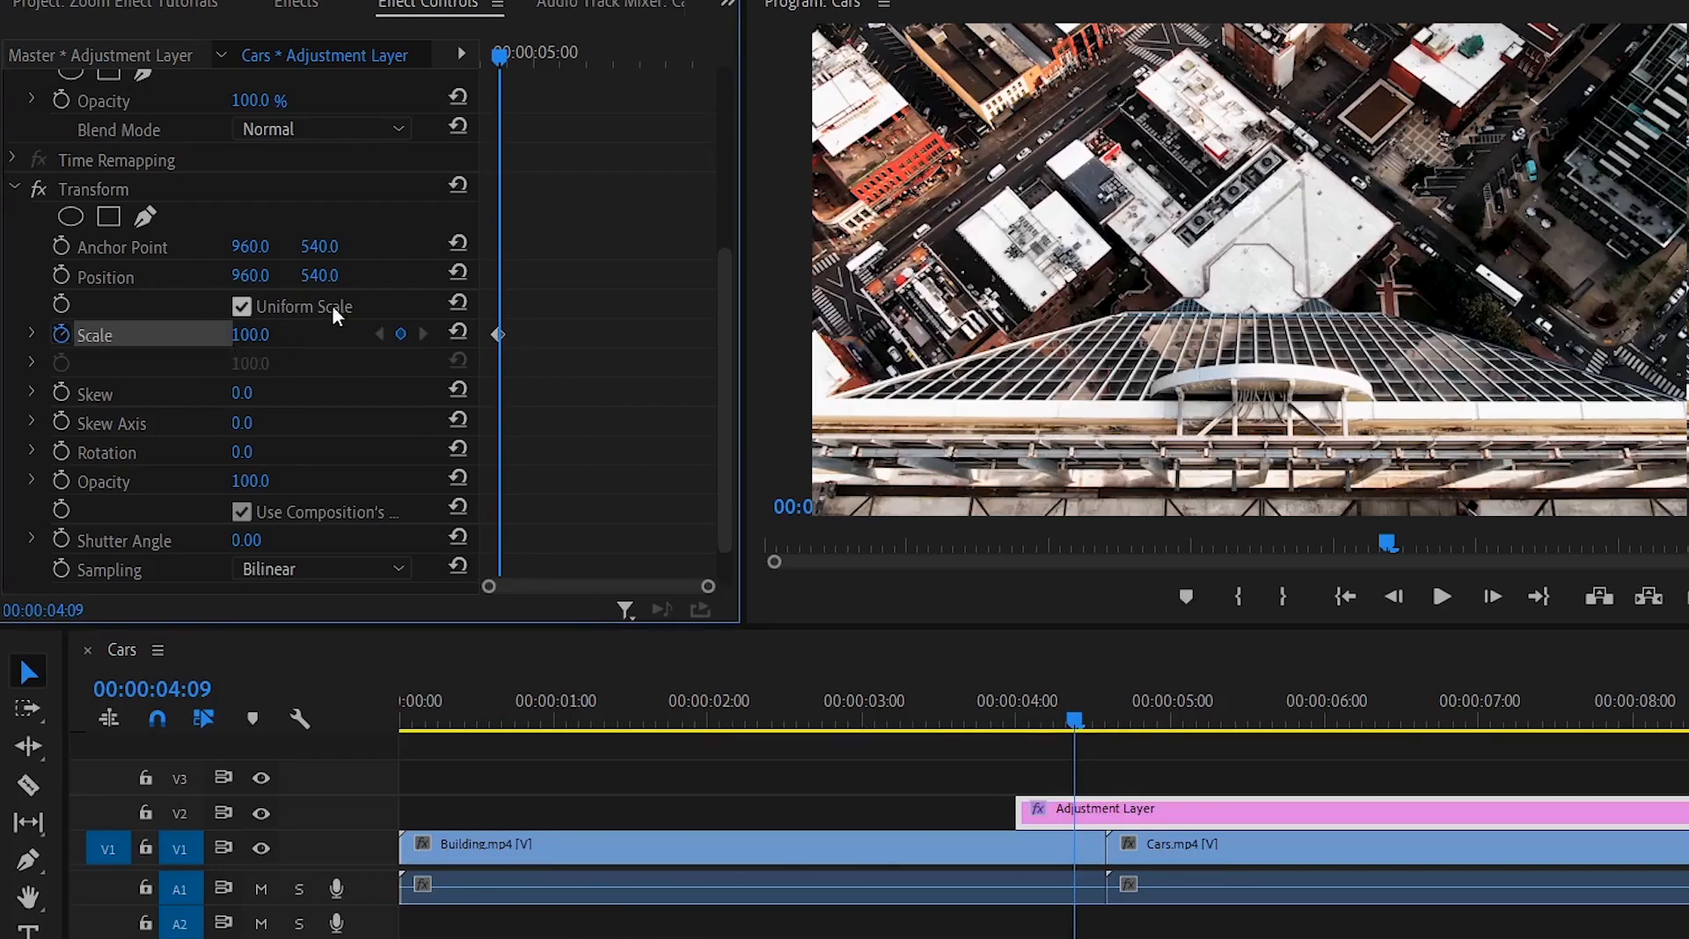
Step: Set the Transform effect's Scale to 134 at 00:00:04:17, just past the cut, to create the second keyframe
{"action": "left_click_drag", "start_coordinate": [503, 53], "coordinate": [521, 56]}
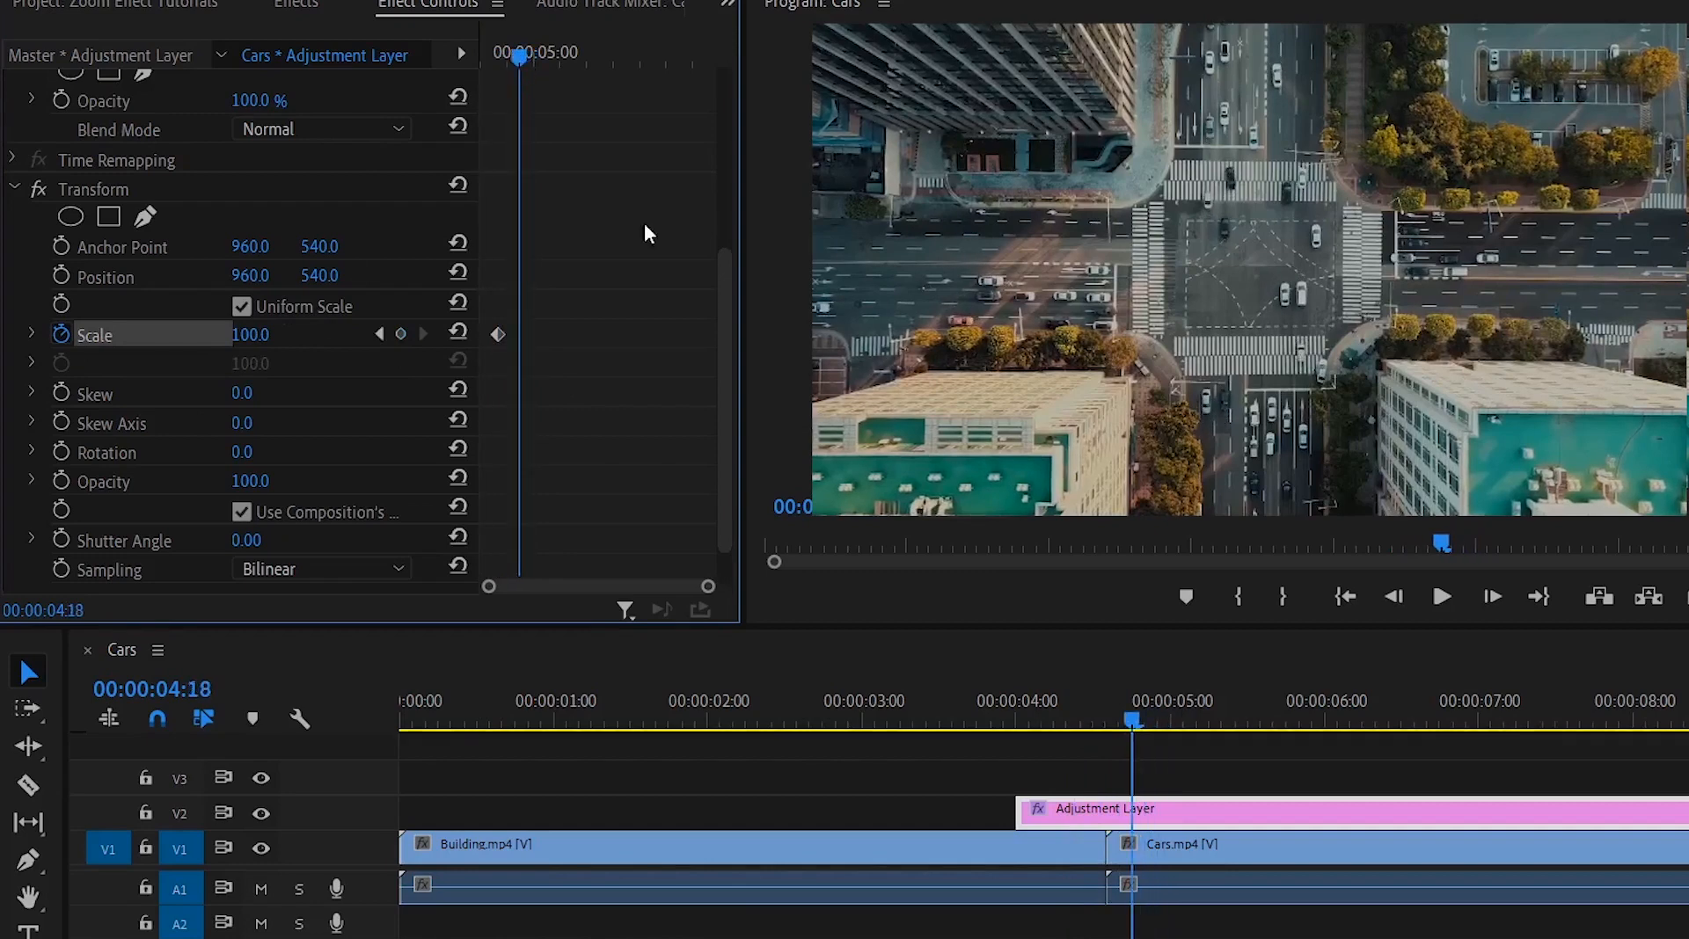
{"action": "left_click_drag", "start_coordinate": [1133, 714], "coordinate": [1124, 714]}
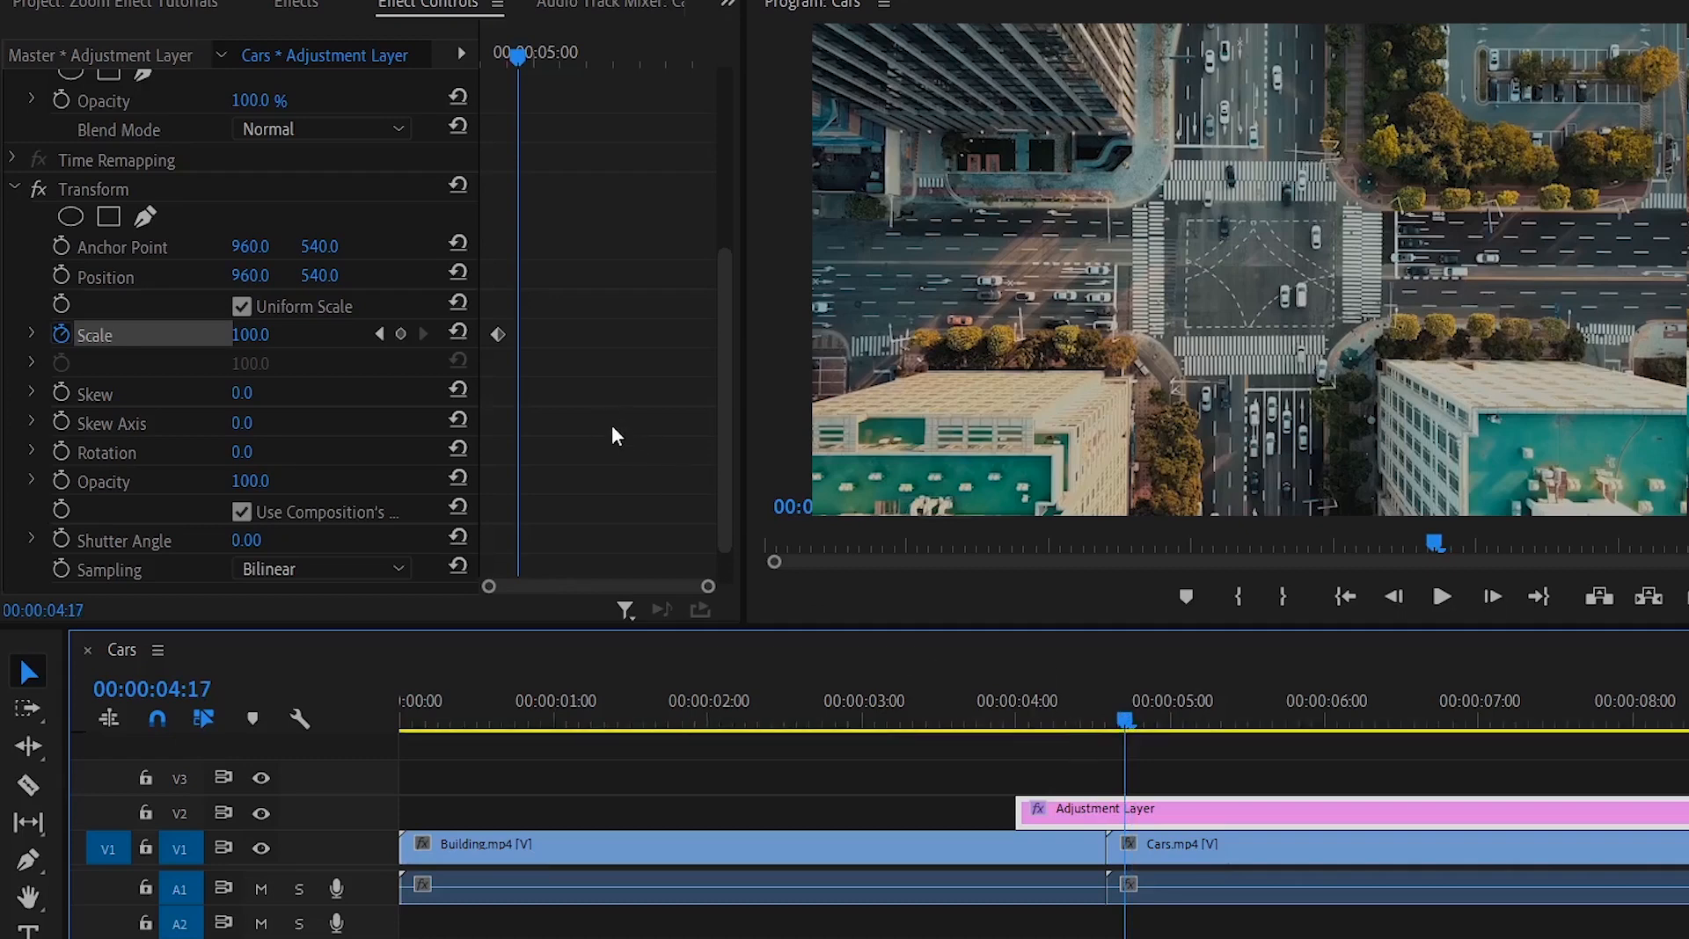
{"action": "left_click", "coordinate": [264, 334]}
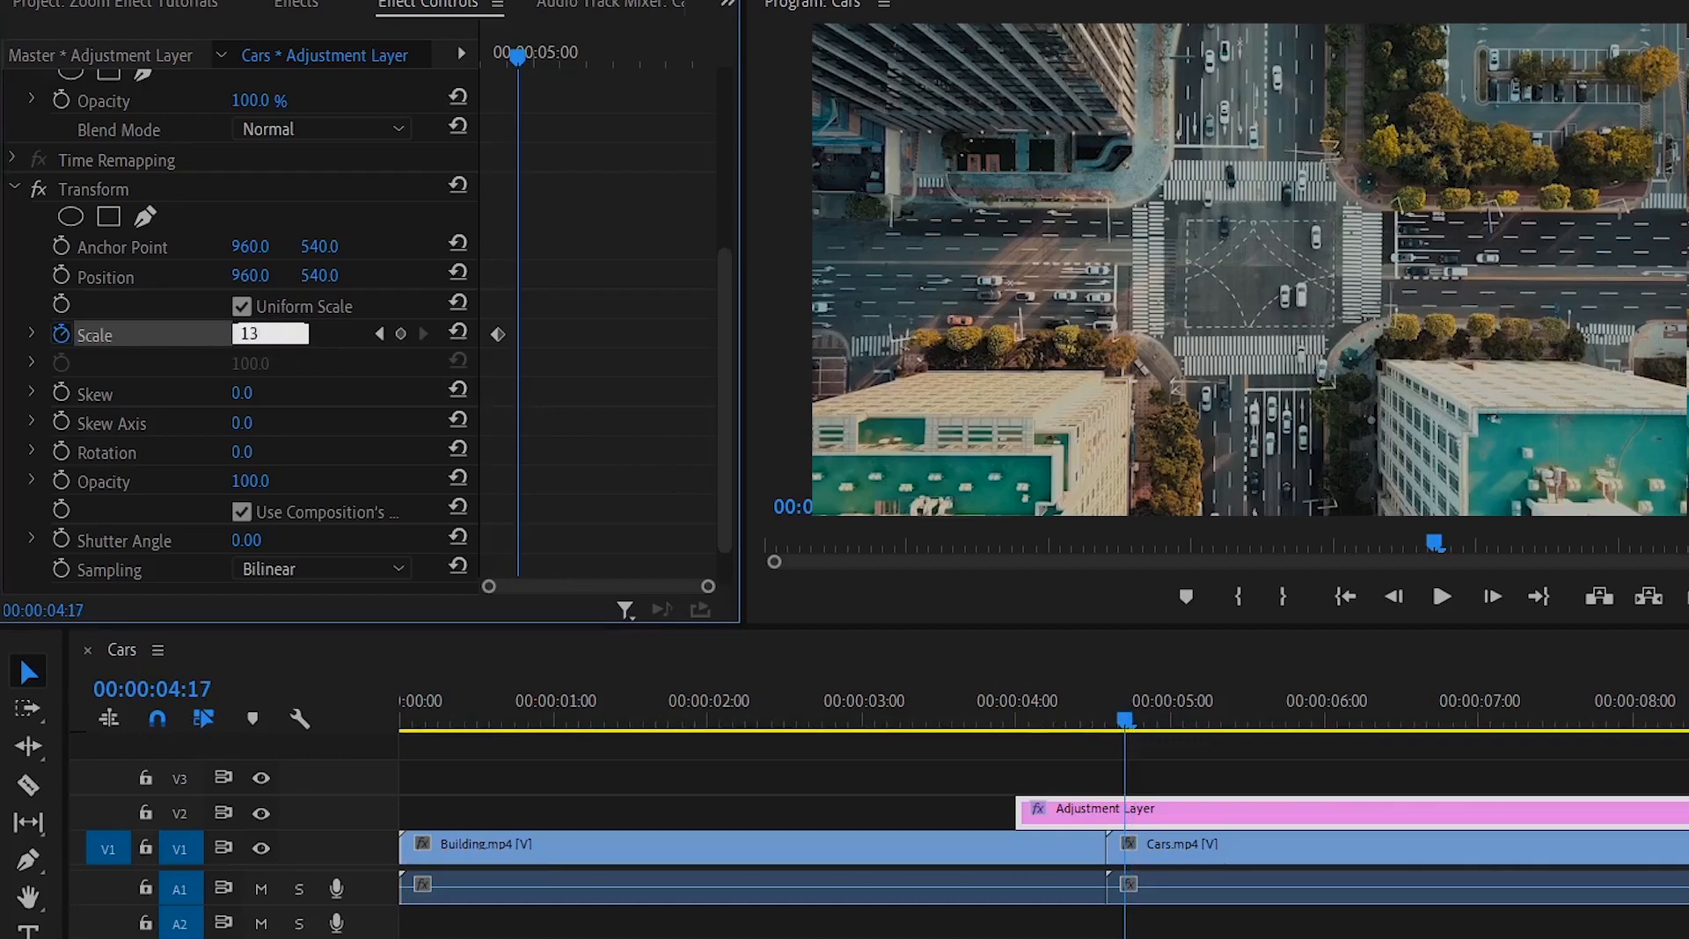
{"action": "type", "text": "134"}
{"action": "key", "text": "Return"}
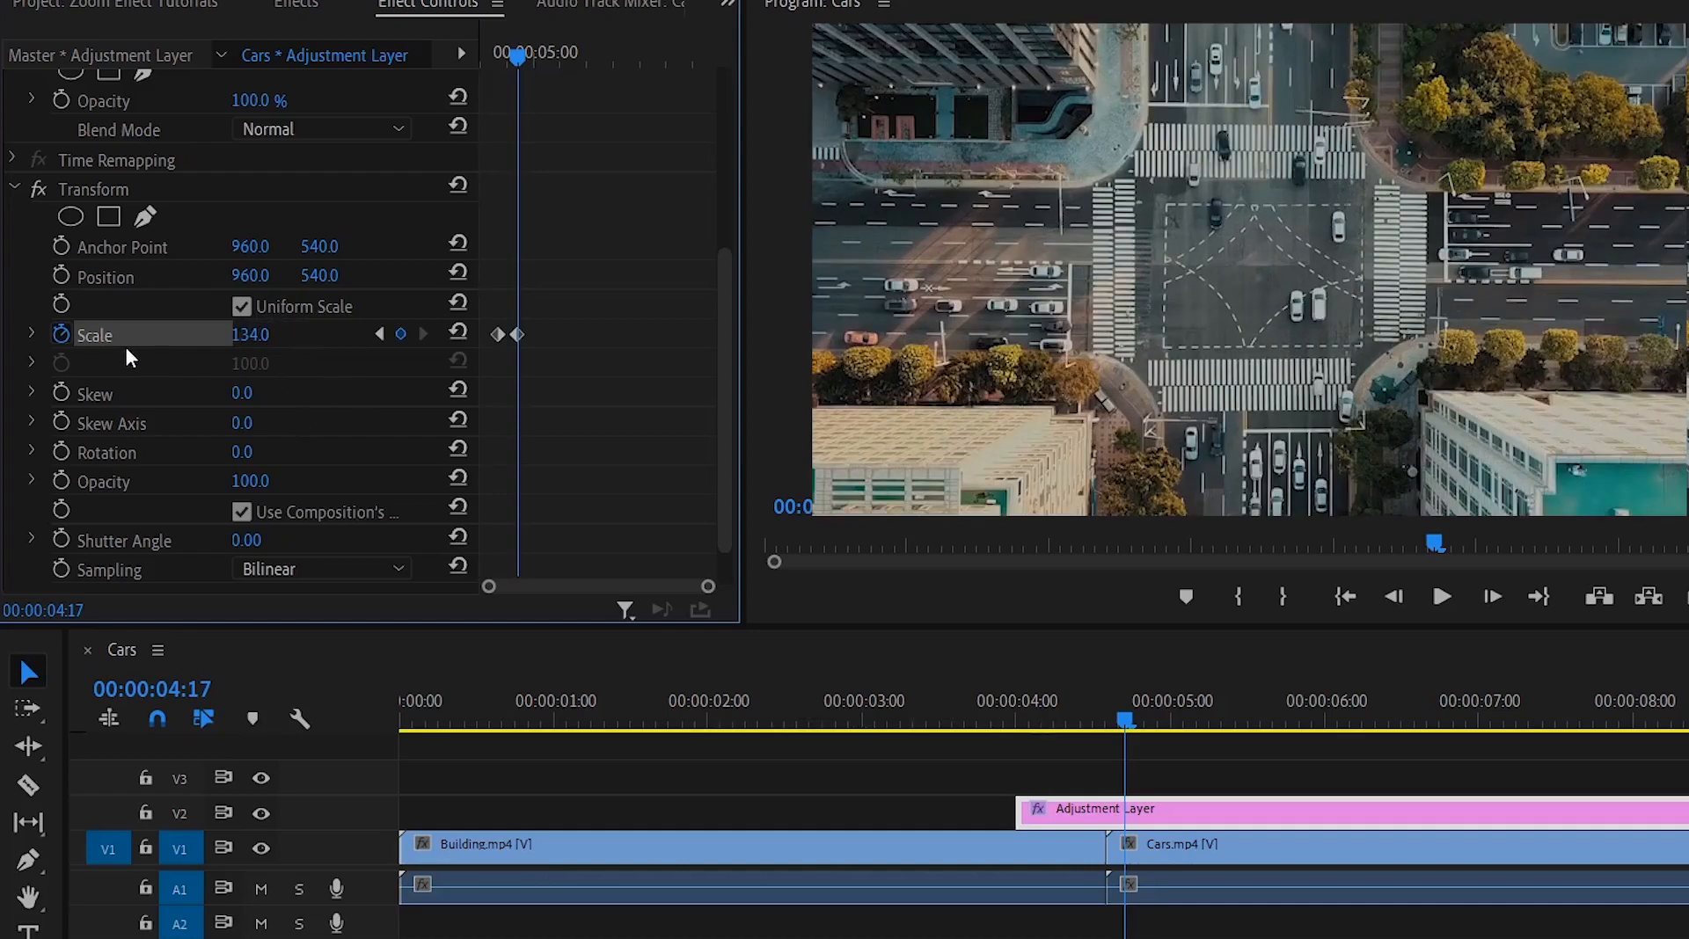
Step: Turn off the use of the composition's shutter angle in the Transform effect and set Shutter Angle to 200
{"action": "scroll", "coordinate": [293, 483], "scroll_direction": "down", "scroll_amount": 1}
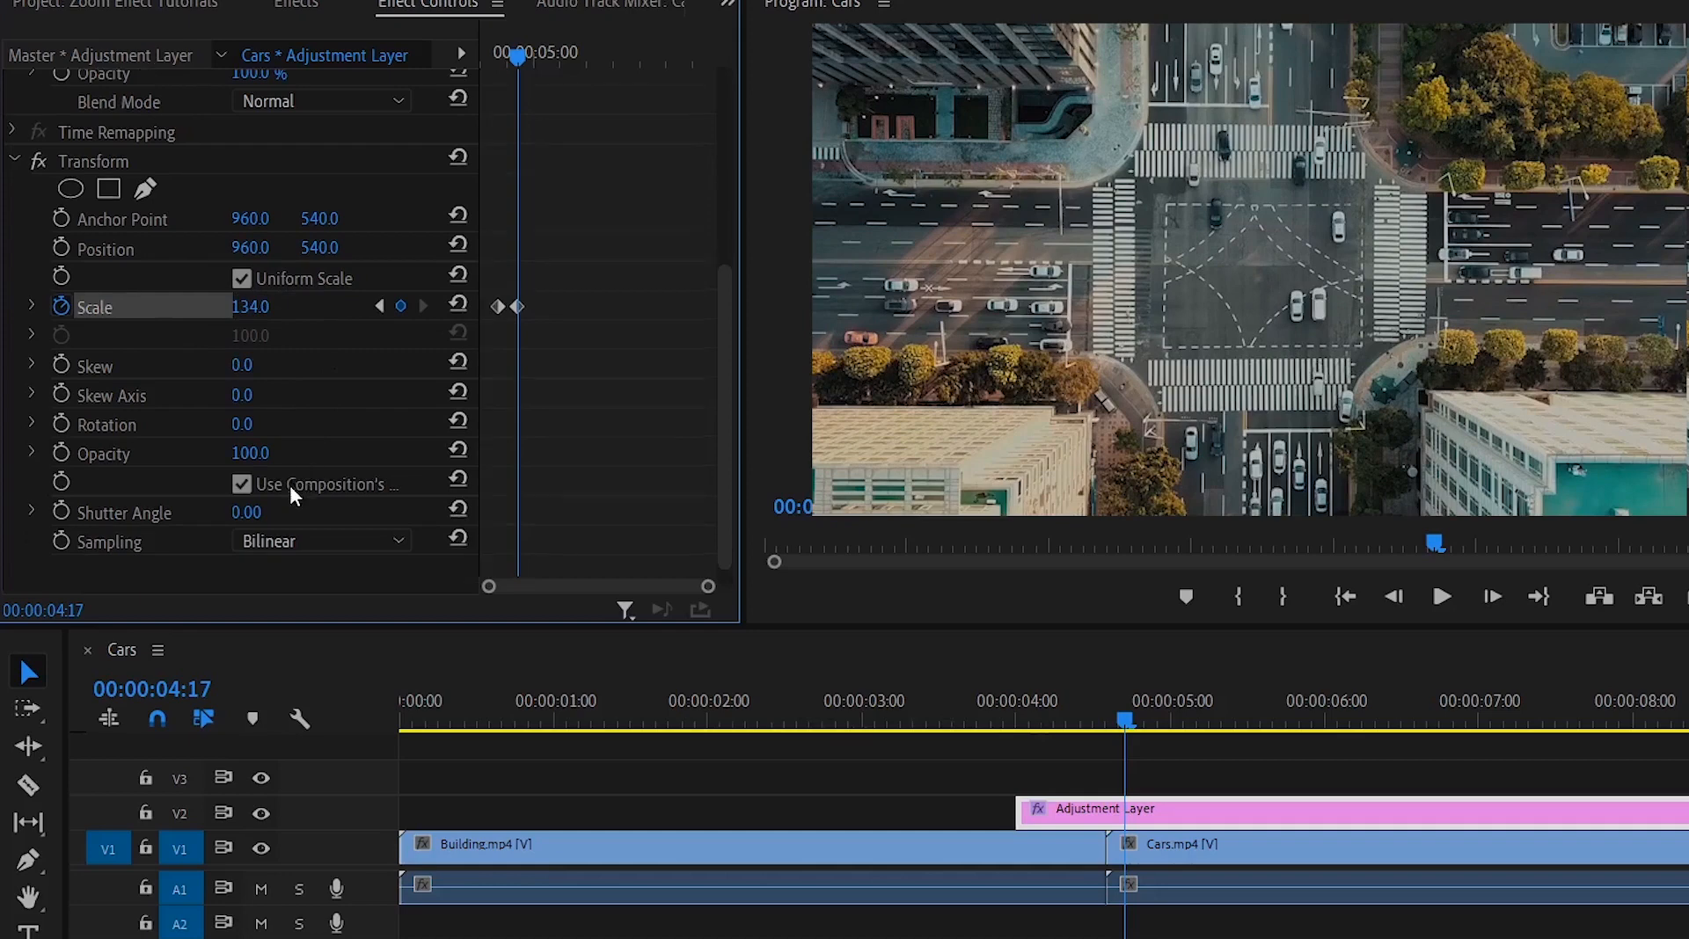
{"action": "left_click", "coordinate": [239, 486]}
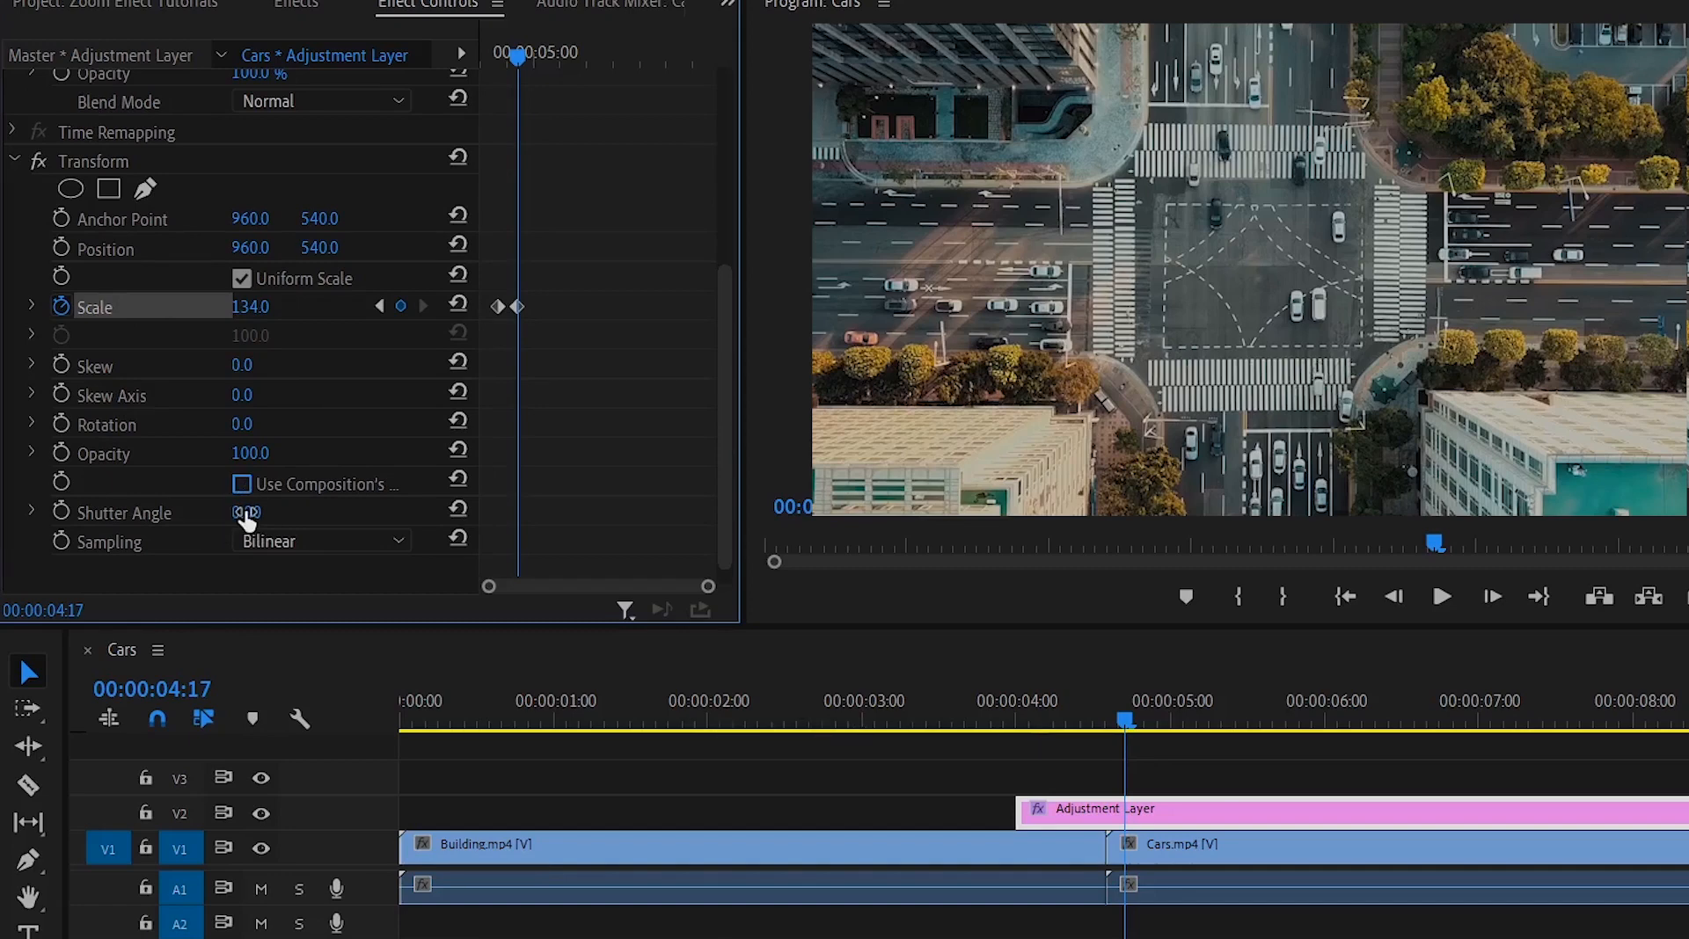
{"action": "left_click", "coordinate": [246, 512]}
{"action": "type", "text": "200"}
{"action": "key", "text": "Return"}
Step: Check the motion blur at 00:00:04:14 and set the Transform effect's Shutter Angle to 300
{"action": "mouse_move", "coordinate": [510, 57]}
{"action": "left_mouse_down"}
{"action": "mouse_move", "coordinate": [483, 51]}
{"action": "mouse_move", "coordinate": [506, 62]}
{"action": "left_mouse_up"}
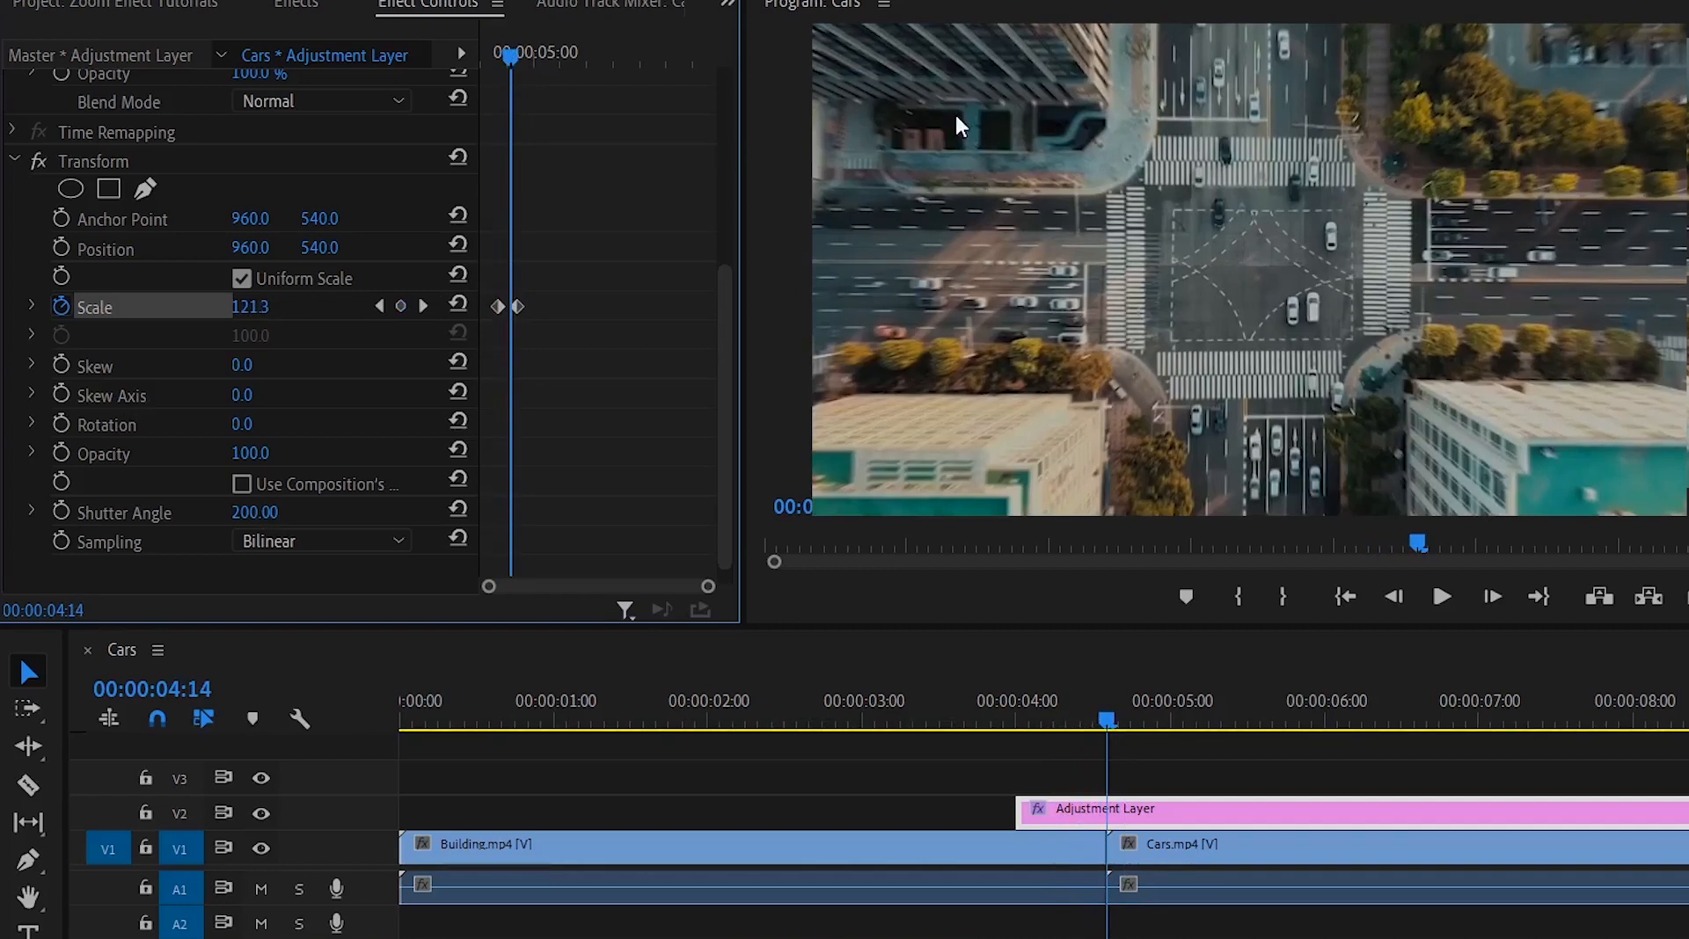
{"action": "left_click", "coordinate": [262, 510]}
{"action": "type", "text": "300"}
{"action": "key", "text": "Return"}
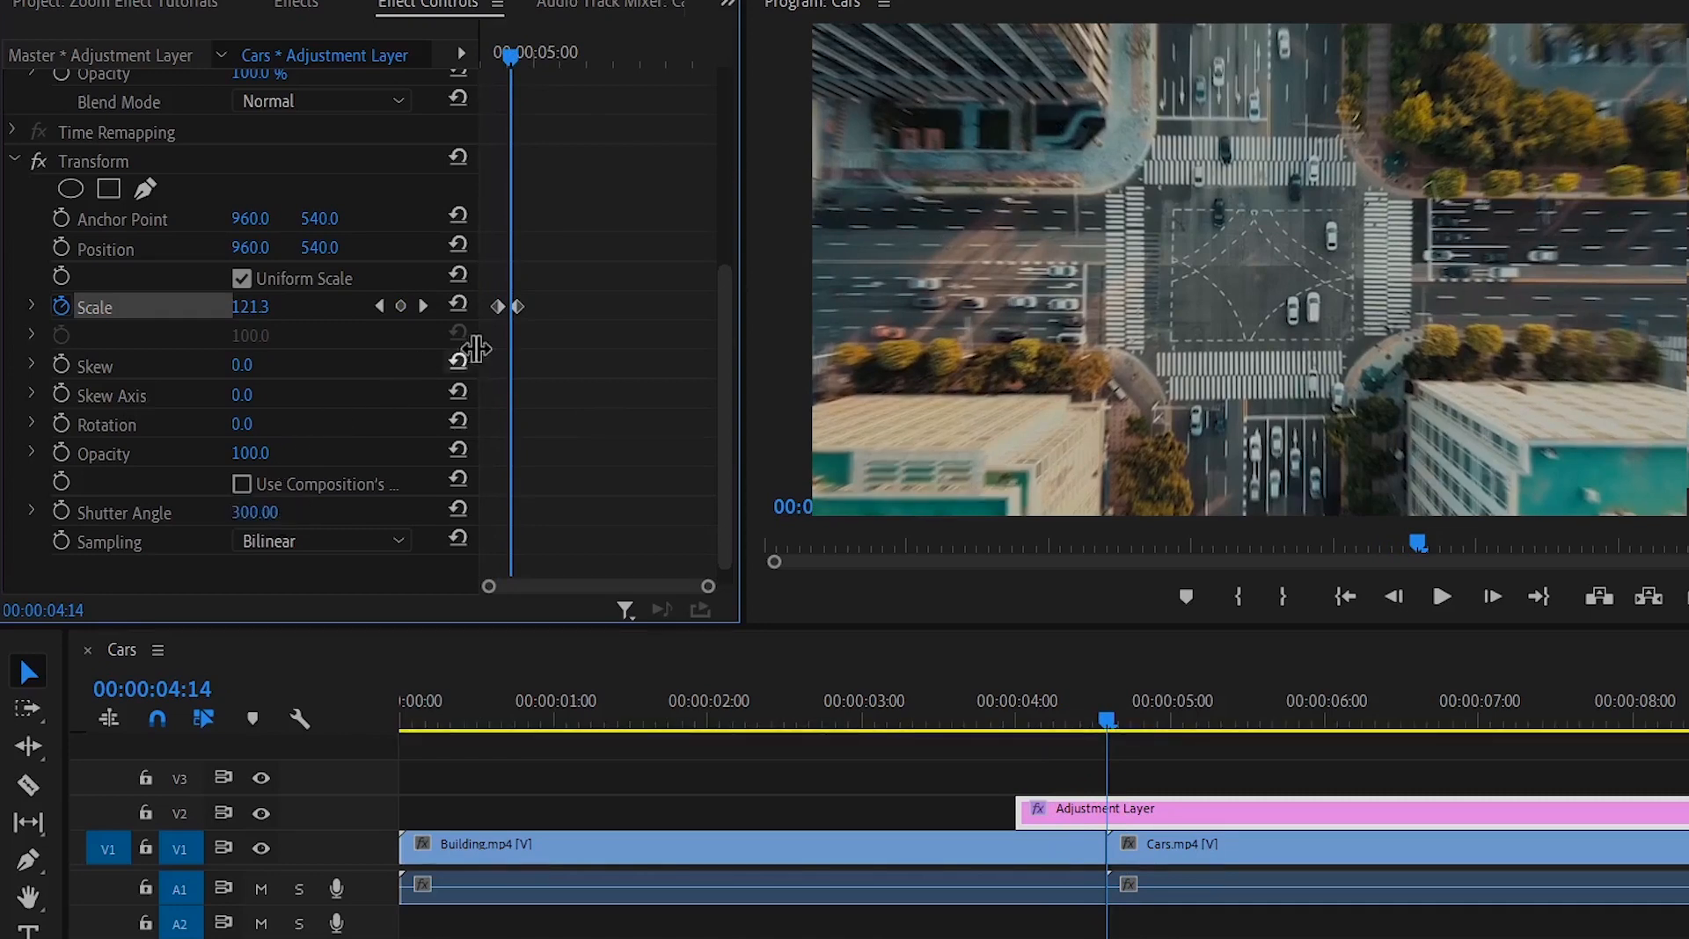
Step: Move the second Scale keyframe further from the first to lengthen the zoom, and play the transition from 00:00:04:06
{"action": "left_click_drag", "start_coordinate": [518, 306], "coordinate": [526, 306]}
{"action": "left_click_drag", "start_coordinate": [510, 57], "coordinate": [492, 56]}
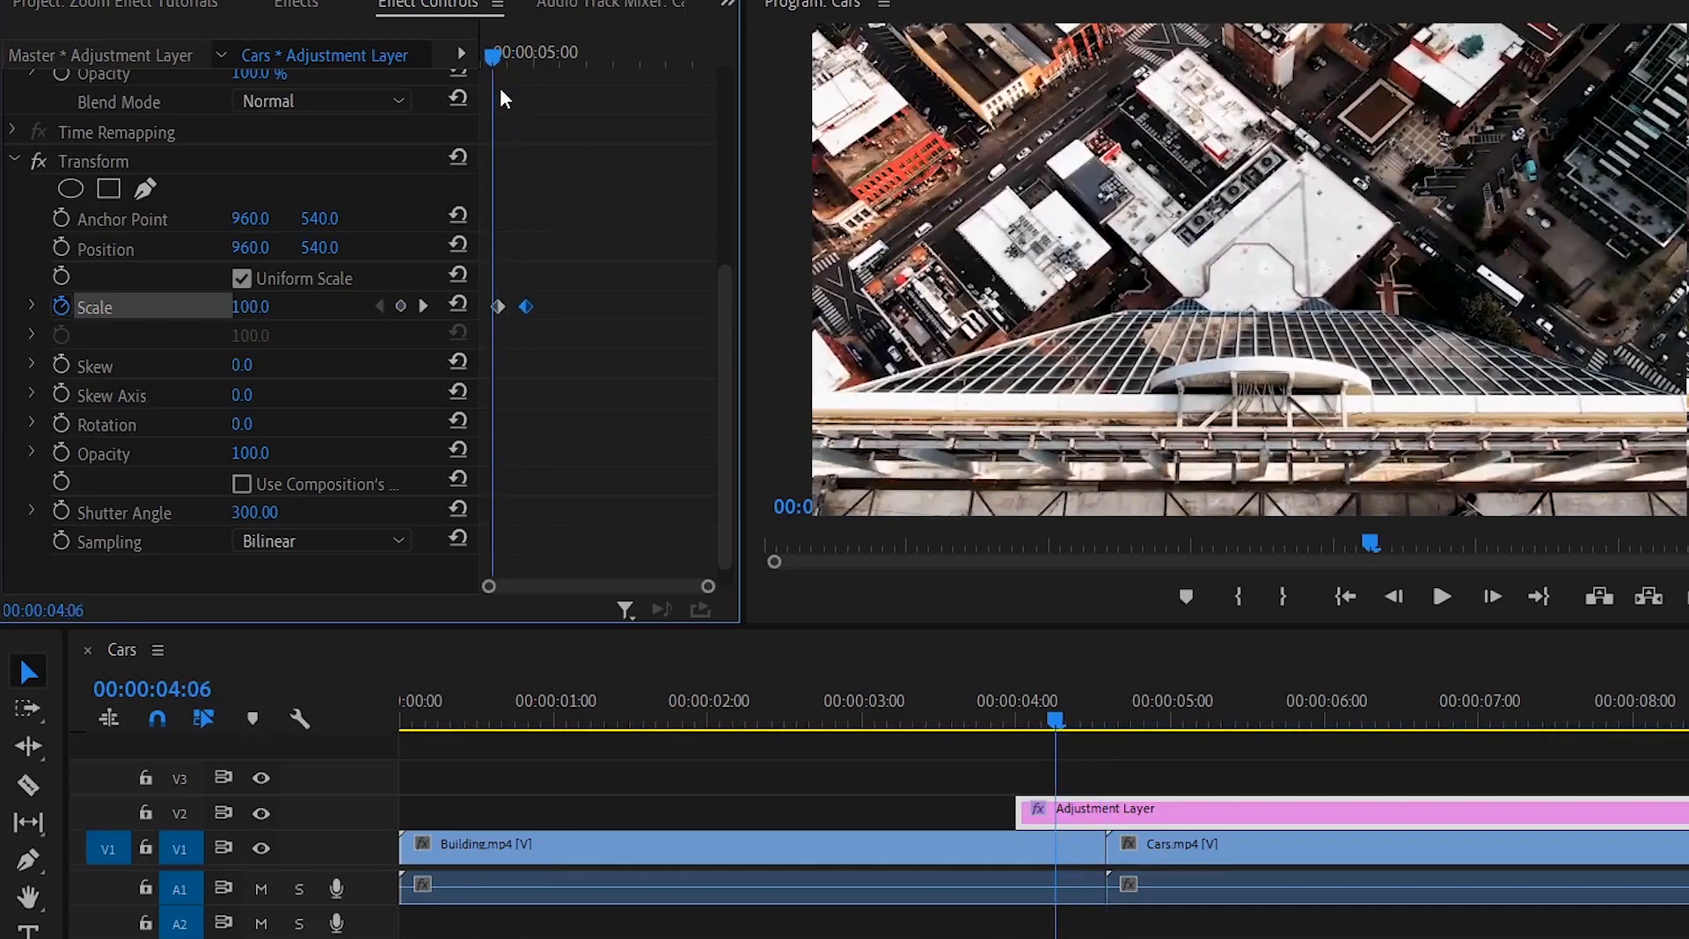
{"action": "key", "text": "space"}
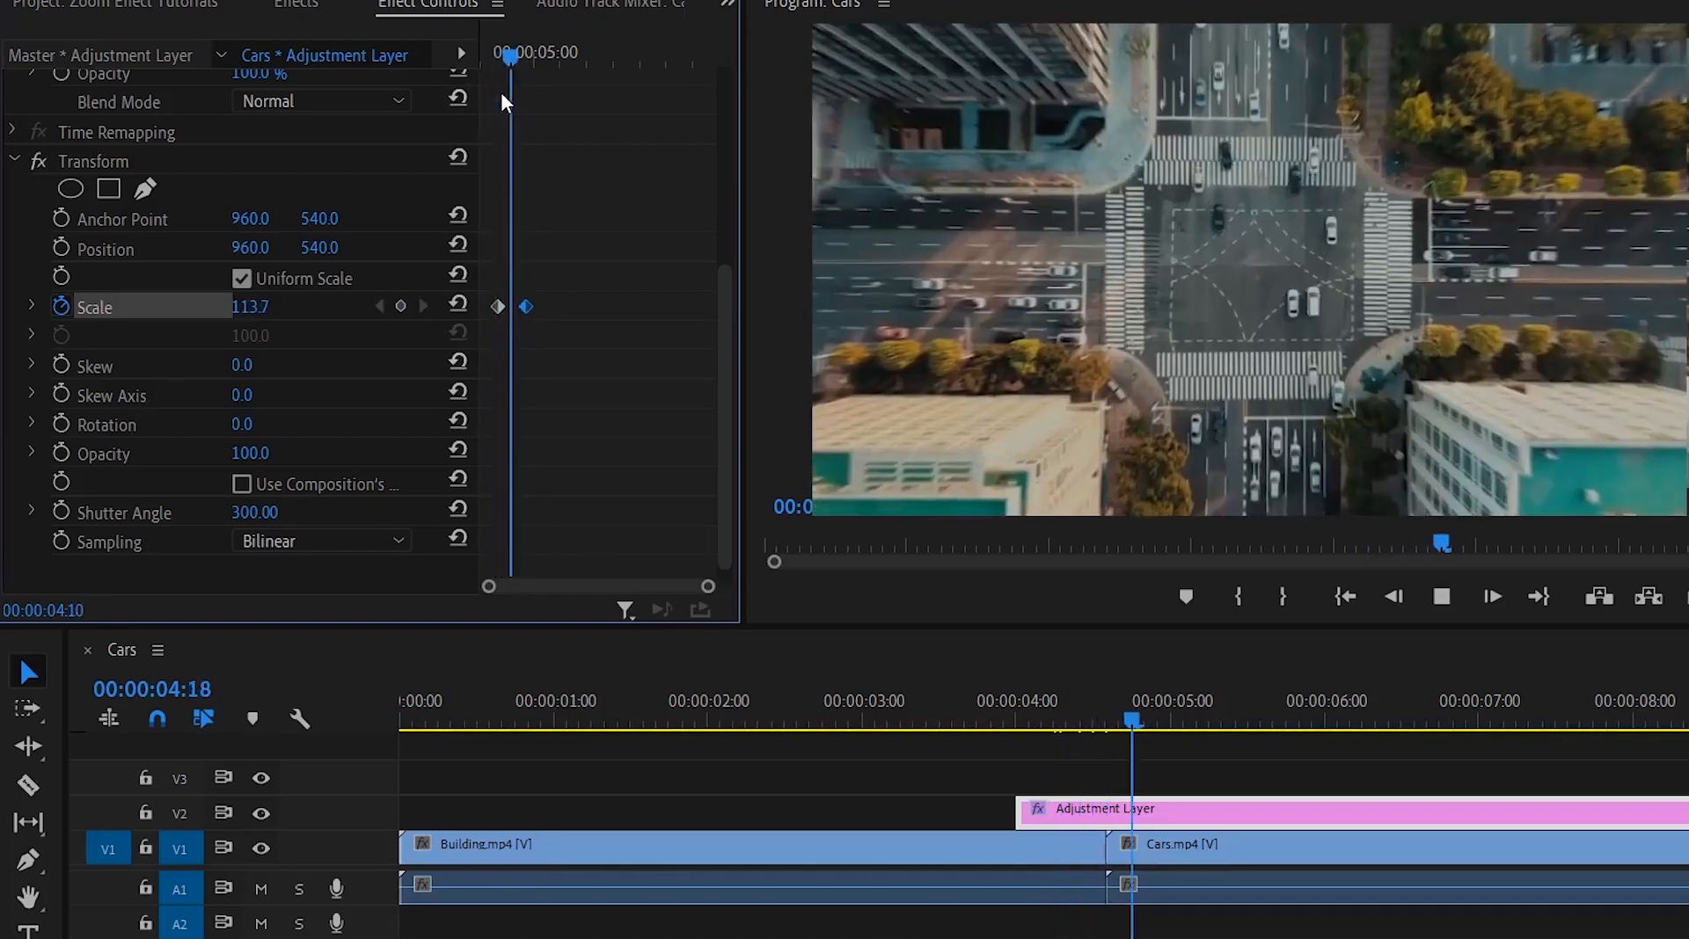
Step: Set the playhead to 00:00:04:15 and increase the Transform effect's Shutter Angle to 360
{"action": "mouse_move", "coordinate": [535, 55]}
{"action": "left_mouse_down"}
{"action": "mouse_move", "coordinate": [498, 55]}
{"action": "mouse_move", "coordinate": [516, 53]}
{"action": "left_mouse_up"}
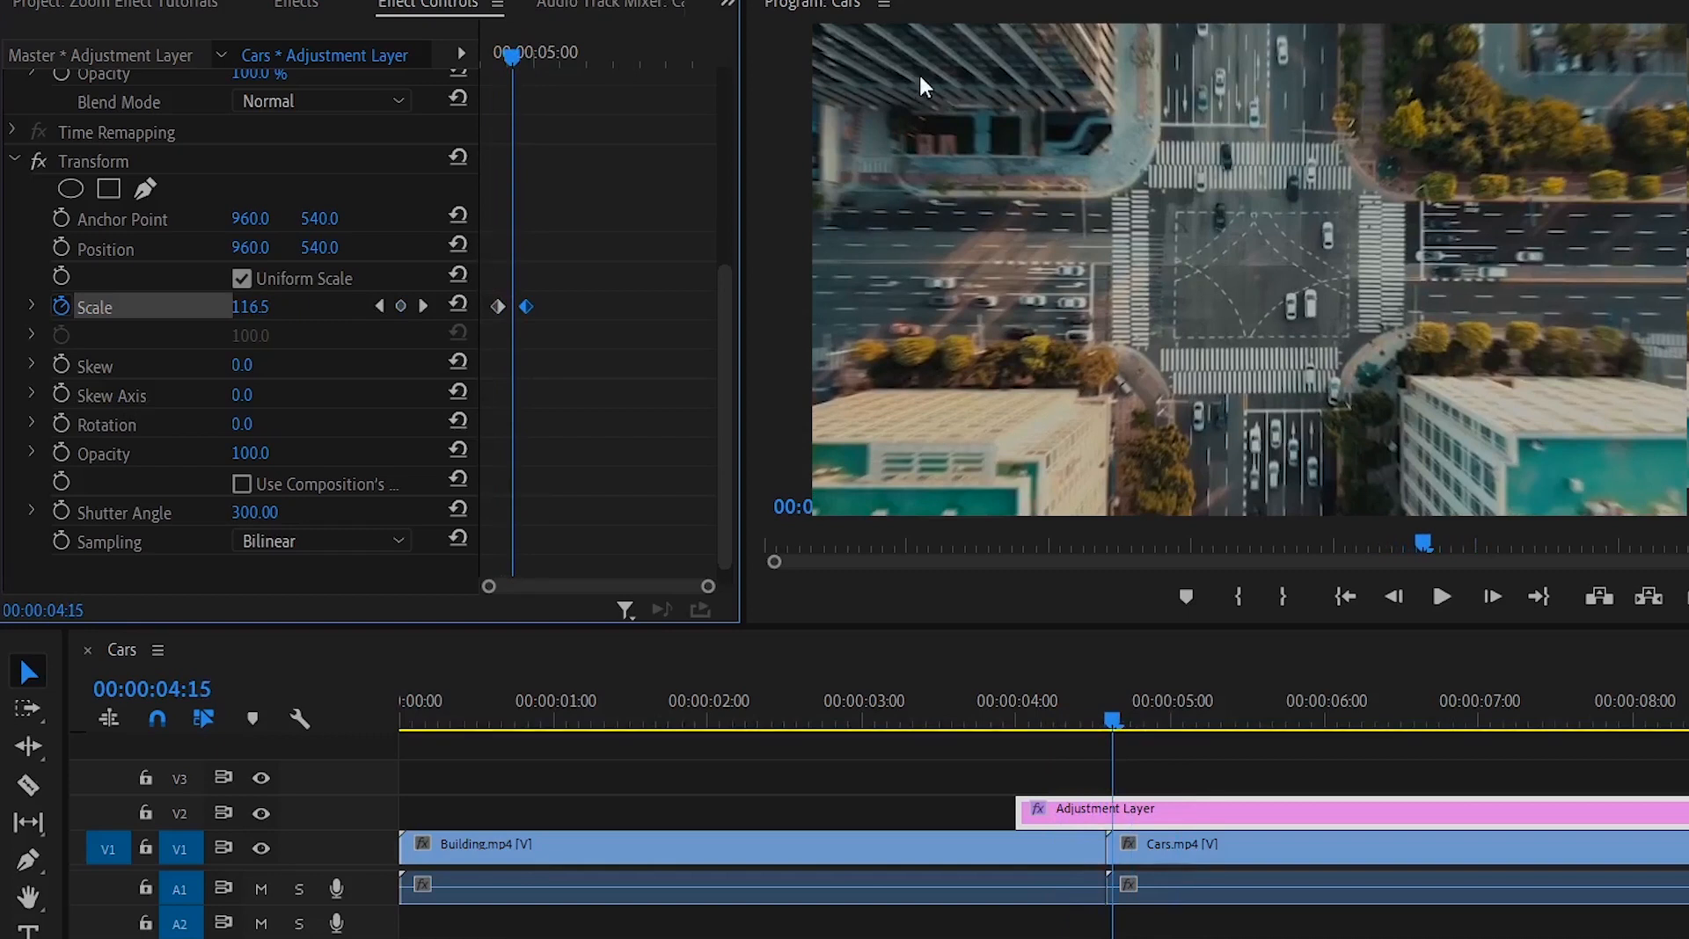
{"action": "left_click_drag", "start_coordinate": [261, 516], "coordinate": [315, 516]}
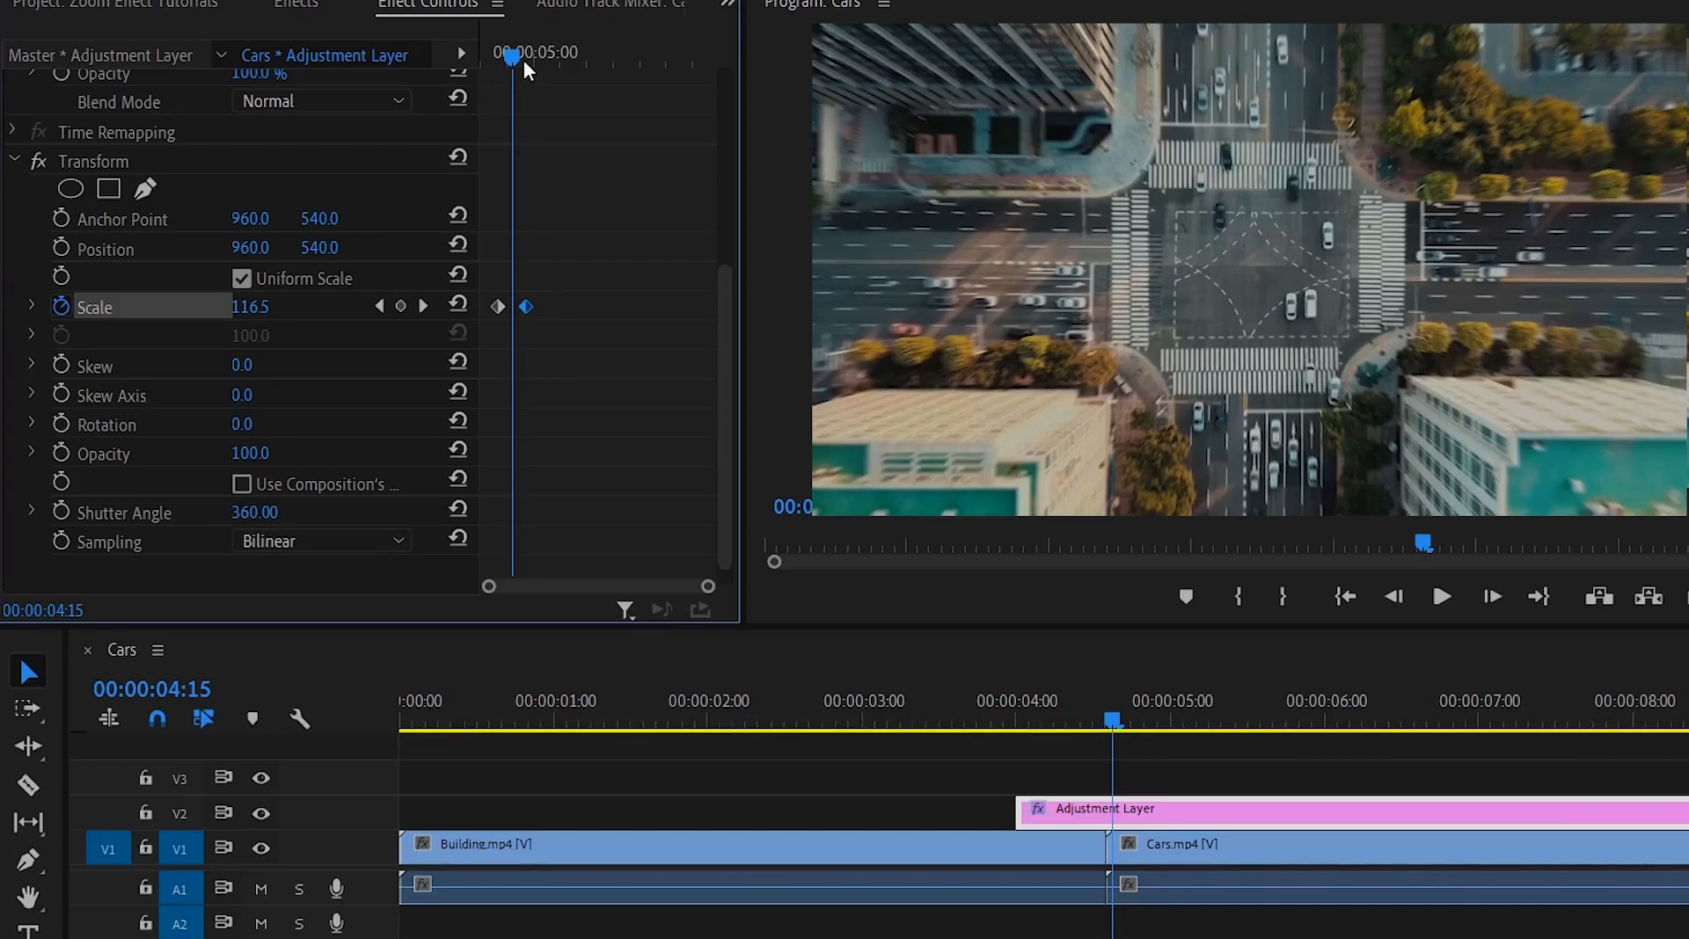
{"action": "mouse_move", "coordinate": [524, 60]}
{"action": "left_mouse_down"}
{"action": "mouse_move", "coordinate": [493, 49]}
{"action": "mouse_move", "coordinate": [510, 55]}
{"action": "left_mouse_up"}
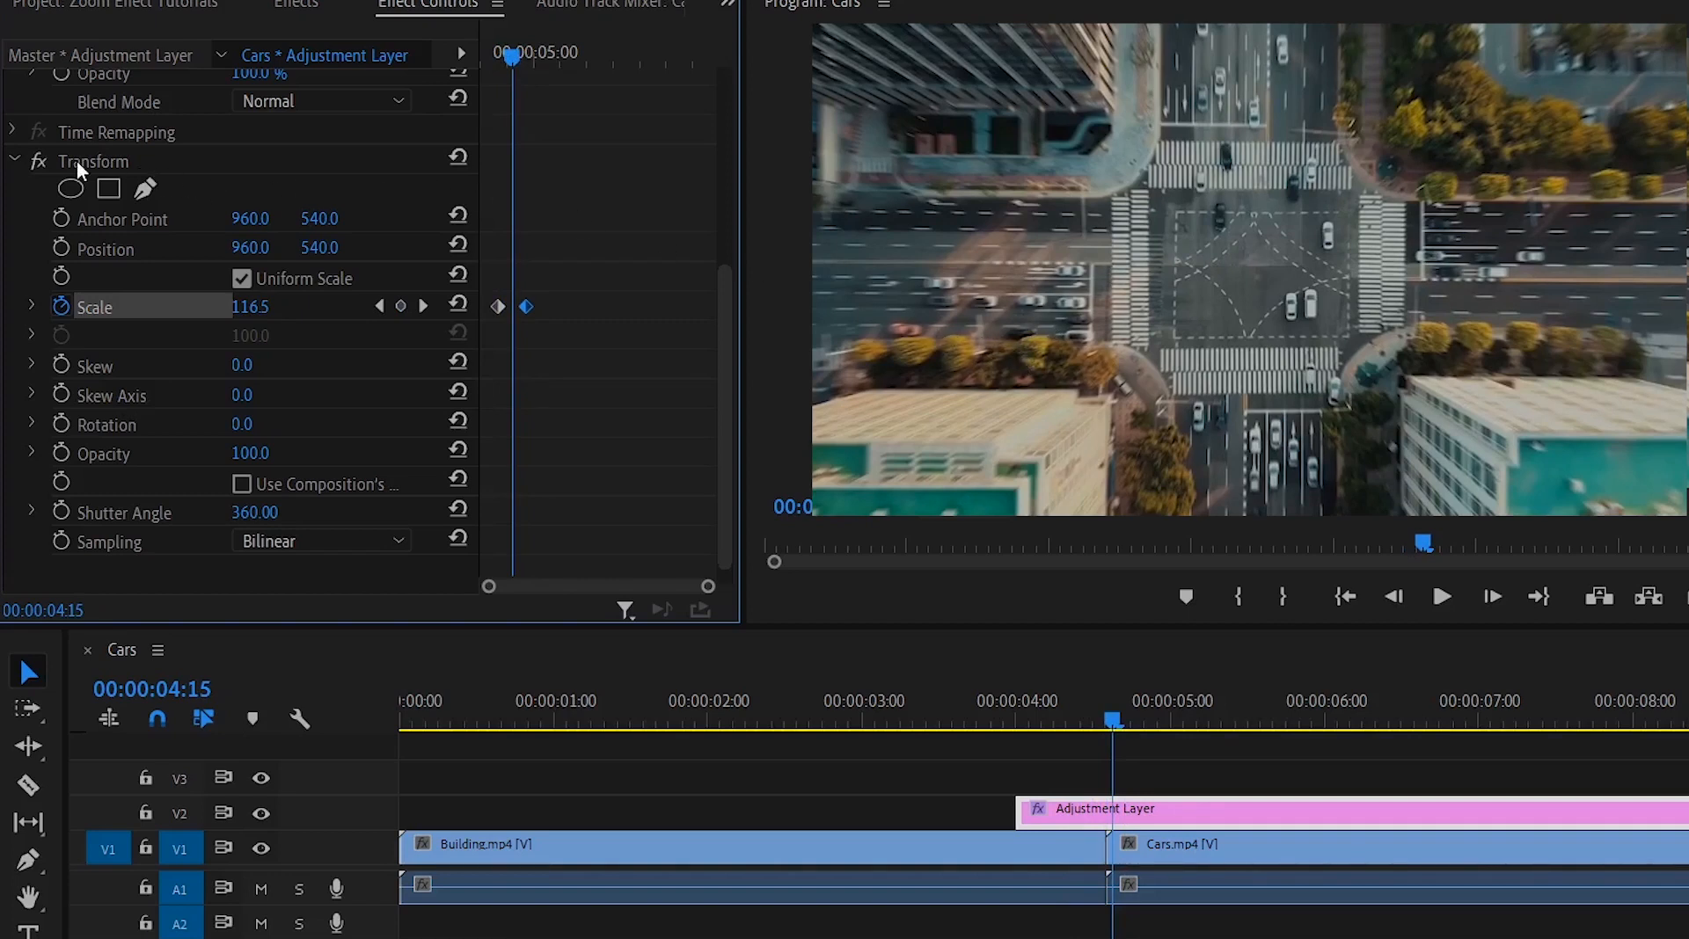
Step: Save the adjustment layer's Transform effect as a preset named "Zoom blur" with the Scale type
{"action": "left_click", "coordinate": [112, 164]}
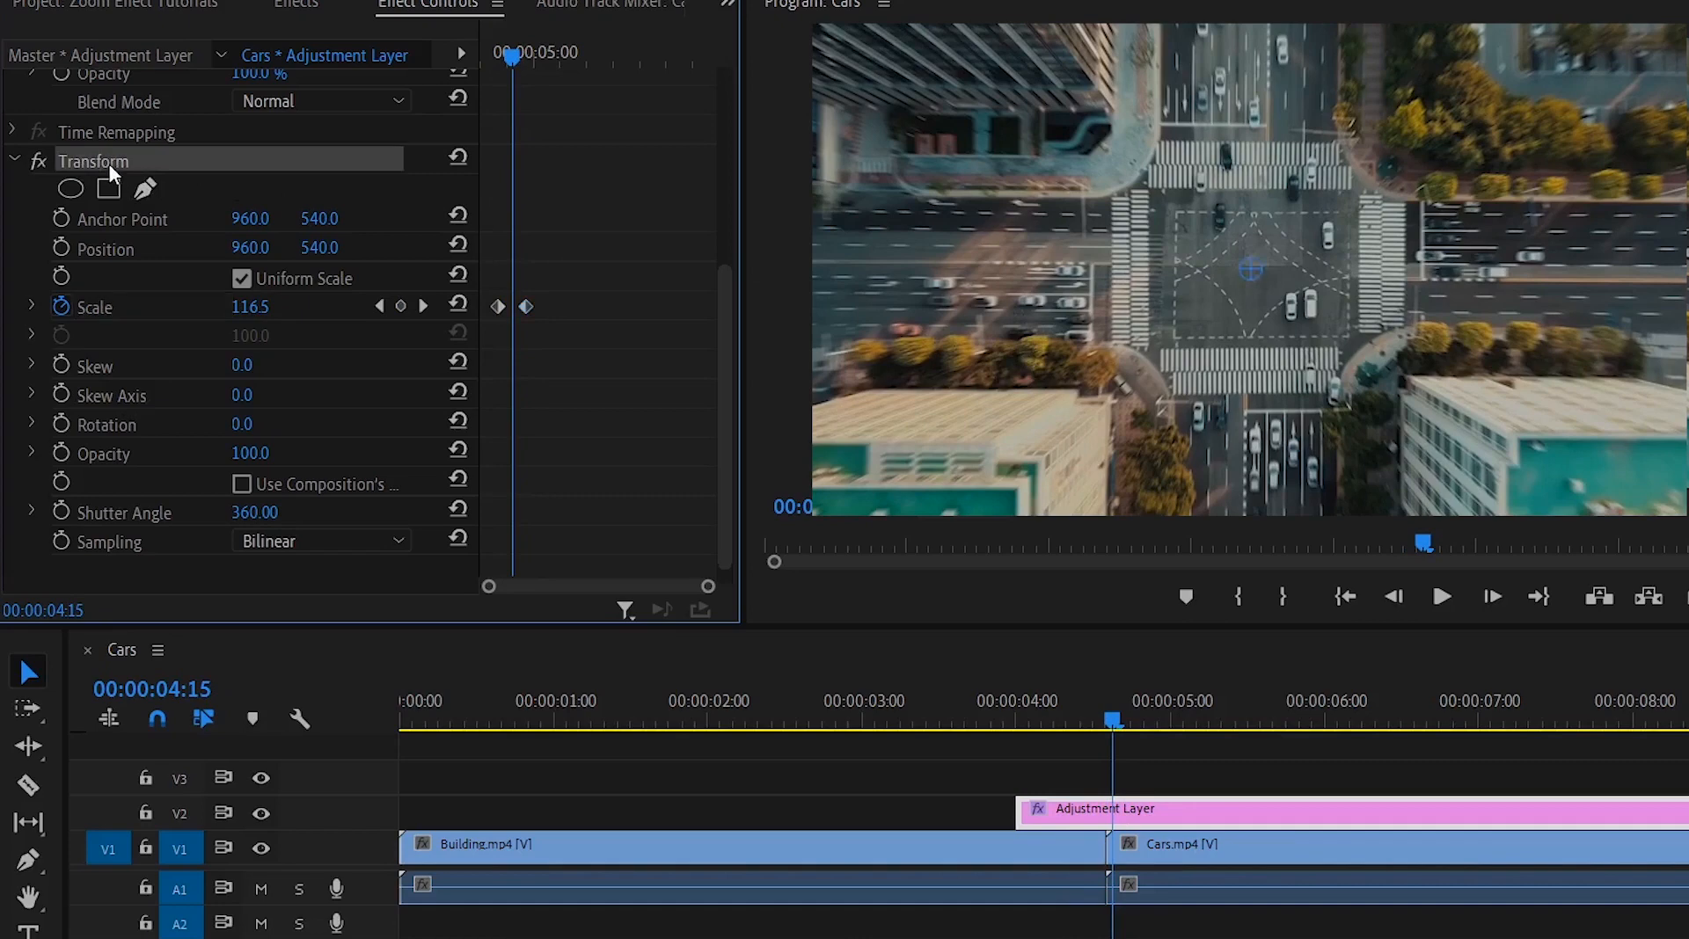
{"action": "right_click", "coordinate": [202, 163]}
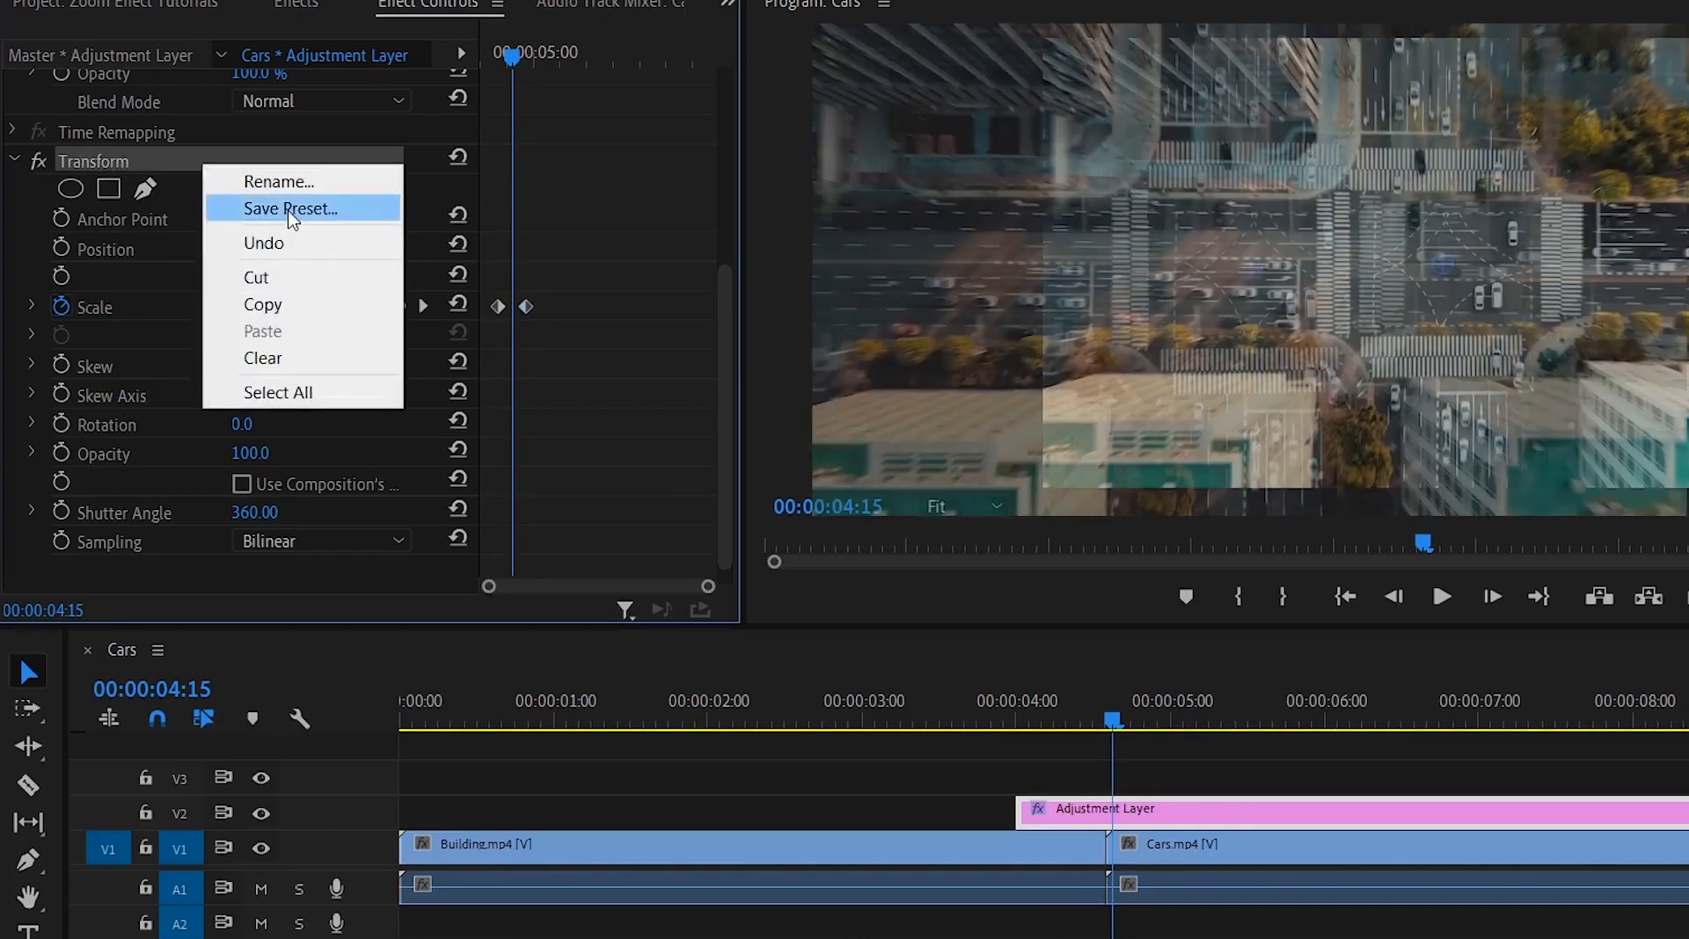
{"action": "left_click", "coordinate": [293, 211]}
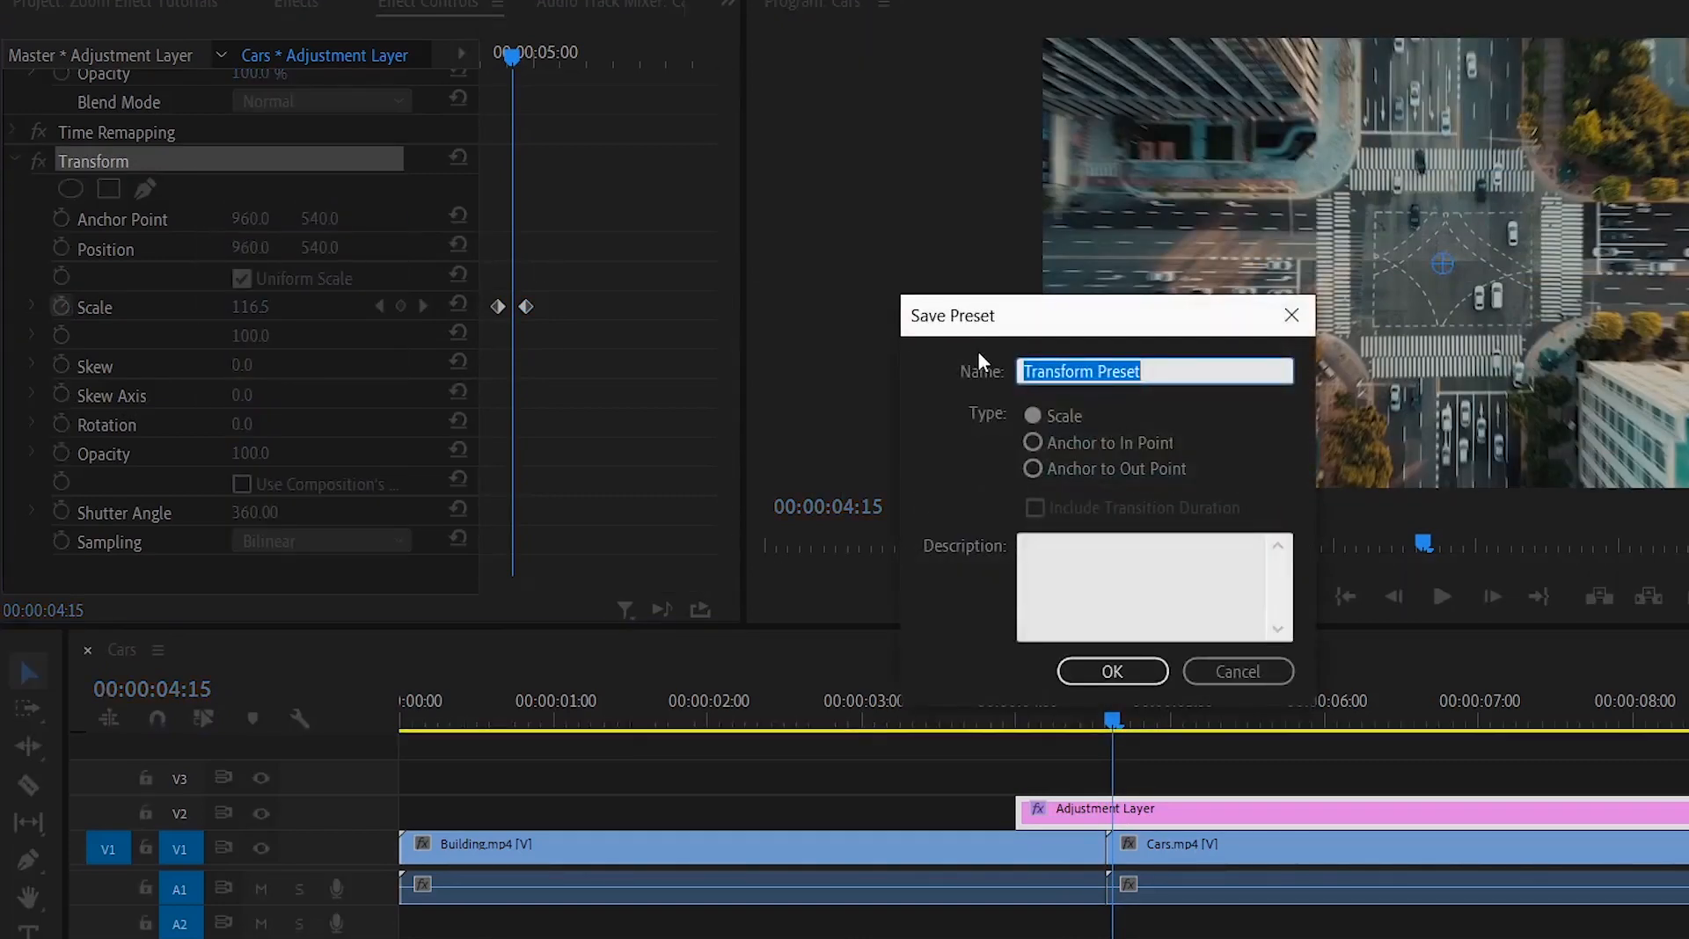
{"action": "type", "text": "ZOOM"}
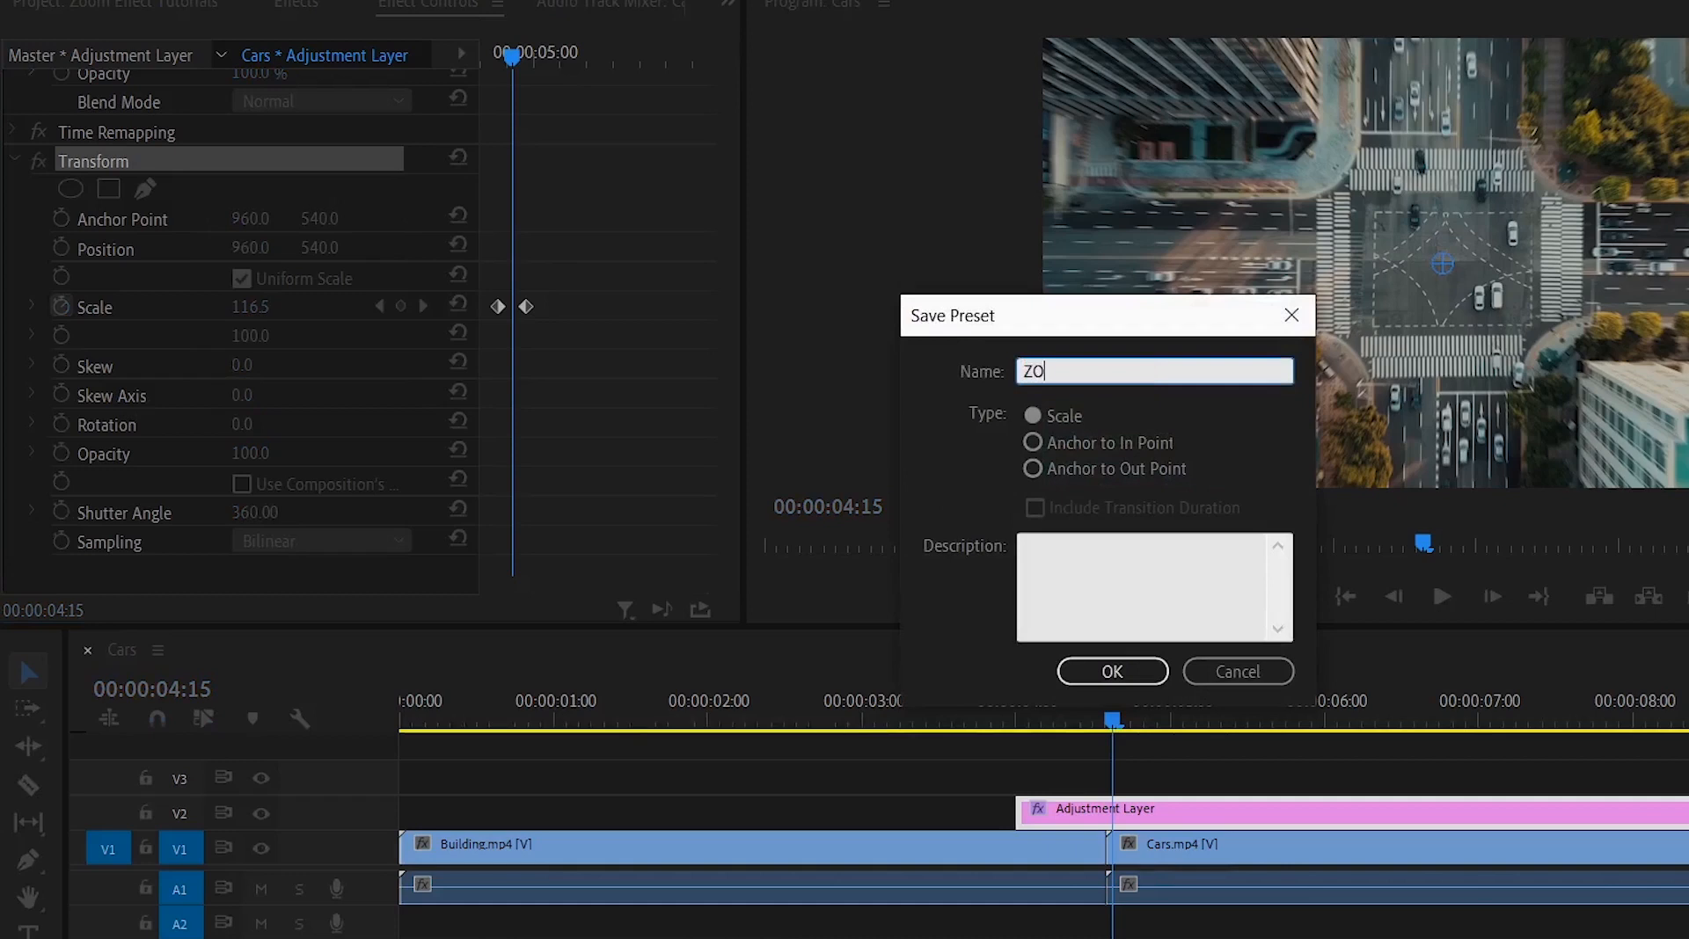
{"action": "key", "text": "BackSpace"}
{"action": "key", "text": "BackSpace"}
{"action": "key", "text": "BackSpace"}
{"action": "type", "text": "oom blur"}
{"action": "left_click", "coordinate": [1117, 671]}
Step: Play the zoom transition from 00:00:04:03 and put the playhead at 00:00:04:12 to inspect the blur
{"action": "left_click_drag", "start_coordinate": [1055, 720], "coordinate": [1034, 718]}
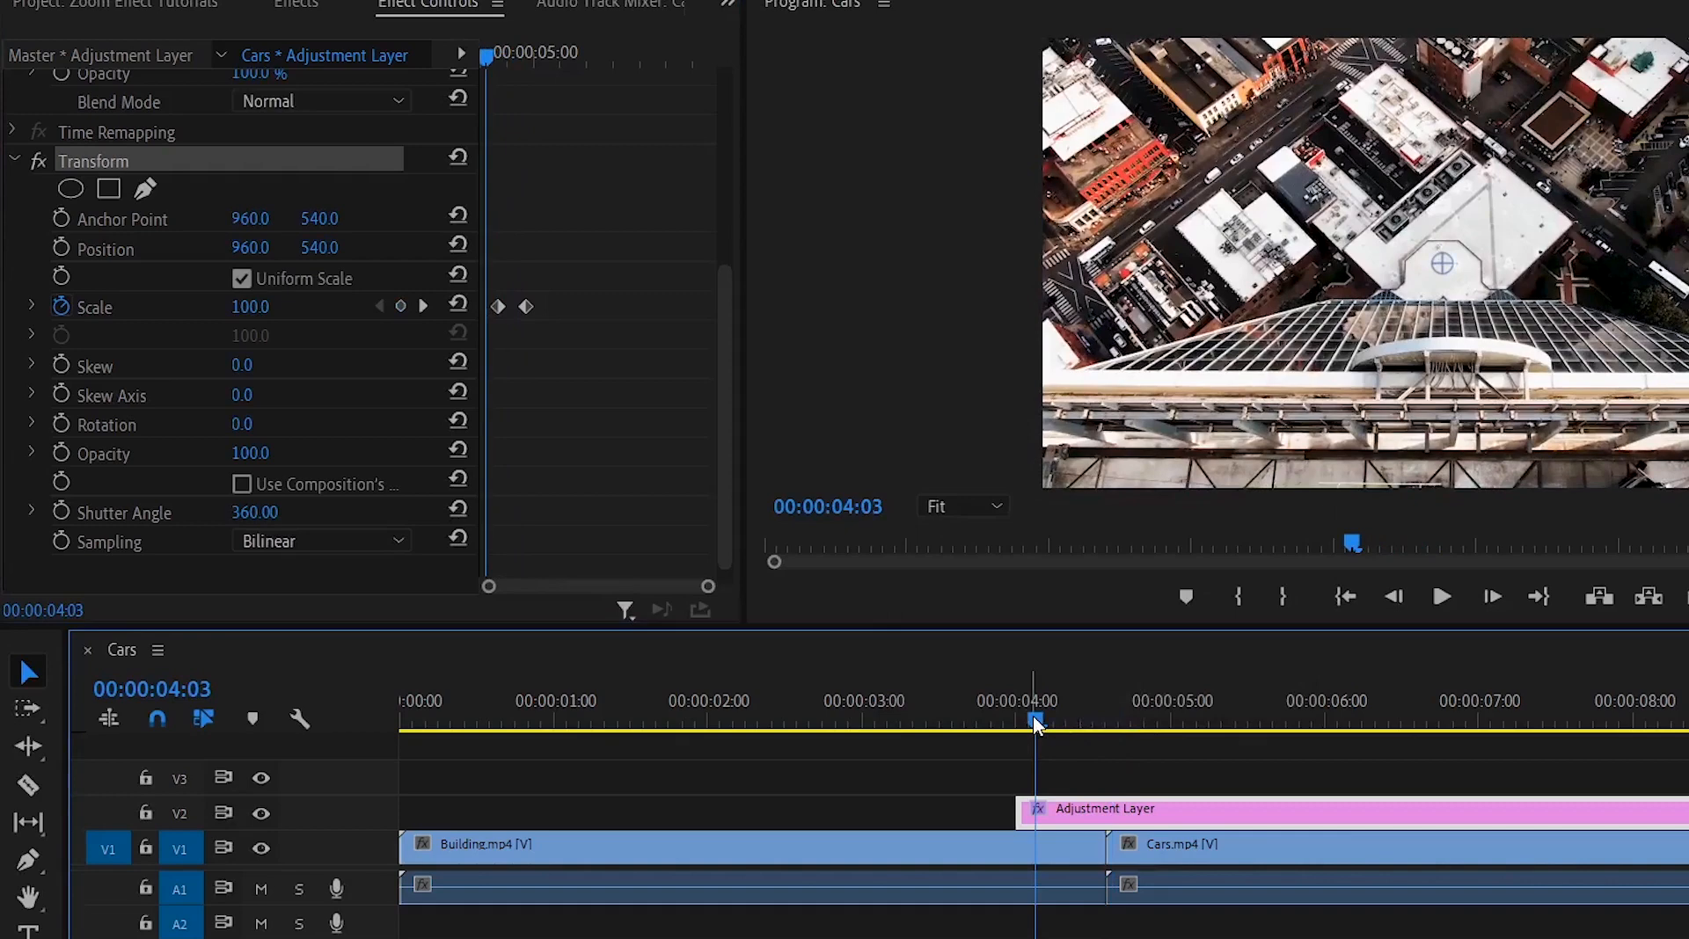
{"action": "key", "text": "space"}
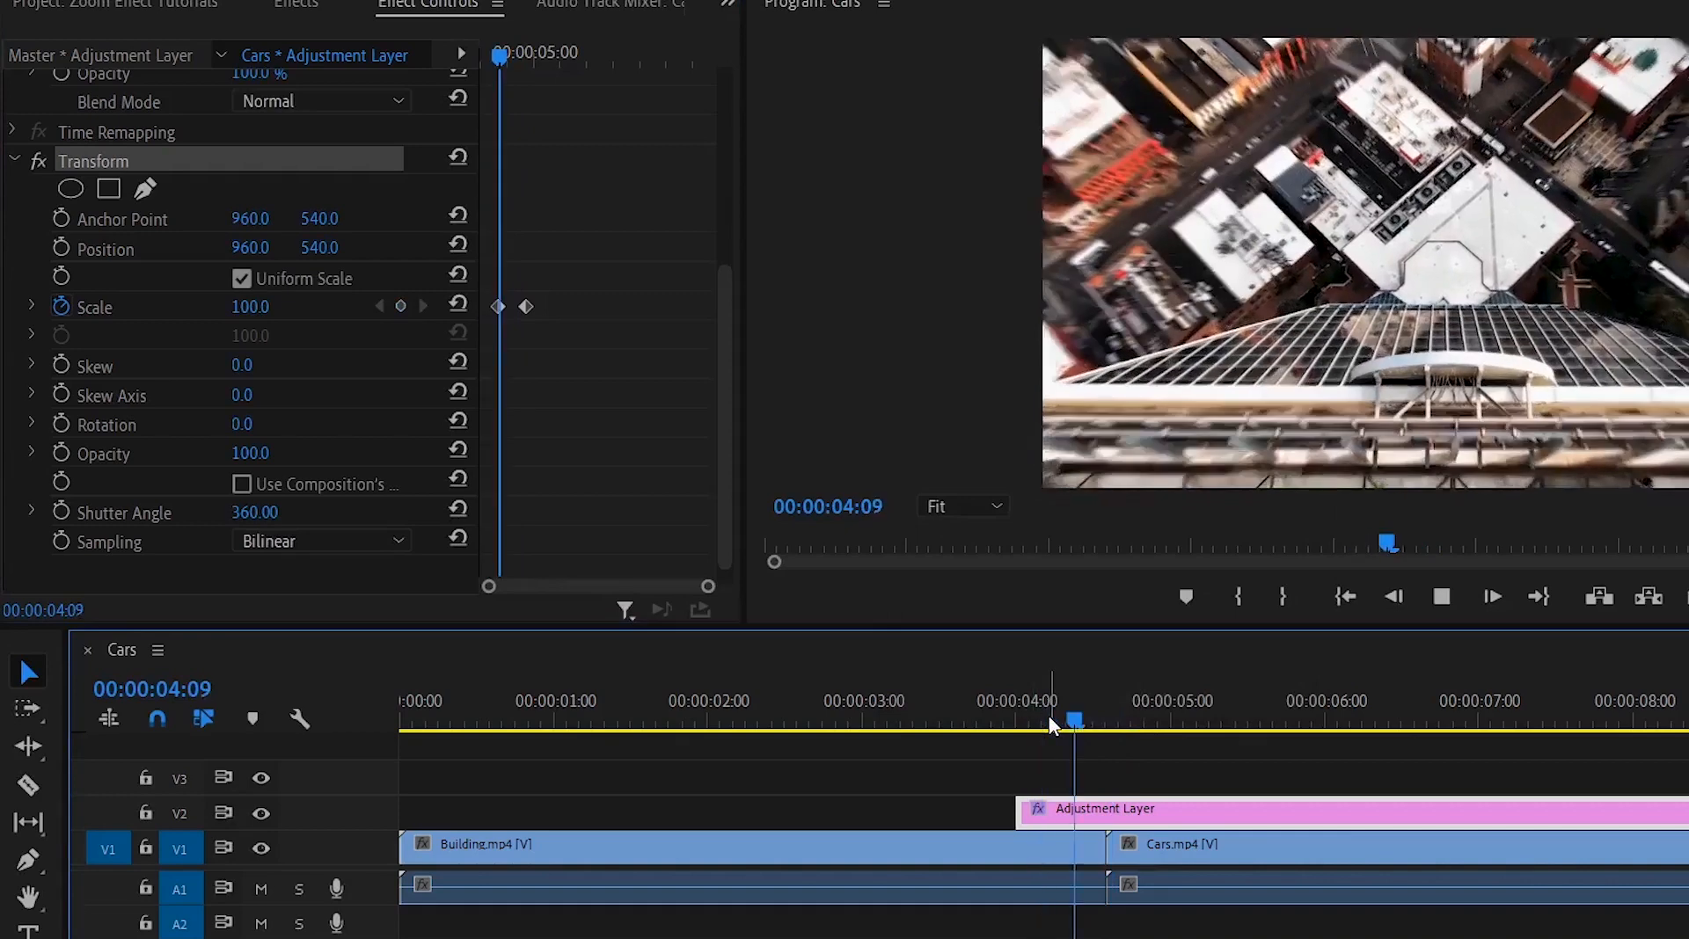
{"action": "key", "text": "space"}
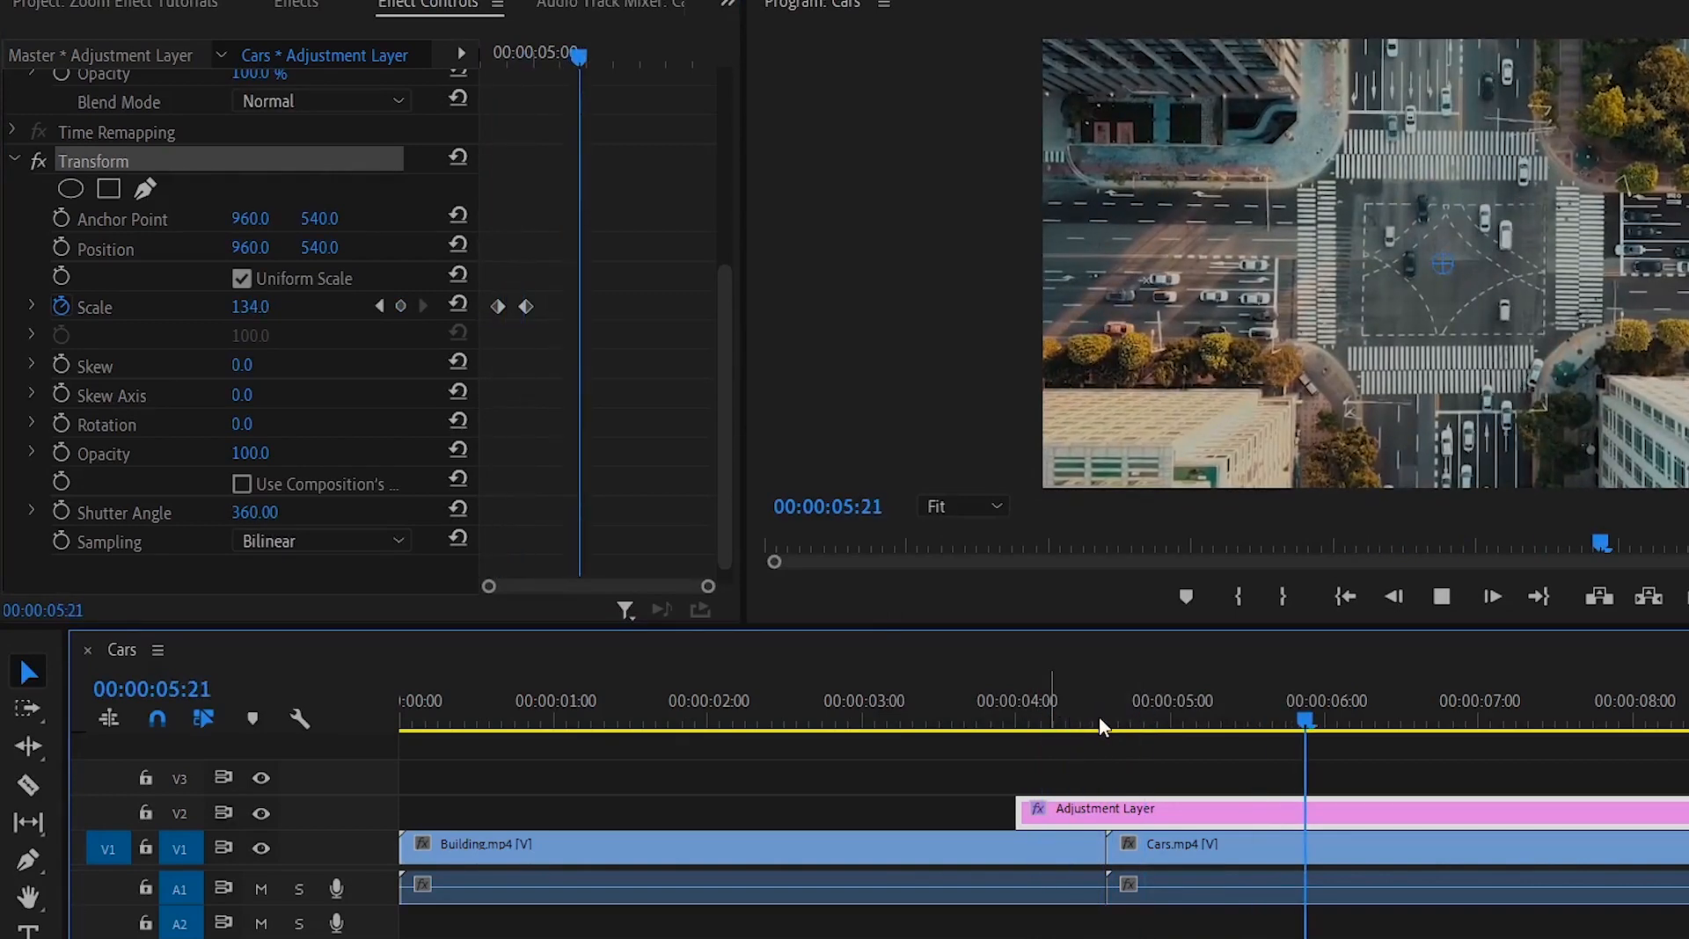
{"action": "left_click", "coordinate": [1095, 724]}
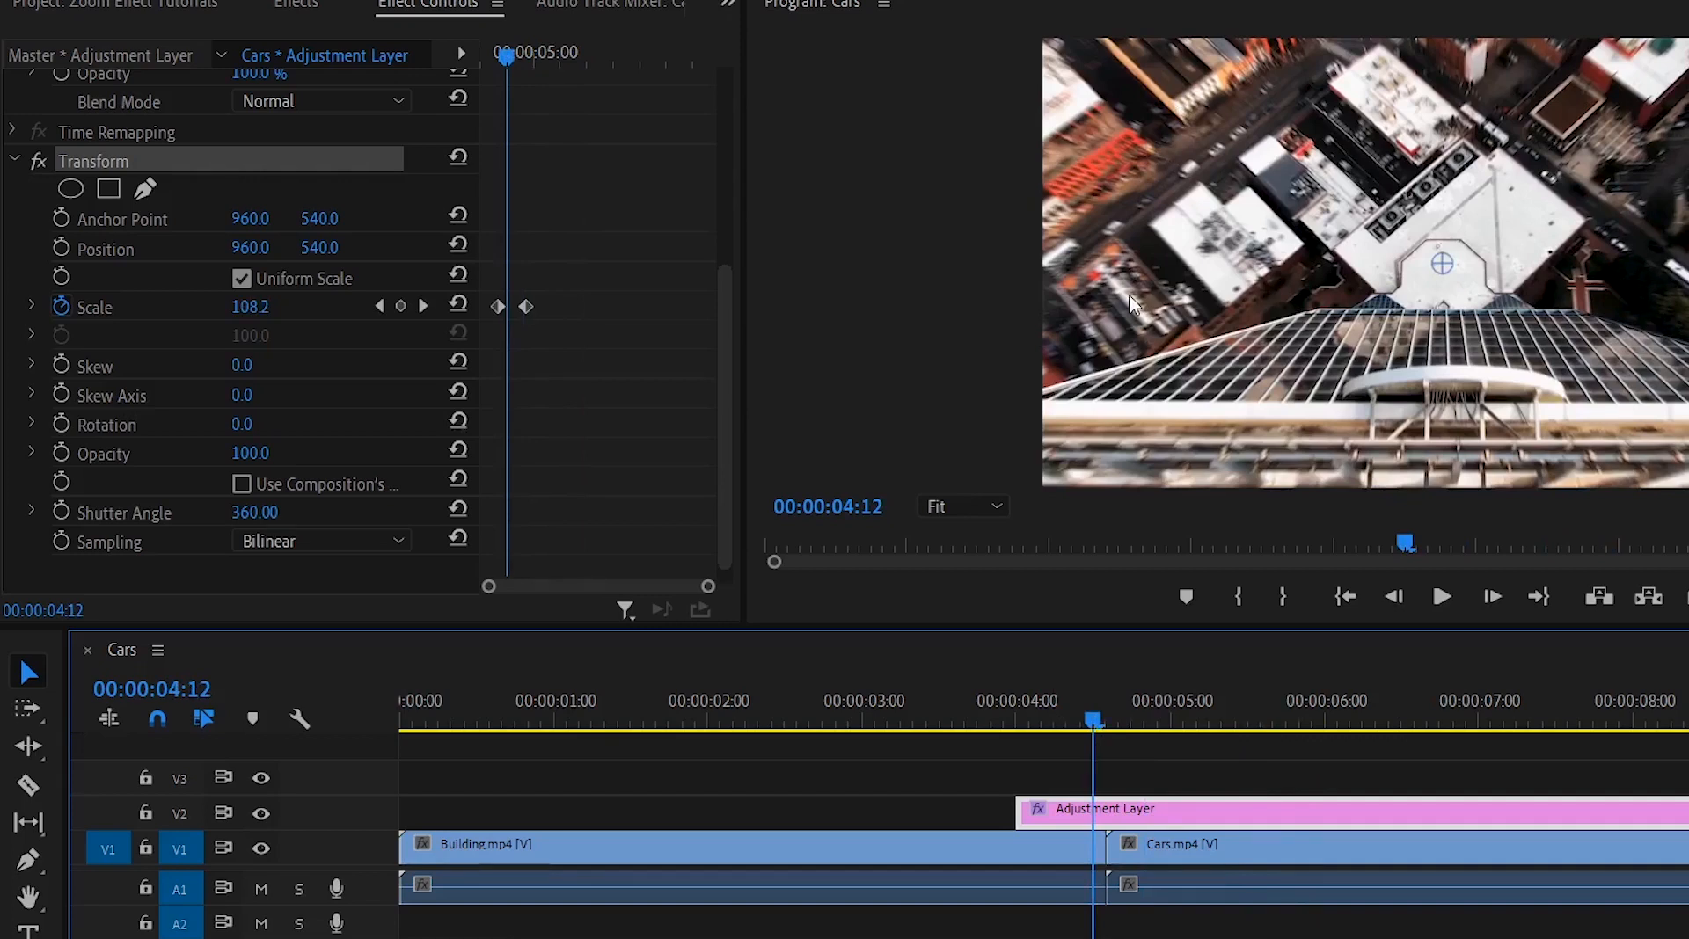
Step: Clear the effects search and select the saved Zoom blur preset among the presets
{"action": "left_click", "coordinate": [304, 7]}
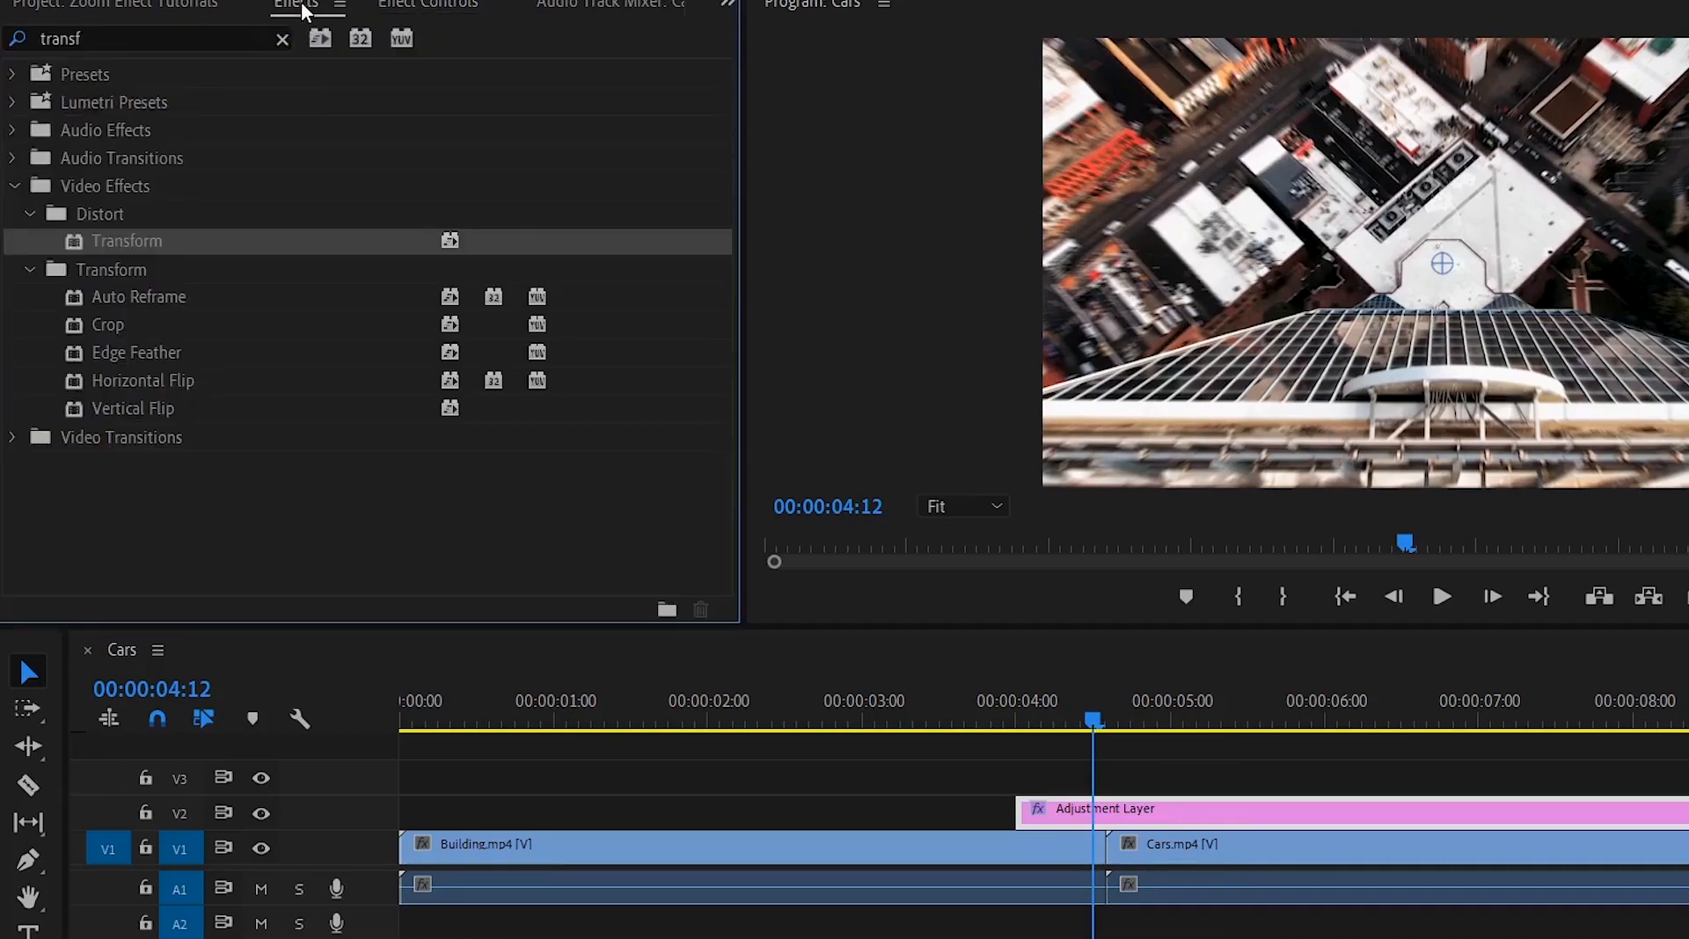
{"action": "left_click", "coordinate": [282, 40]}
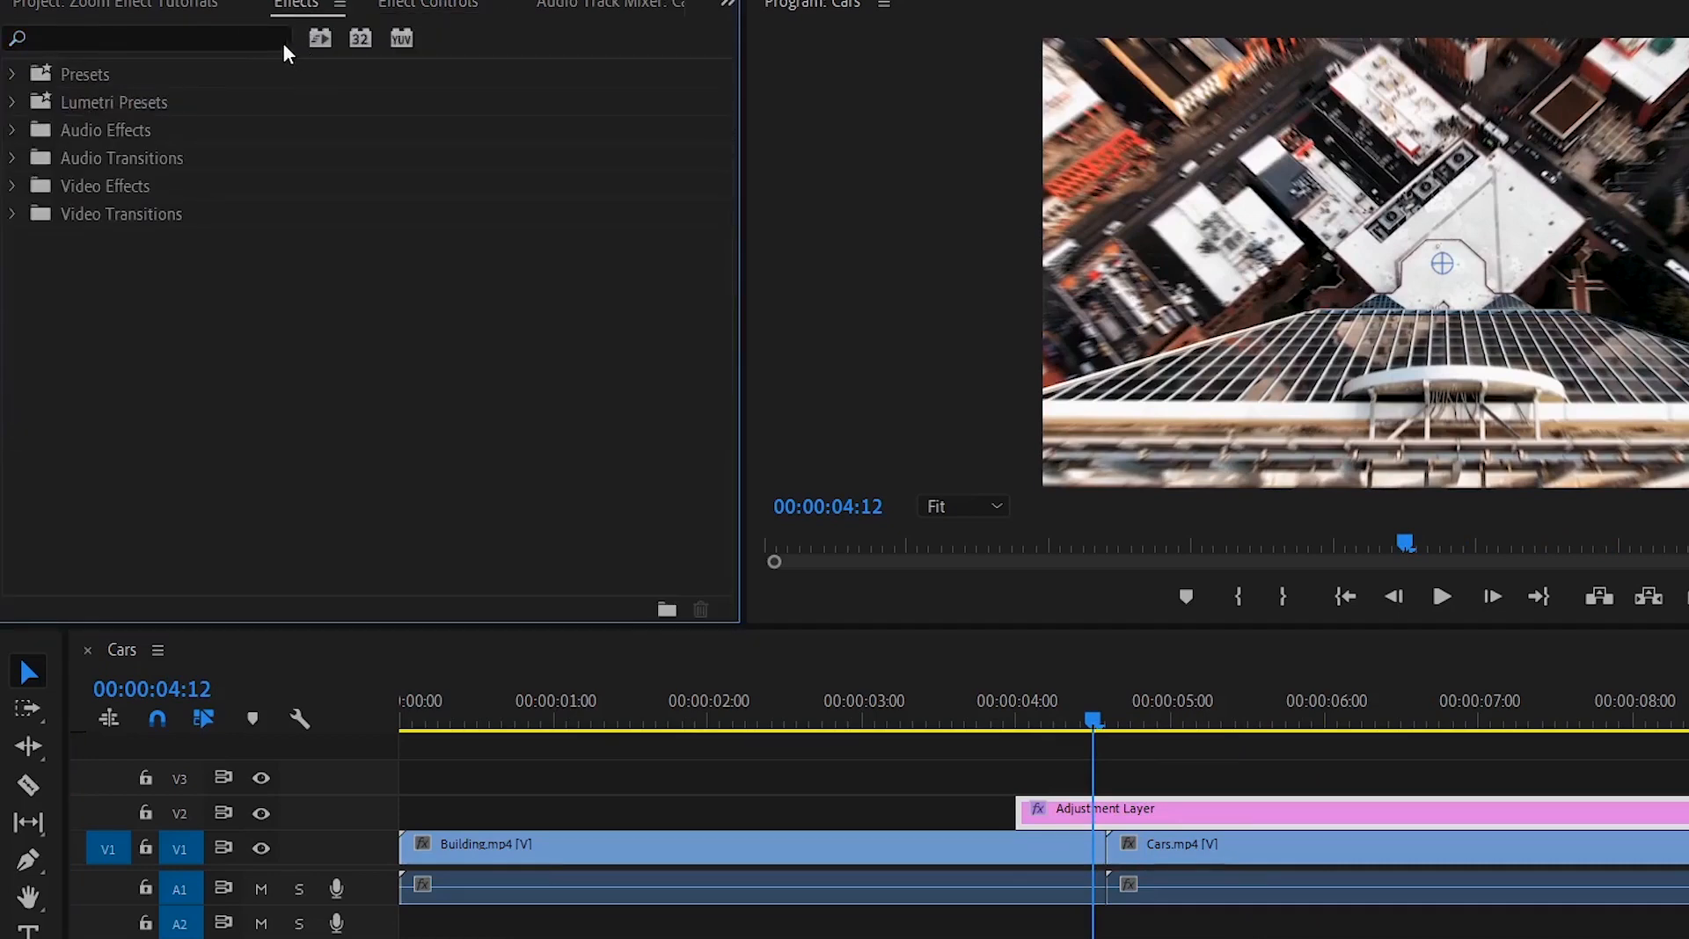
{"action": "left_click", "coordinate": [12, 75]}
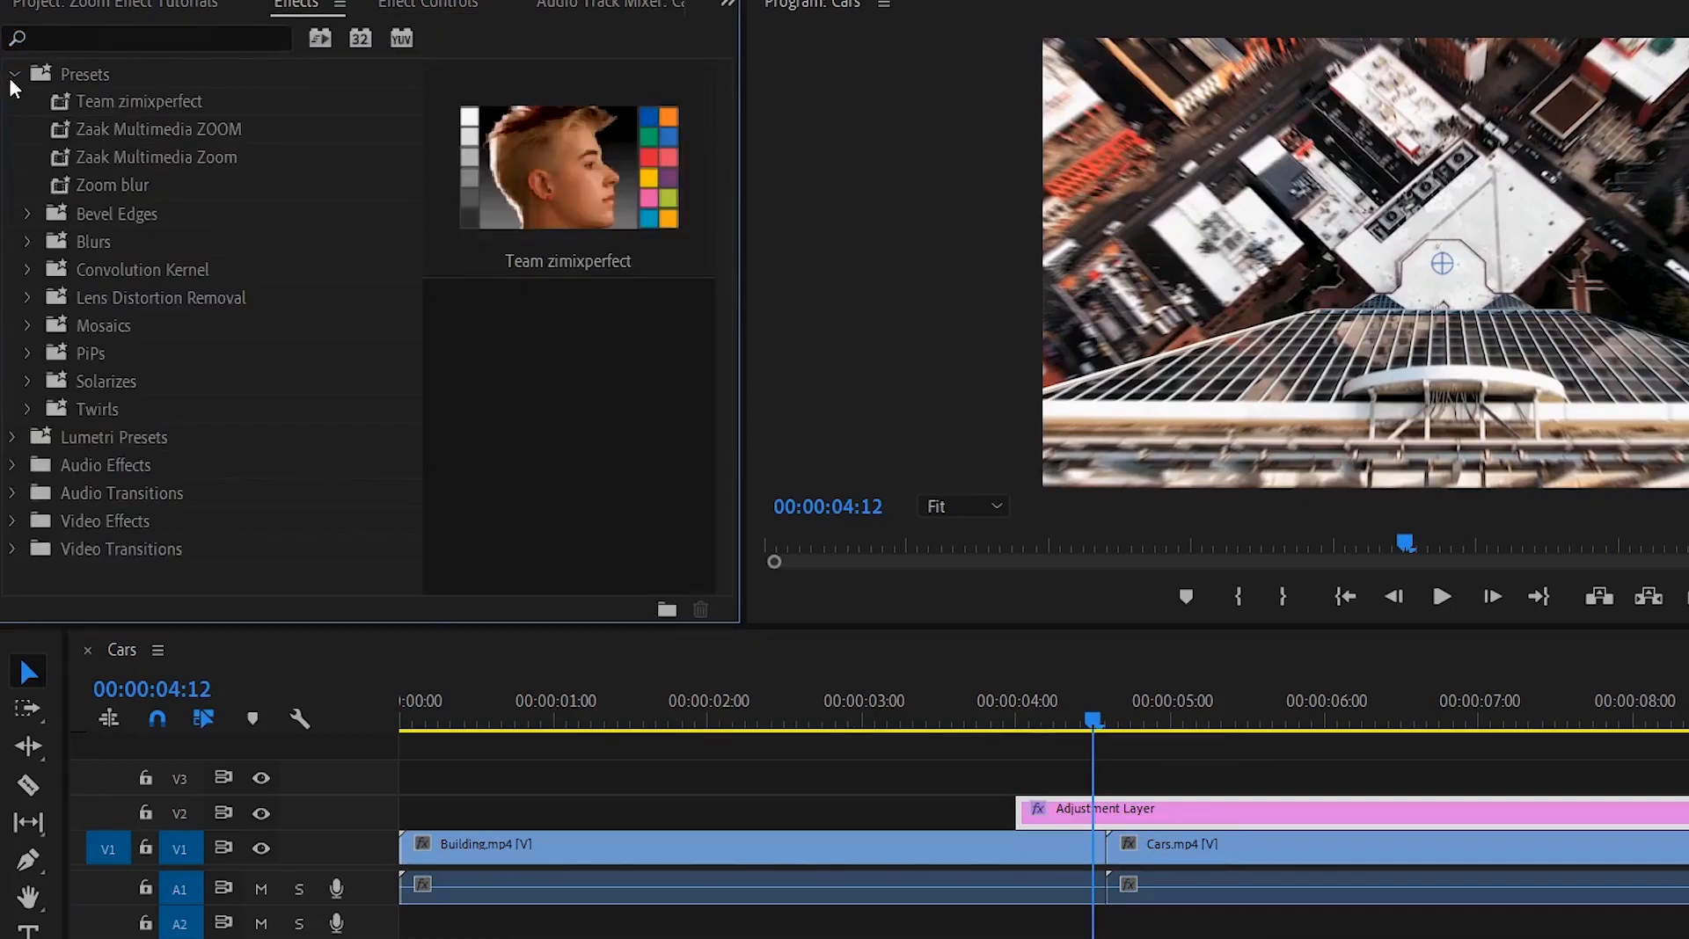
{"action": "left_click", "coordinate": [92, 182]}
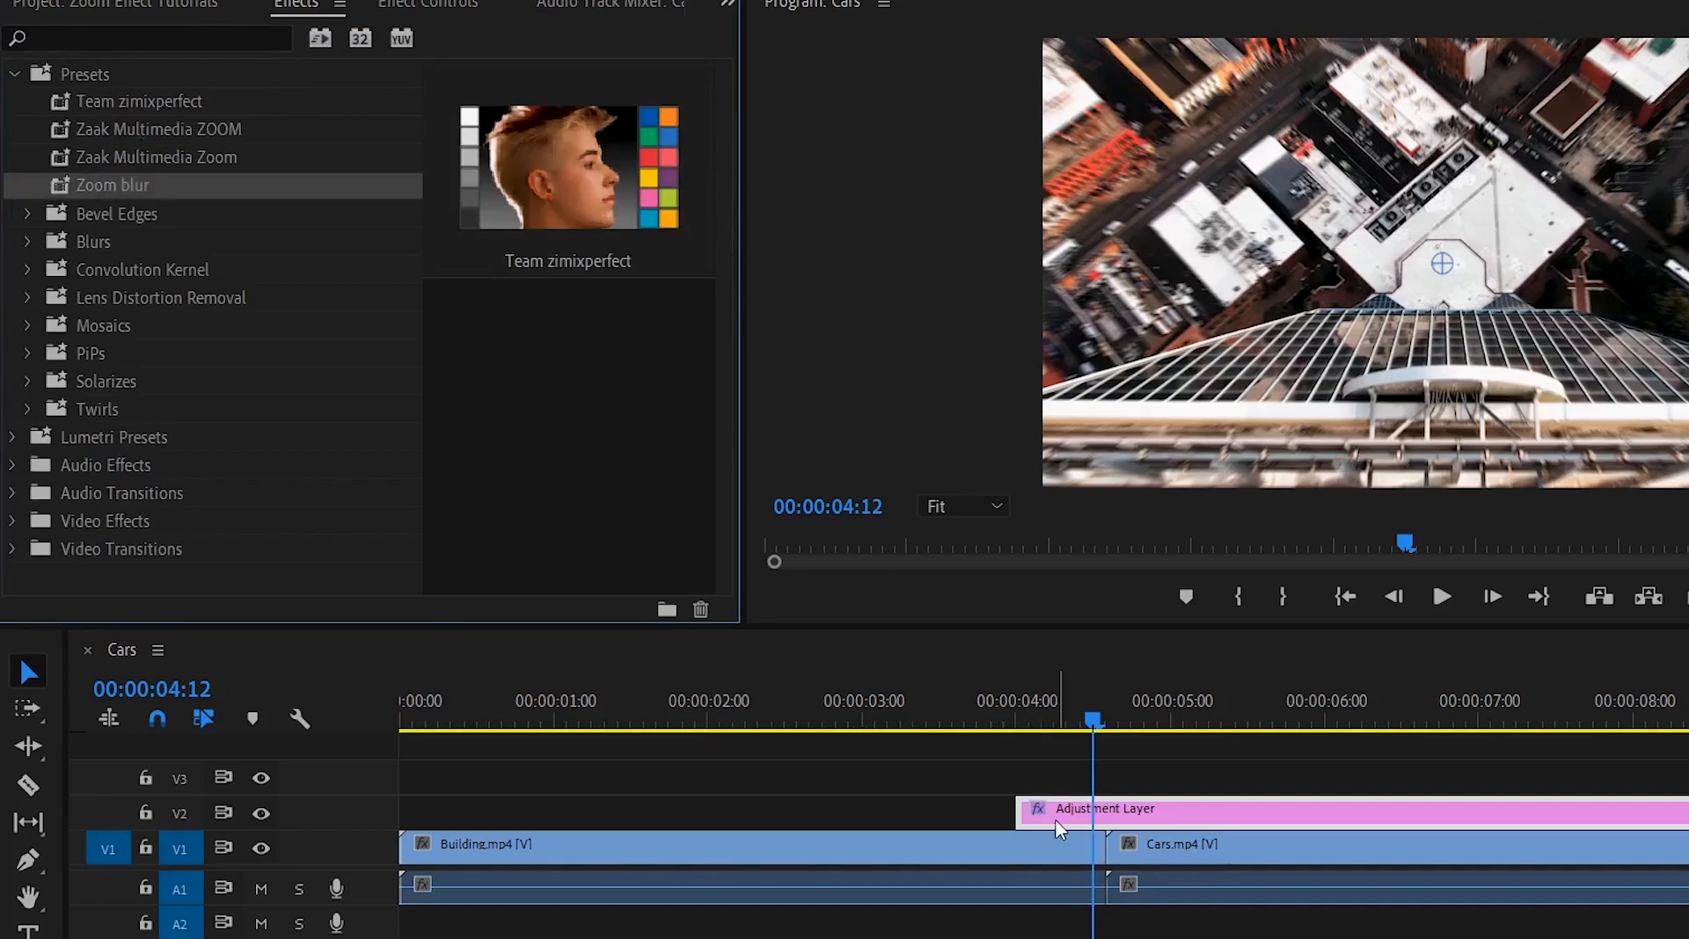